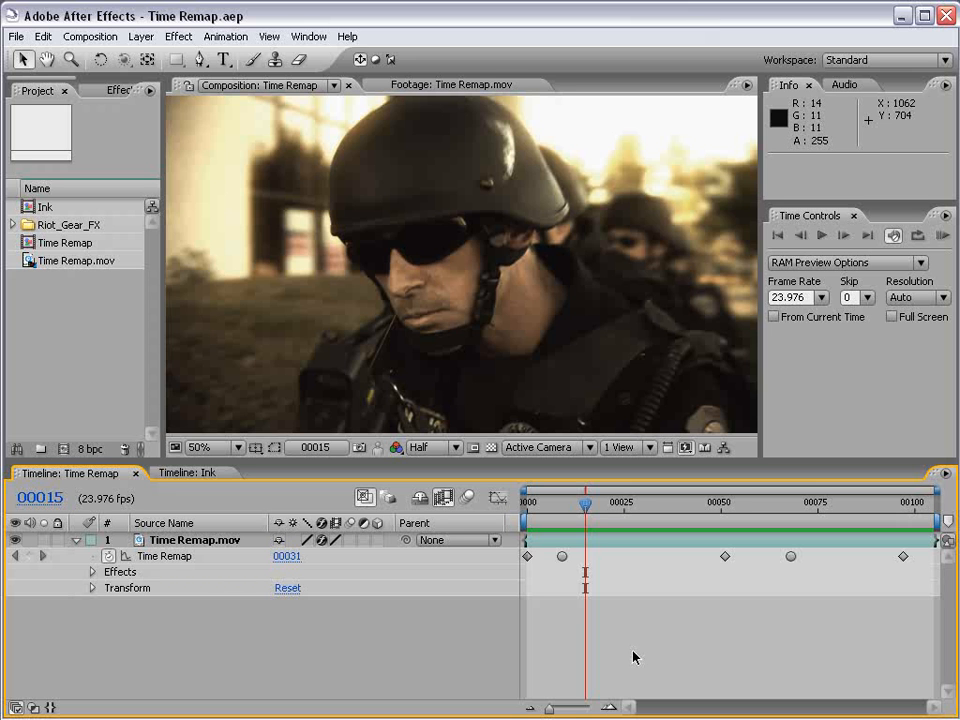
Step: Preview the finished Time Remap composition and compare its frames with the original Time Remap.mov footage
key("KP_0")
left_click_drag(546, 508, 927, 508)
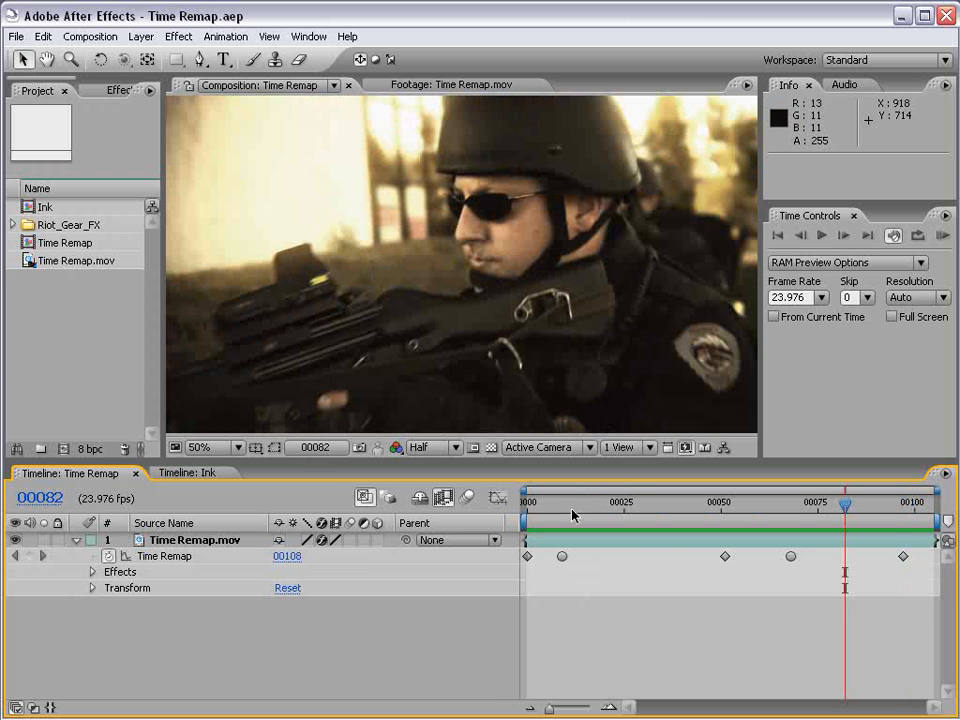
left_click(425, 87)
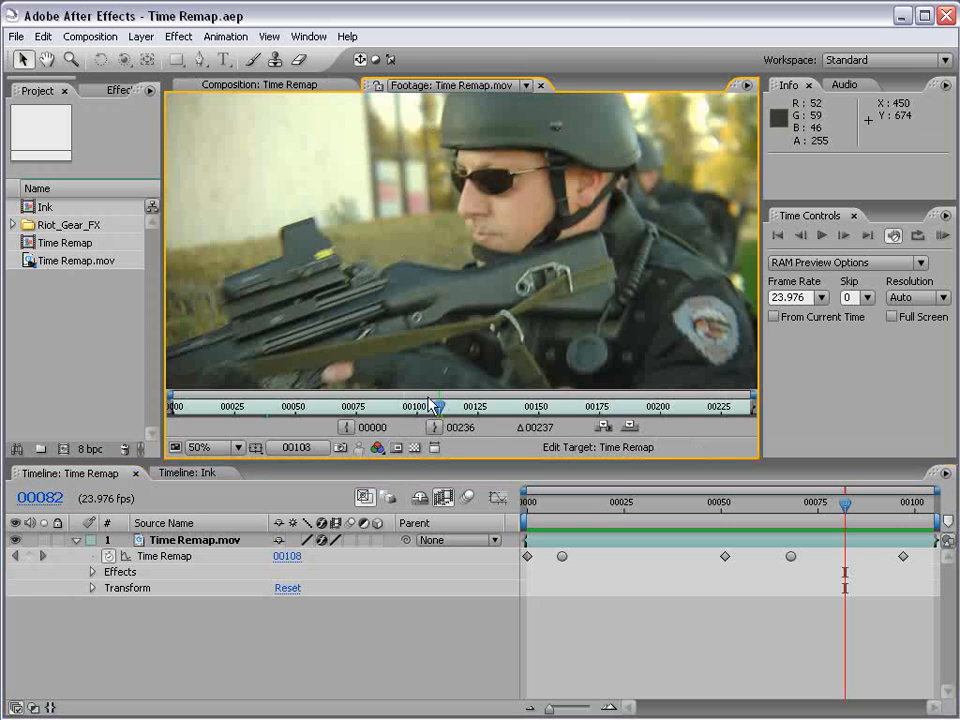
mouse_move(432, 405)
left_mouse_down()
mouse_move(561, 407)
mouse_move(436, 410)
left_mouse_up()
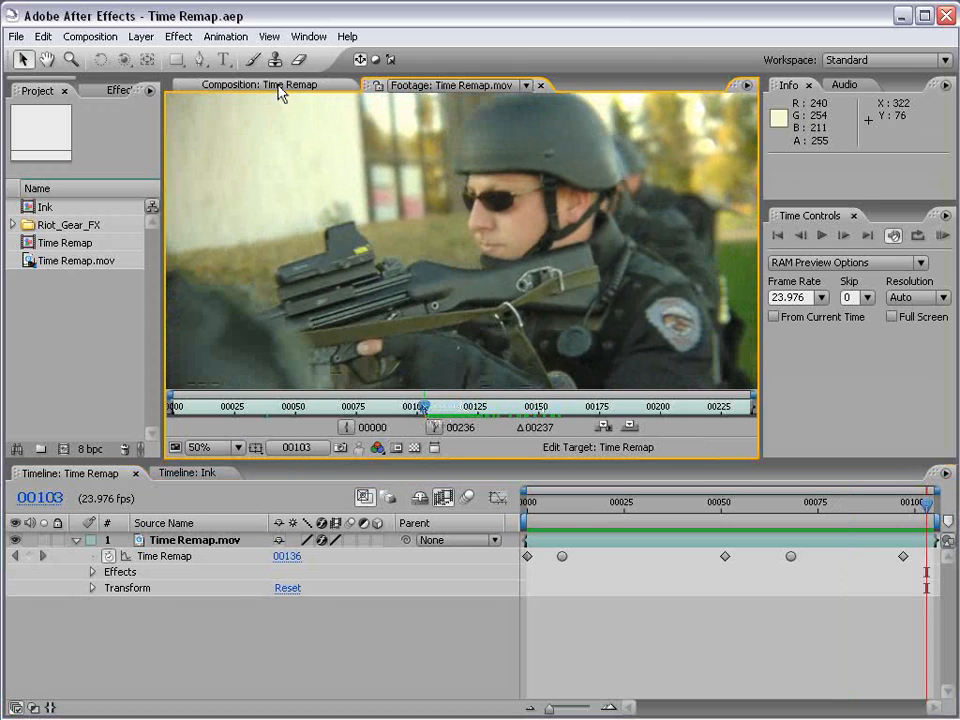
left_click(281, 87)
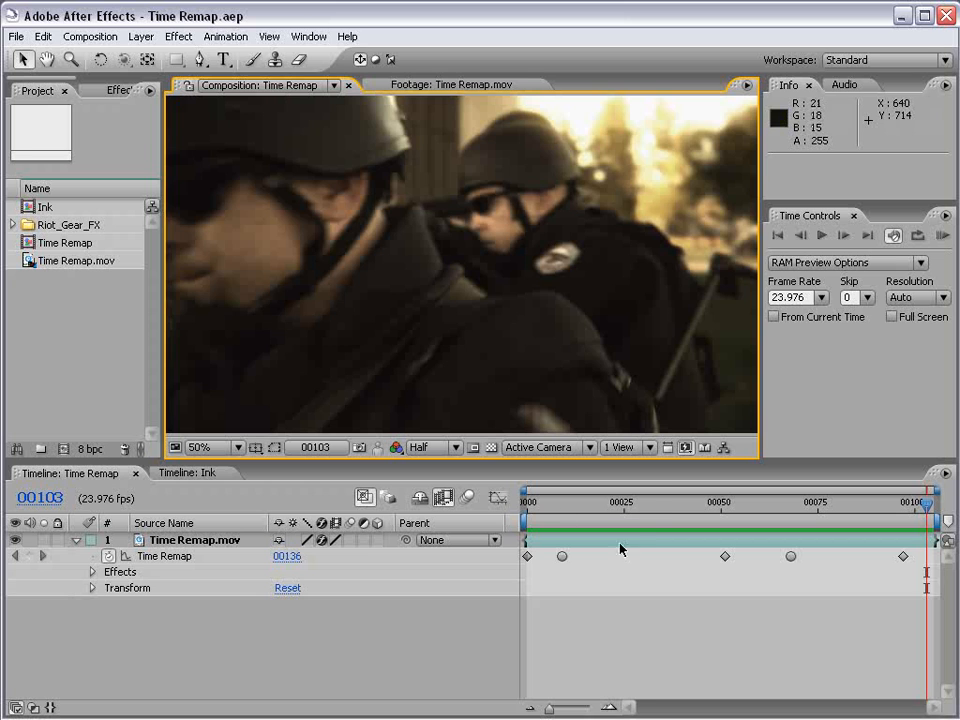
left_click(632, 502)
left_click(450, 86)
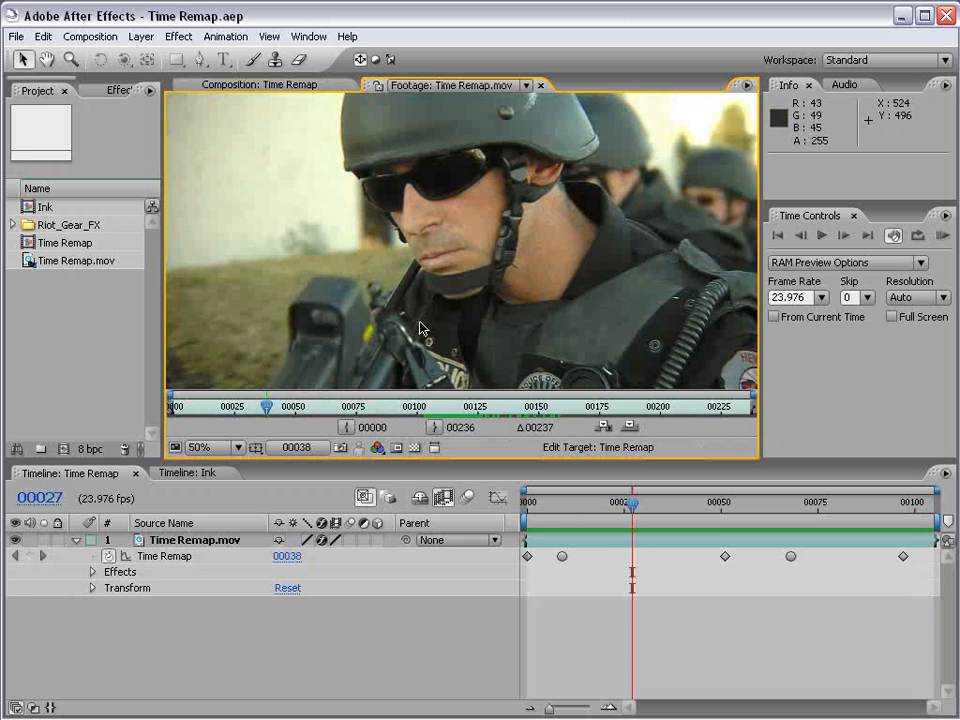
left_click(272, 86)
left_click(400, 86)
left_click(278, 86)
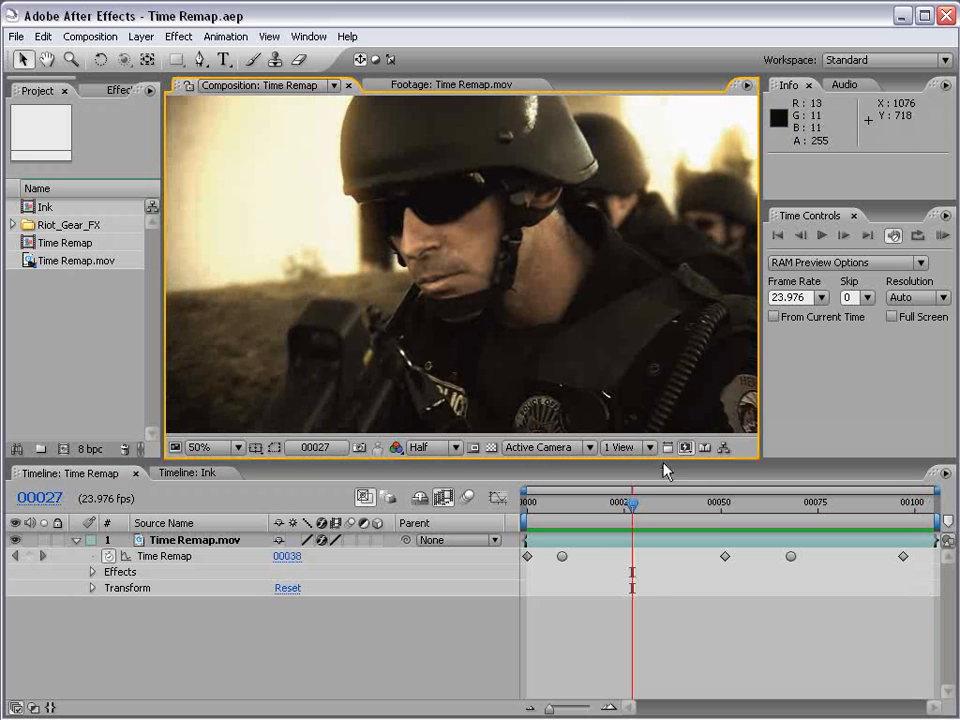
left_click_drag(632, 502, 842, 508)
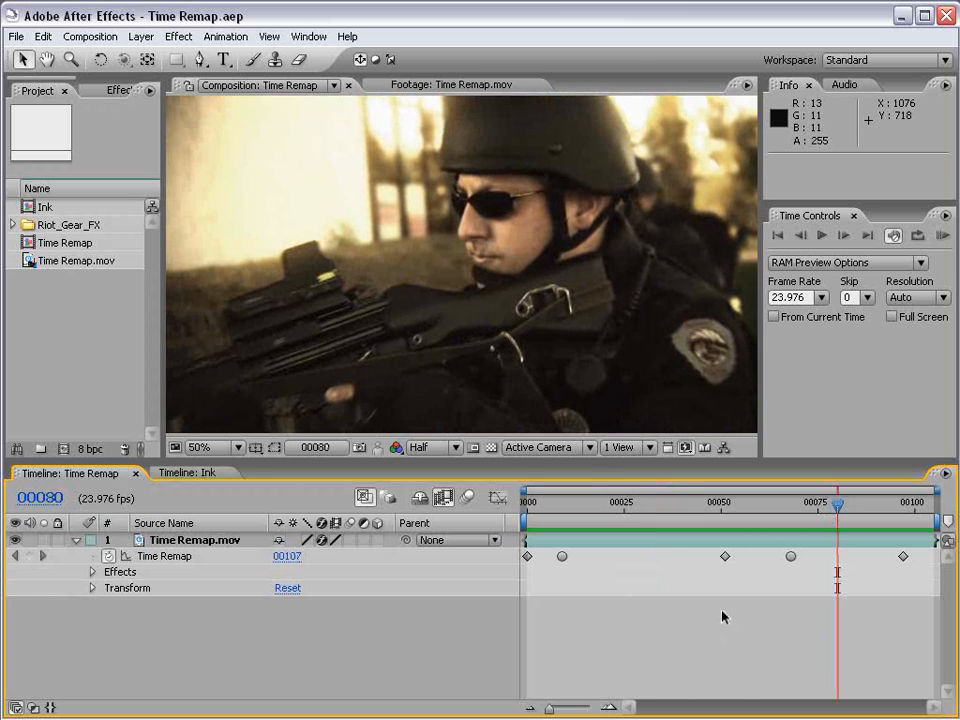
Step: Create a new composition from the Time Remap.mov footage
left_click(86, 318)
left_click(50, 262)
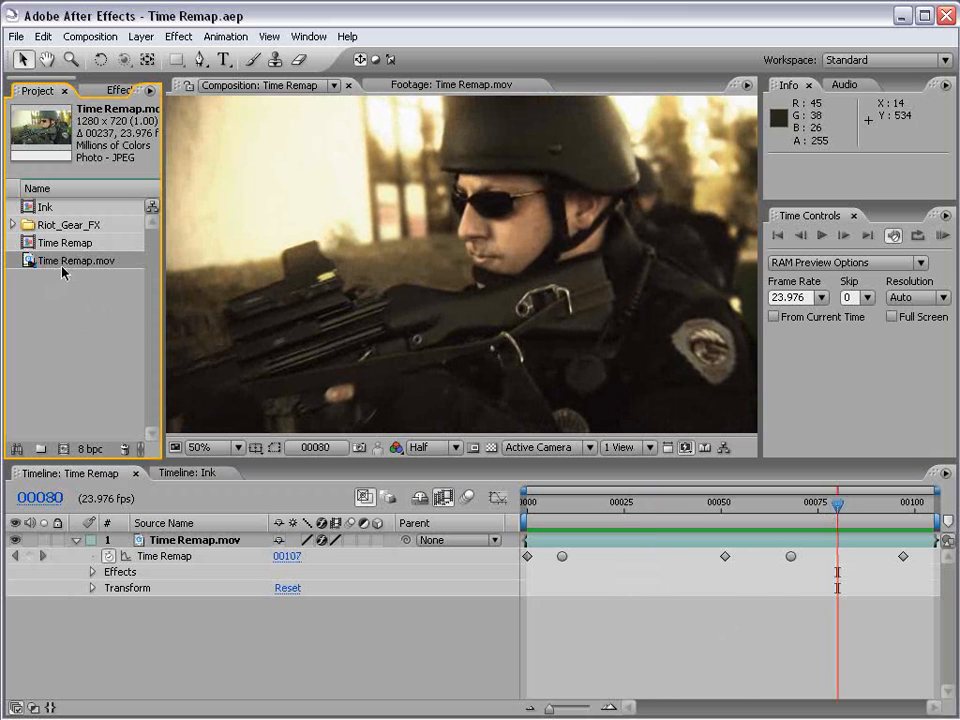
left_click_drag(64, 430, 64, 451)
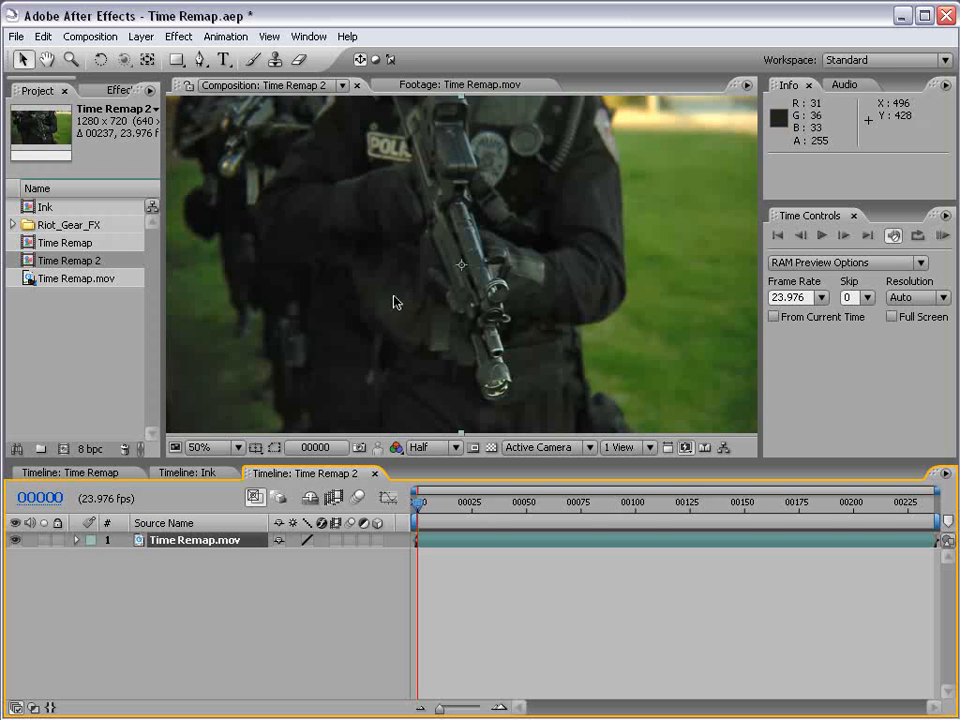
Step: Play back the unmodified clip in the new composition to examine its original speed and camera movement
scroll(394, 302, "down", 1)
scroll(394, 302, "up", 1)
key("space")
left_click_drag(441, 274, 463, 283)
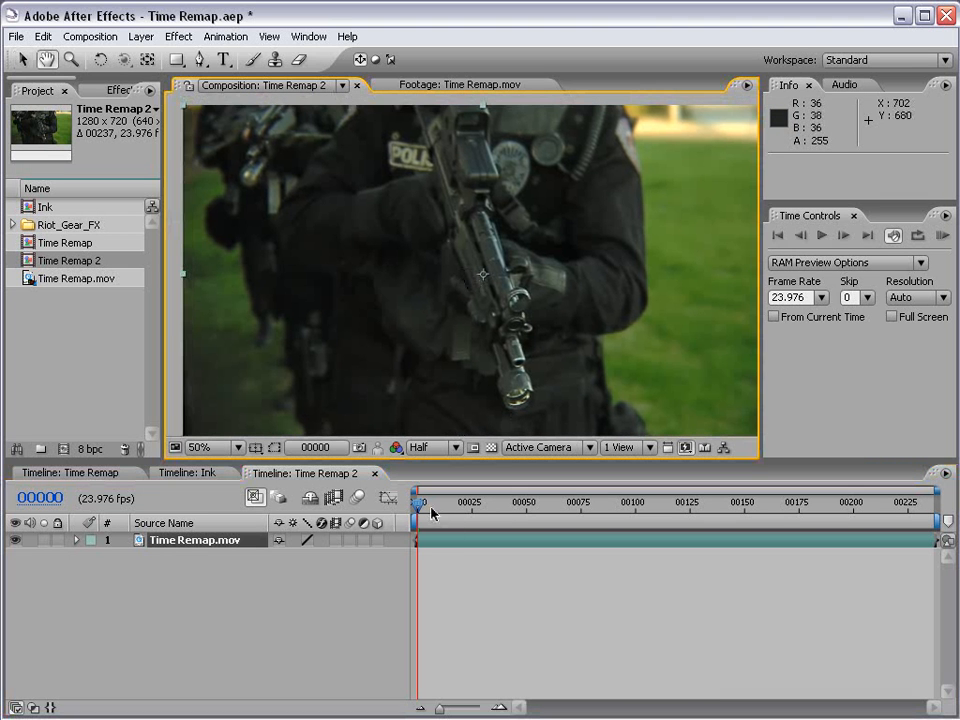
left_click_drag(432, 512, 443, 508)
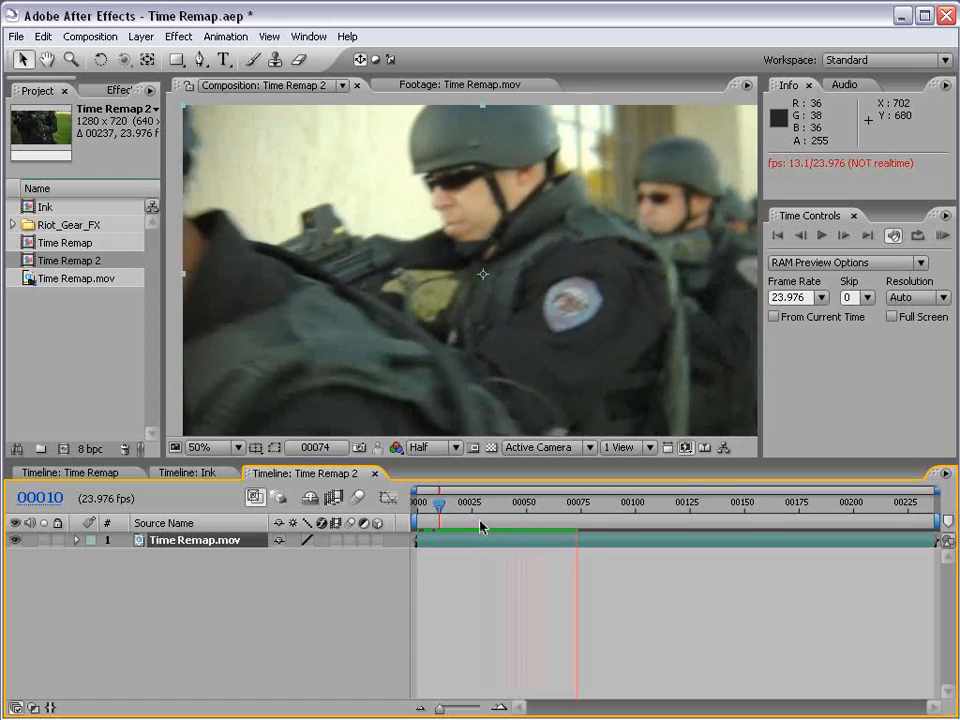
left_click(555, 510)
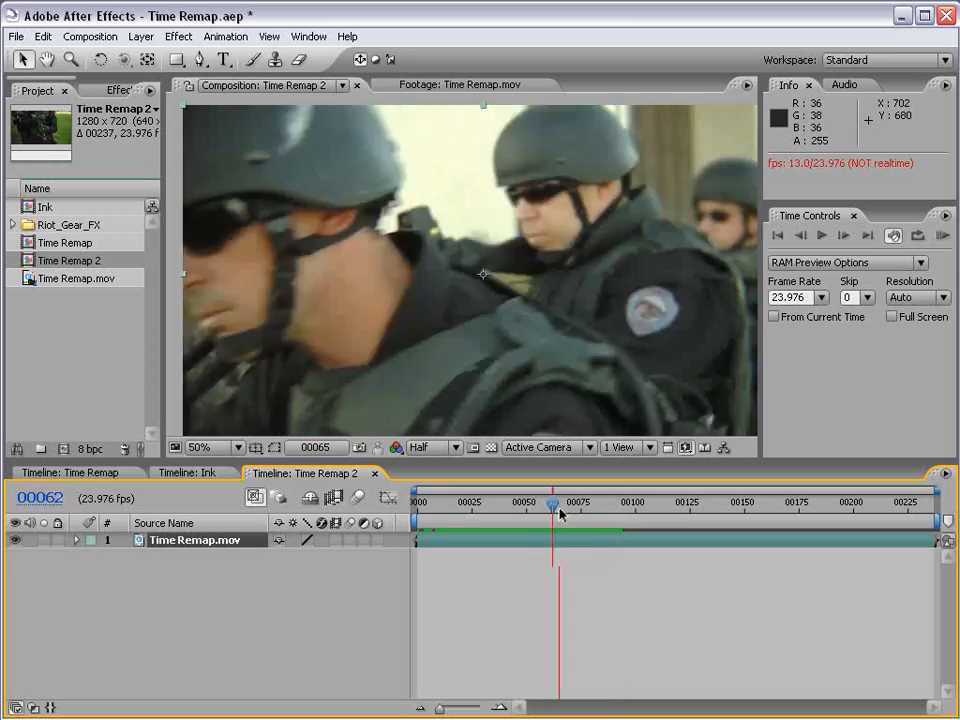
left_click(450, 514)
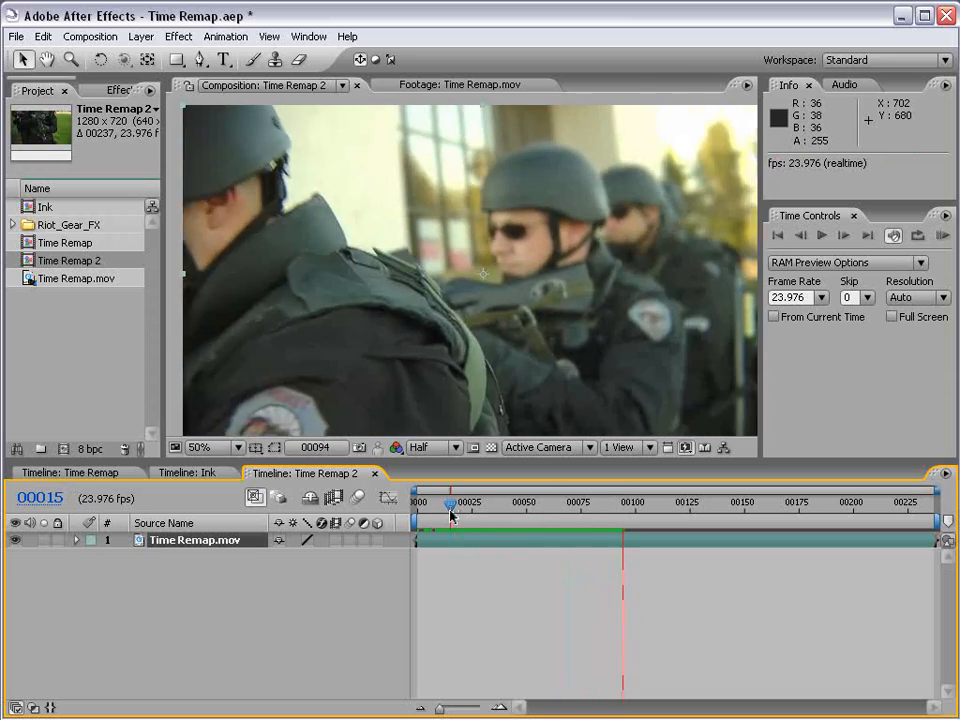
left_click(598, 594)
Step: Enable time remapping on the Time Remap.mov layer with the playhead at frame 0
left_click_drag(542, 509, 407, 510)
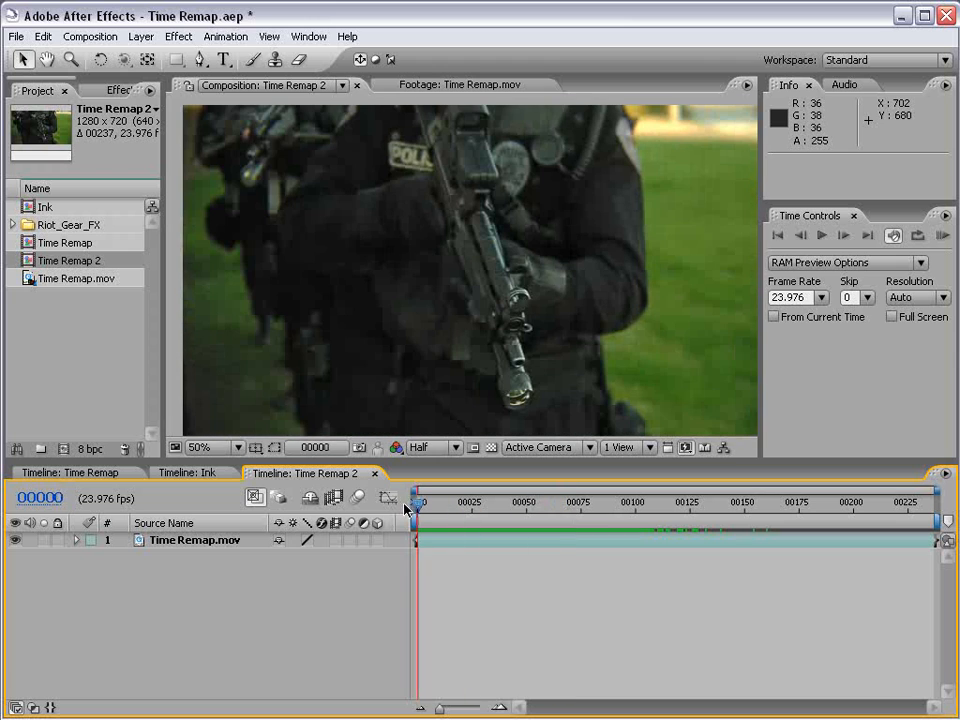
right_click(441, 541)
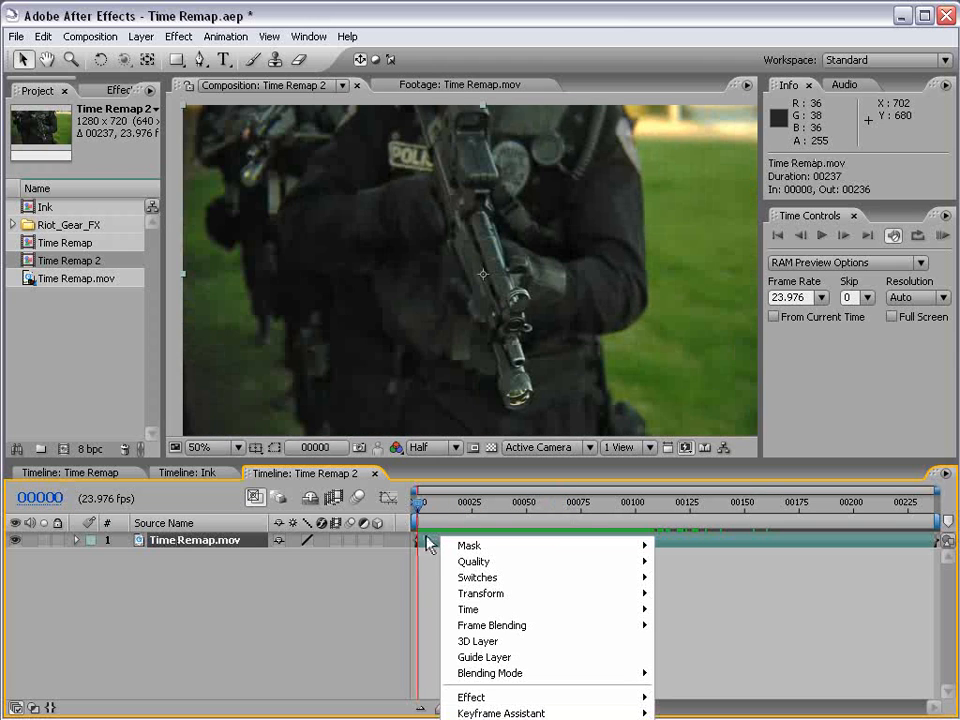
mouse_move(489, 617)
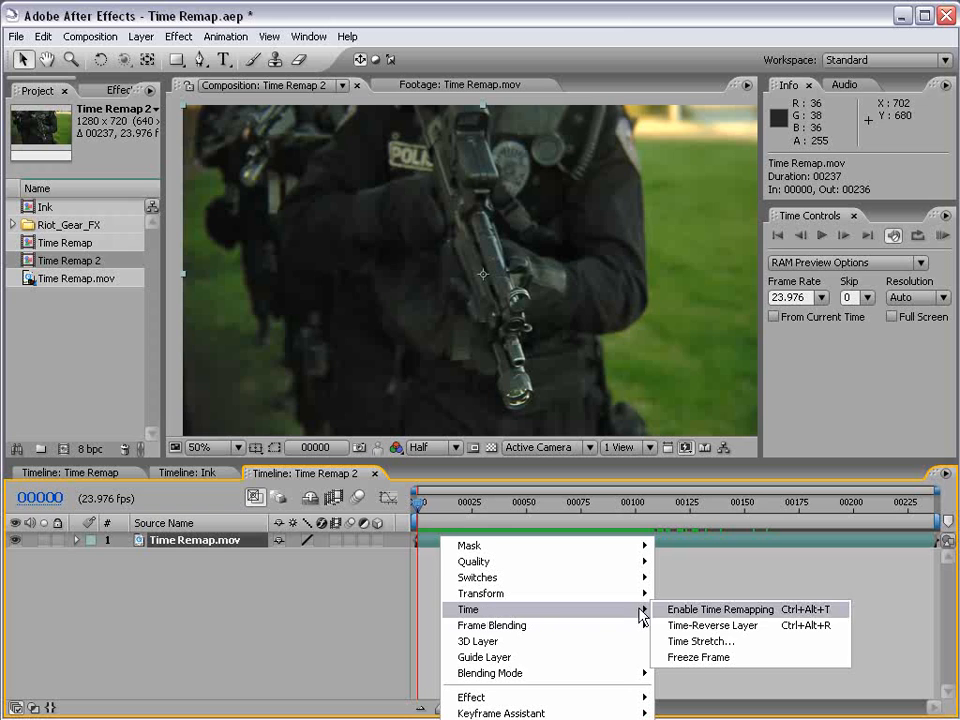
left_click(781, 610)
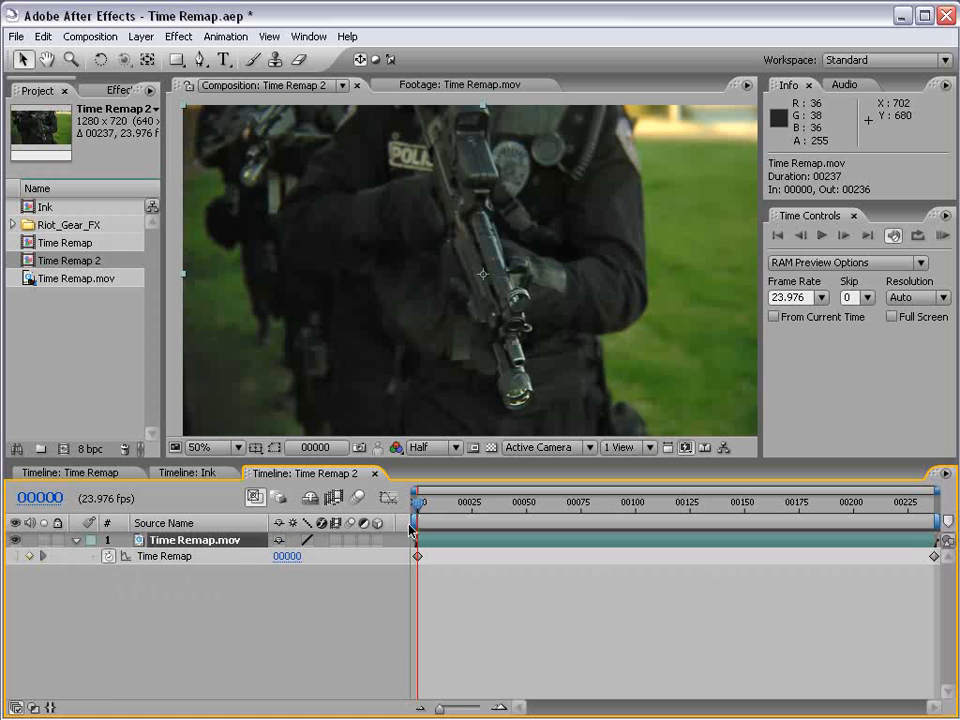
Step: Check the first and last Time Remap keyframes, and add a keyframe at frame 21
left_click_drag(422, 508, 324, 538)
left_click_drag(424, 508, 934, 512)
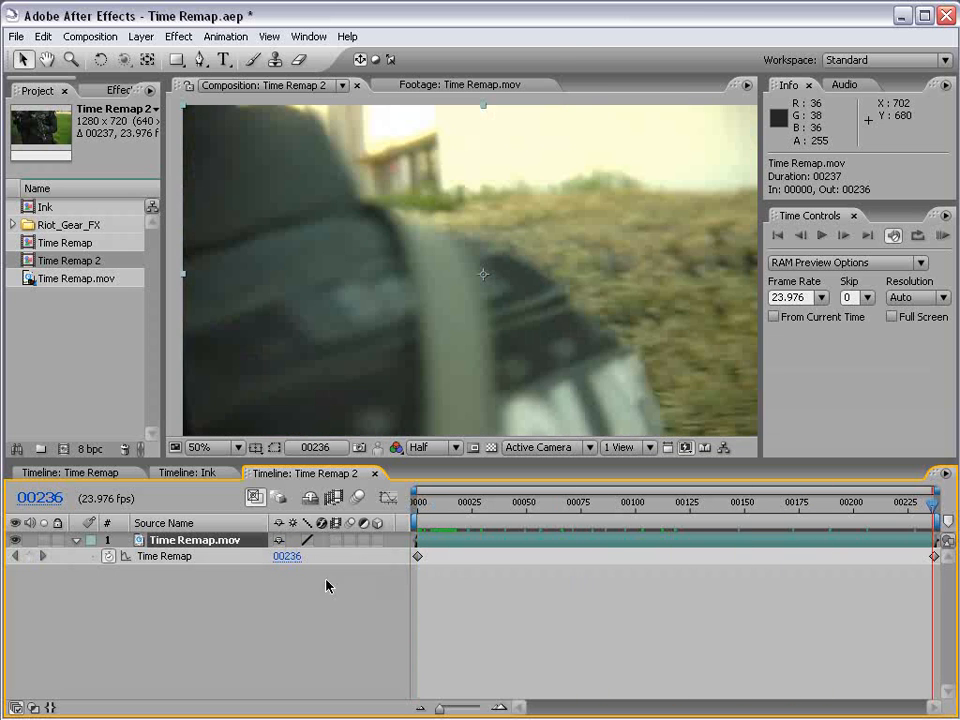
left_click_drag(675, 515, 465, 508)
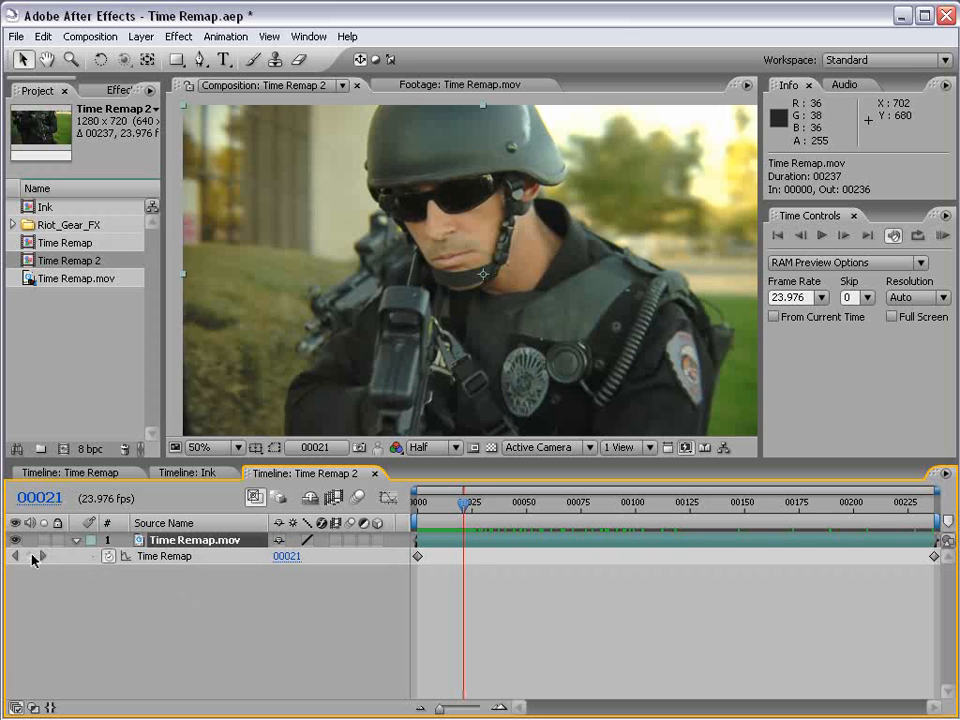
left_click(31, 556)
Step: Add further Time Remap keyframes at frame 49, about frame 105, and frame 115
left_click_drag(462, 512, 525, 510)
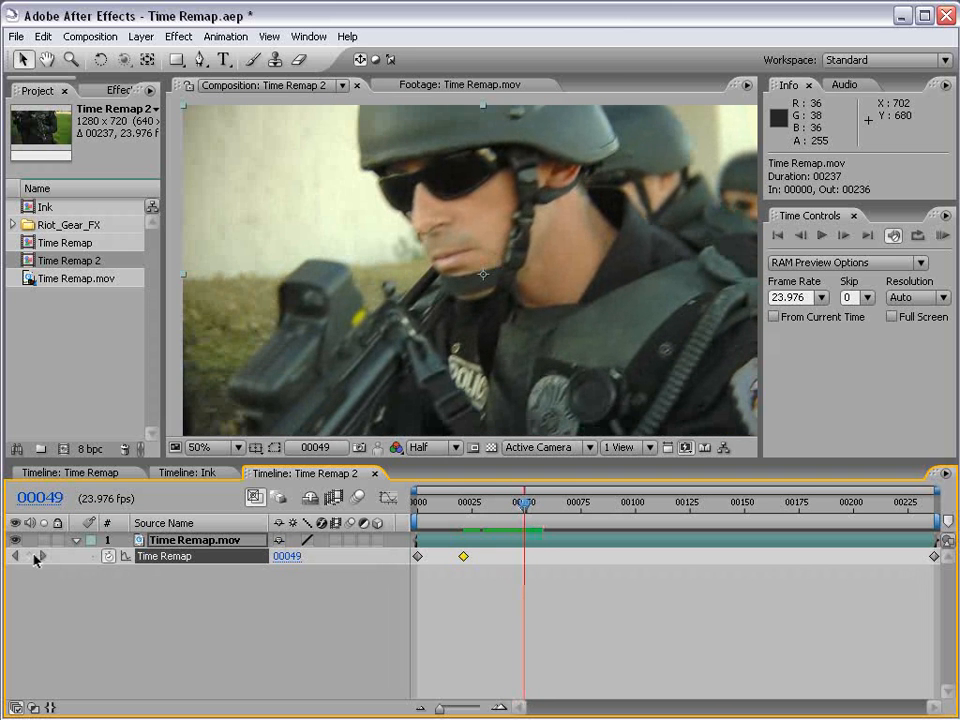
left_click_drag(513, 502, 531, 560)
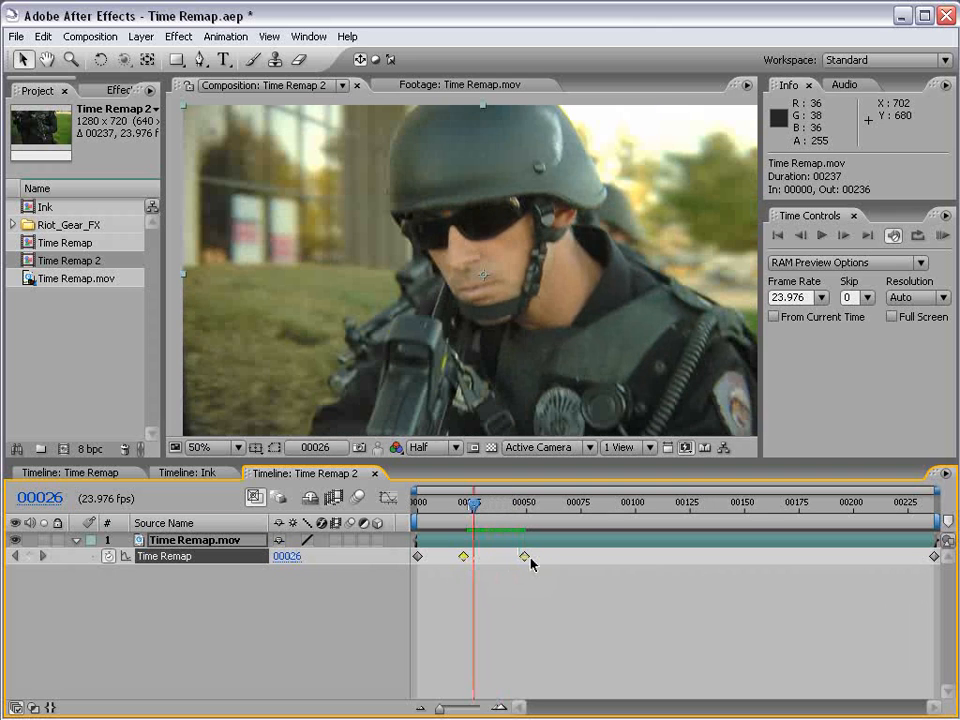
left_click_drag(471, 506, 669, 511)
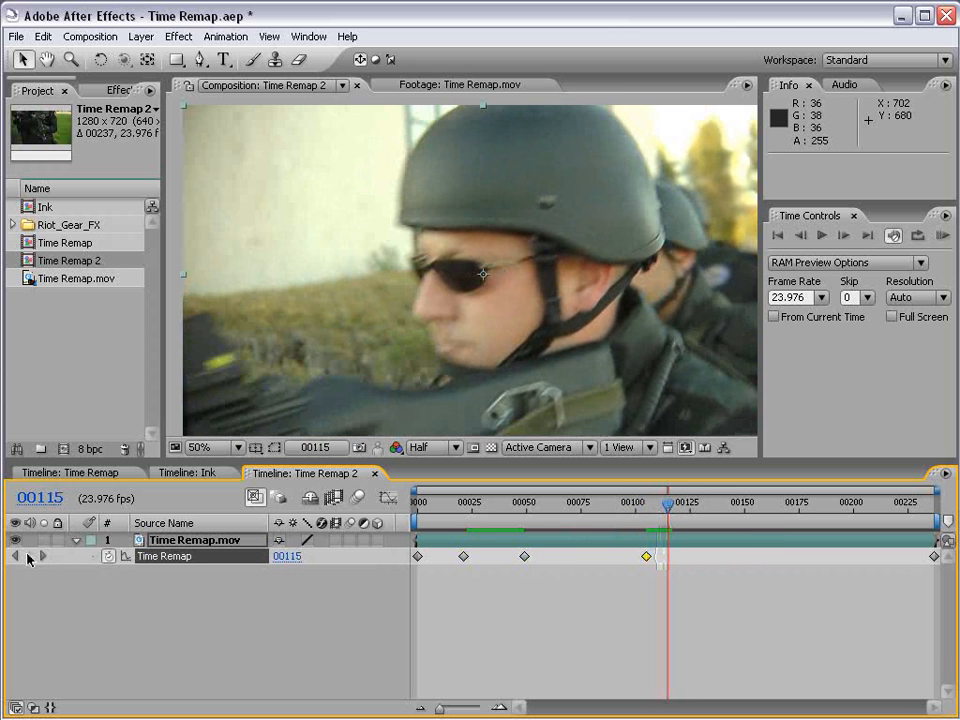
Step: Scrub through the composition to review the segments marked by the Time Remap keyframes
left_click_drag(669, 527, 372, 541)
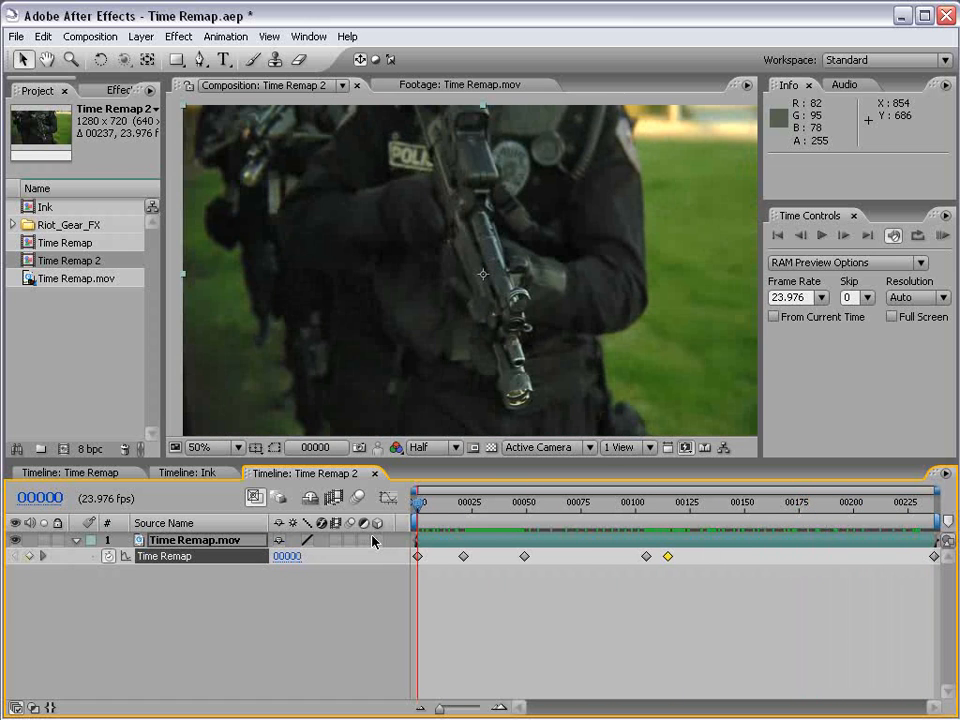
left_click(490, 507)
left_click_drag(668, 518, 660, 514)
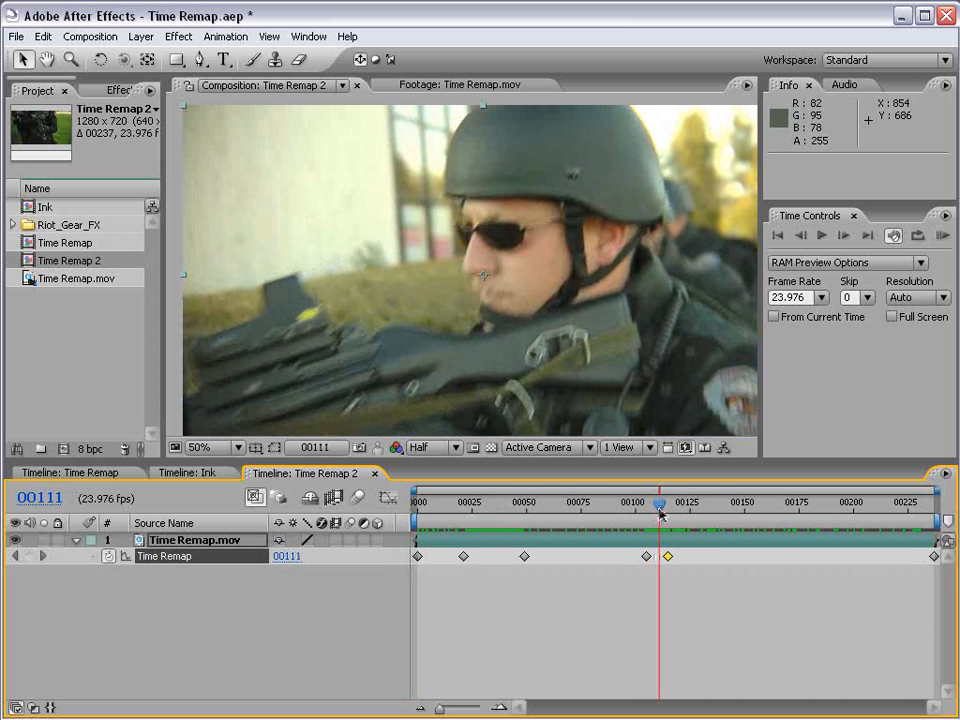
left_click(428, 519)
left_click(568, 510)
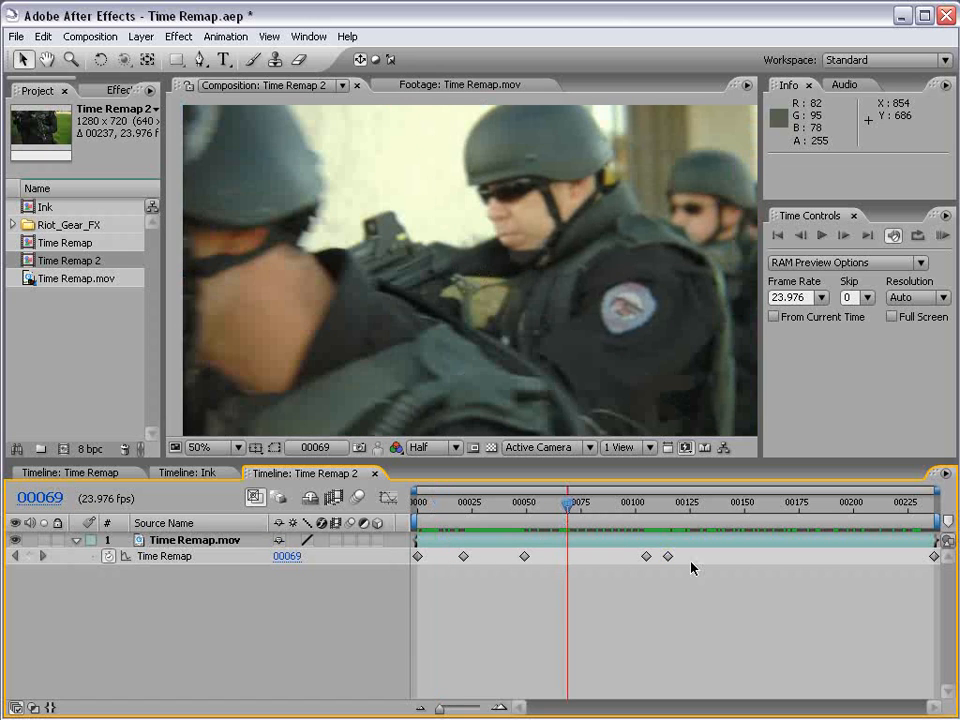
Step: Try moving the Time Remap keyframe at frame 49 later to stretch the segment before it
left_click(524, 556)
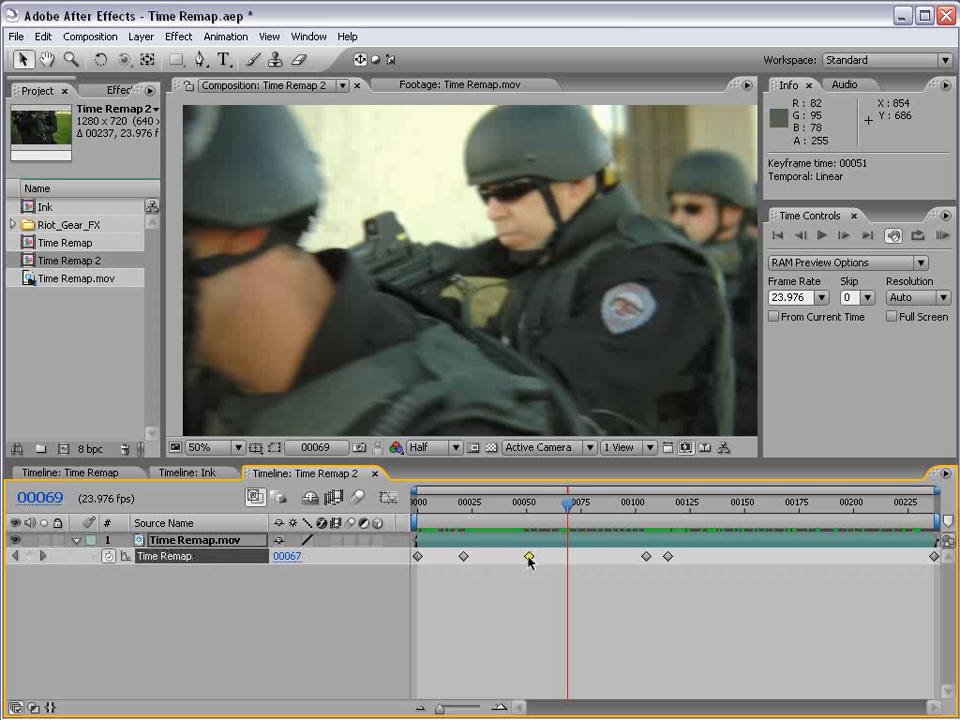
left_click_drag(528, 505, 498, 514)
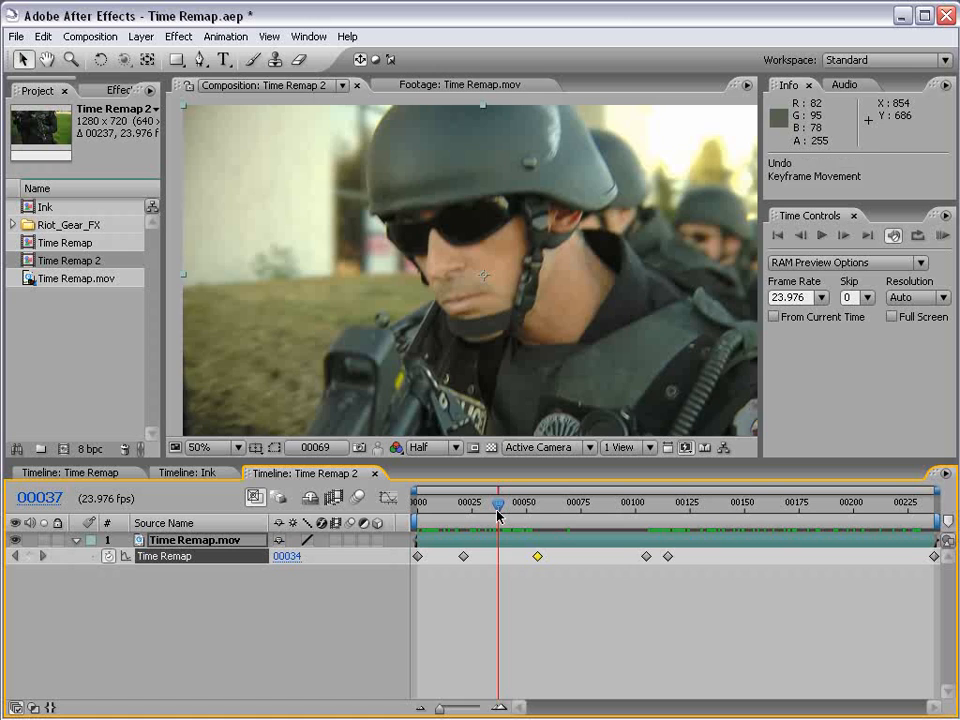
key("ctrl+z")
Step: Speed up the opening by moving the second and third Time Remap keyframes together to frames 7 and about 35
left_click_drag(542, 556, 476, 566)
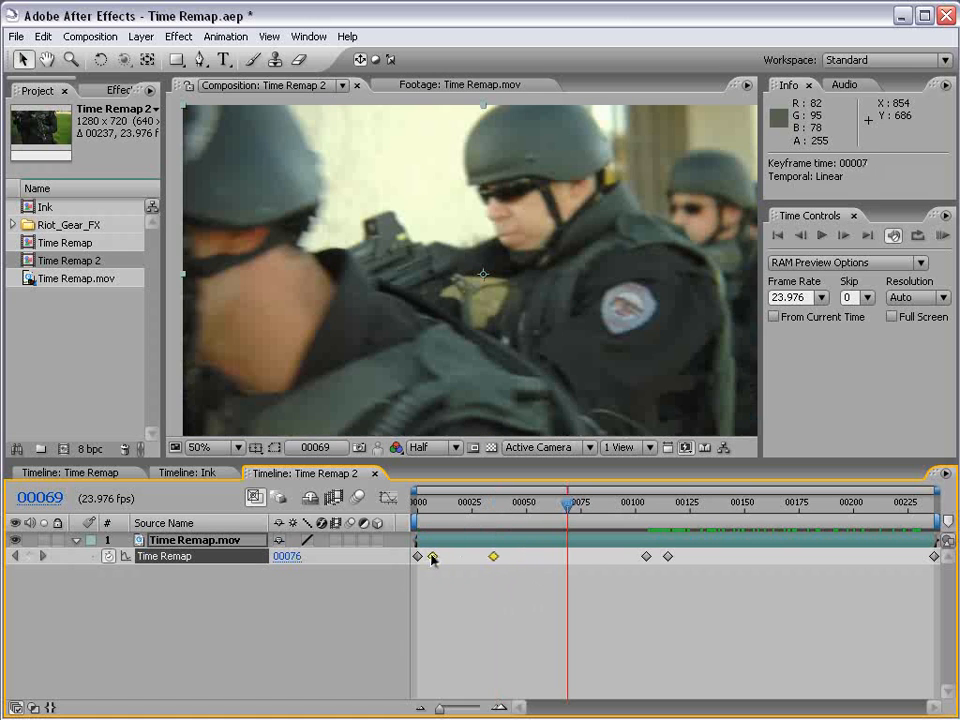
left_click_drag(428, 508, 497, 510)
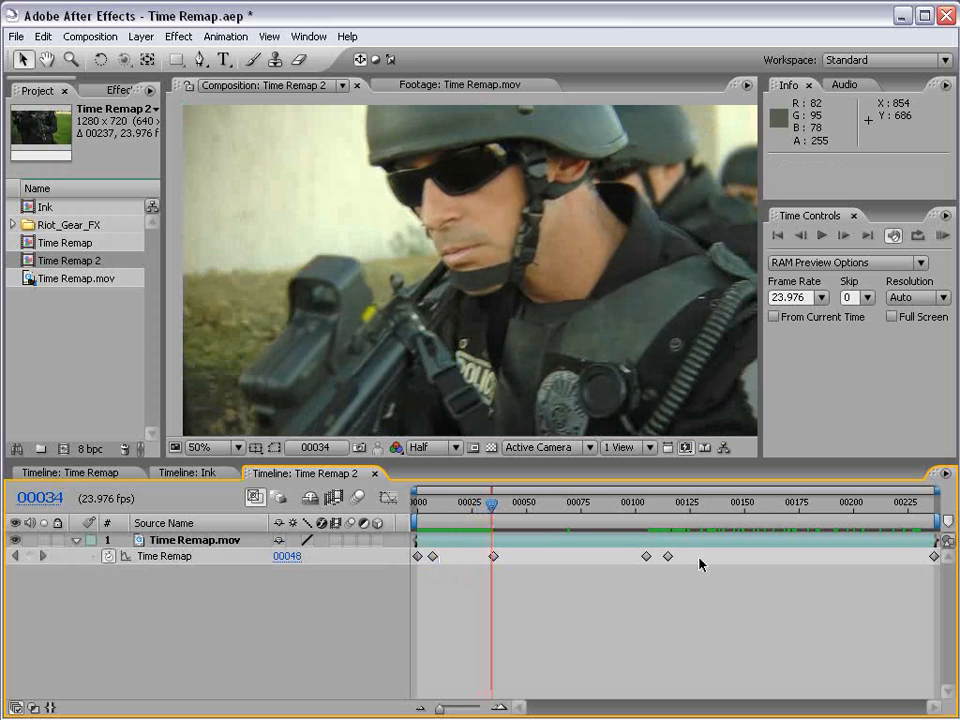
Step: Move the fourth and fifth Time Remap keyframes together to about frames 41 and 51, and scrub through the shortened section
left_click_drag(699, 563, 632, 572)
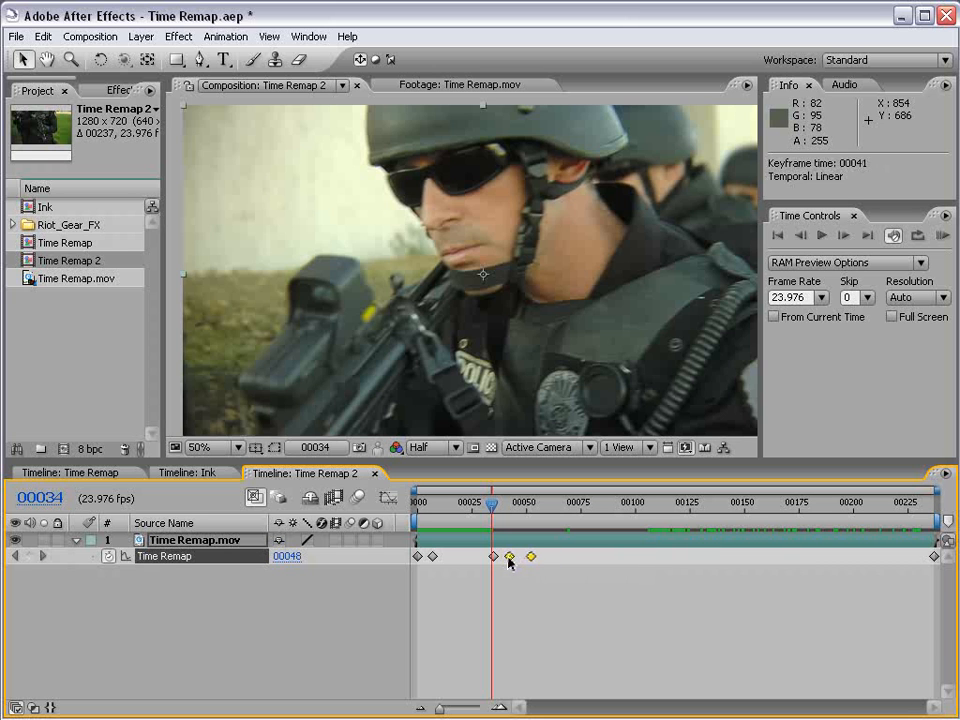
left_click(511, 583)
left_click_drag(492, 509, 553, 512)
Step: Move the last Time Remap keyframe to frame 77 and bring the playhead there
left_click_drag(931, 559, 843, 560)
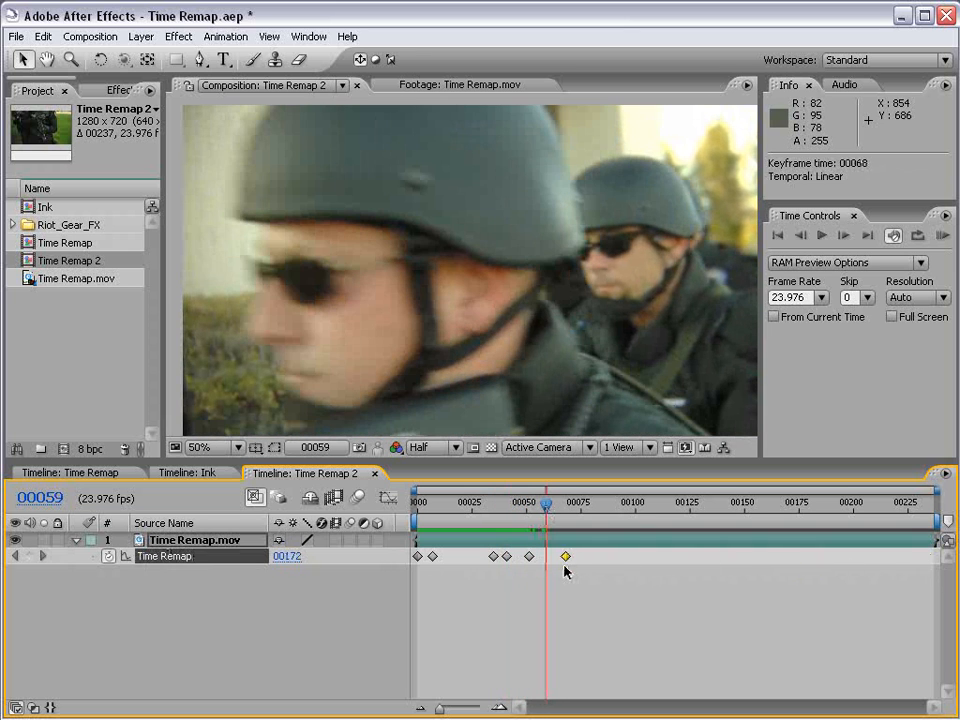
left_click_drag(565, 557, 585, 557)
left_click_drag(536, 508, 587, 516)
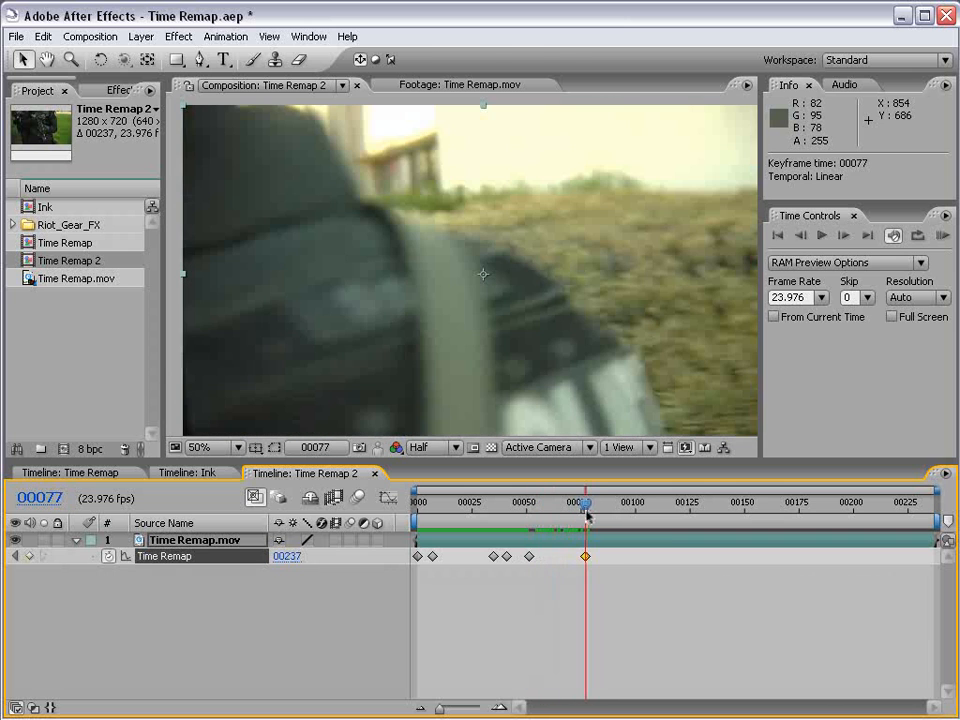
Step: RAM preview the remapped clip up to frame 77, and extend the work area's end to about frame 176
key("KP_0")
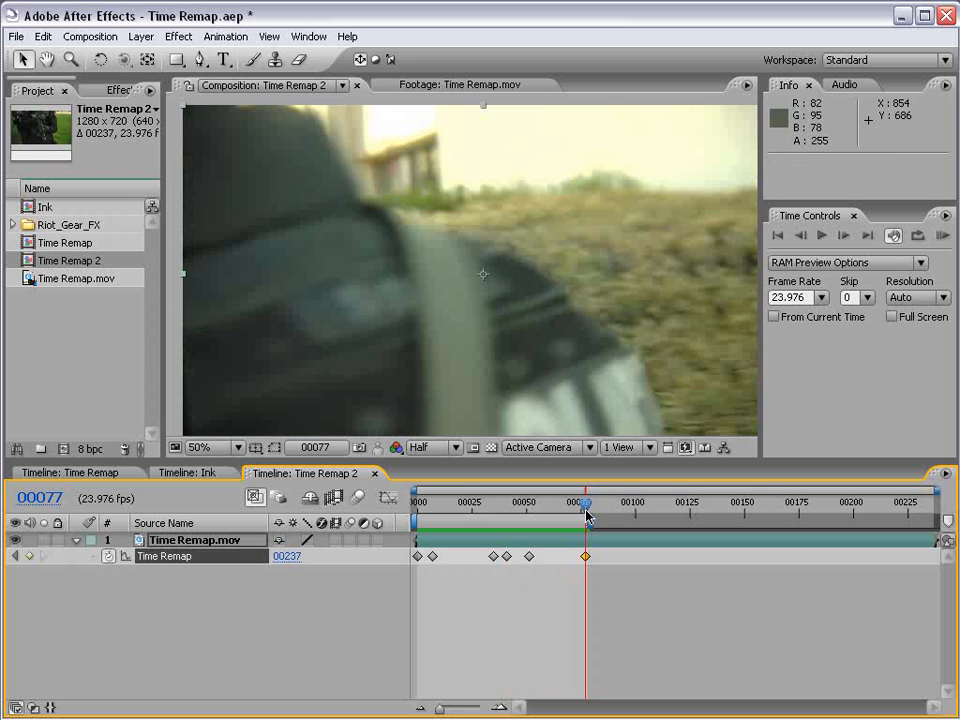
left_click_drag(439, 505, 453, 513)
left_click_drag(596, 522, 803, 521)
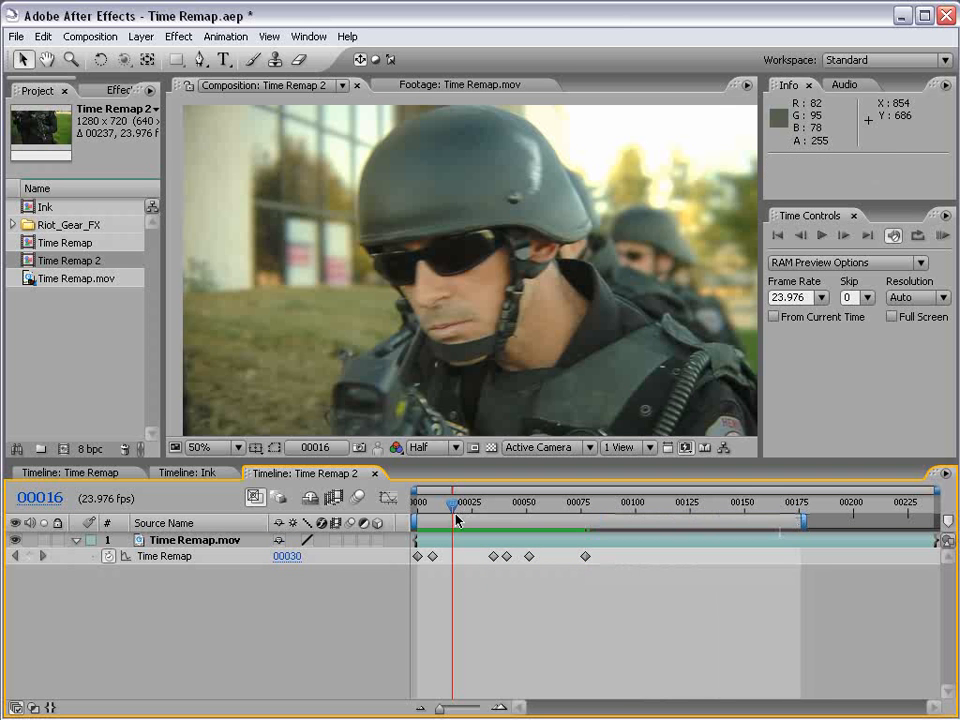
mouse_move(453, 512)
left_mouse_down()
mouse_move(562, 507)
mouse_move(452, 508)
left_mouse_up()
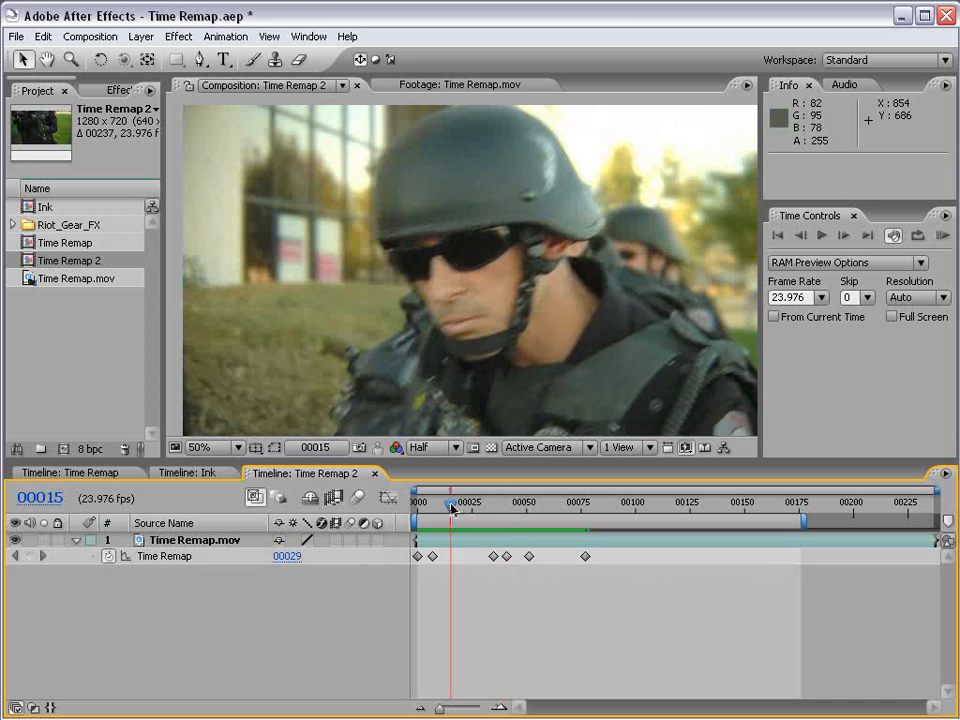
Step: Move the last four Time Remap keyframes together so the third lands on frame 66, and the last two so the fifth lands on about frame 108
left_click_drag(620, 556, 494, 560)
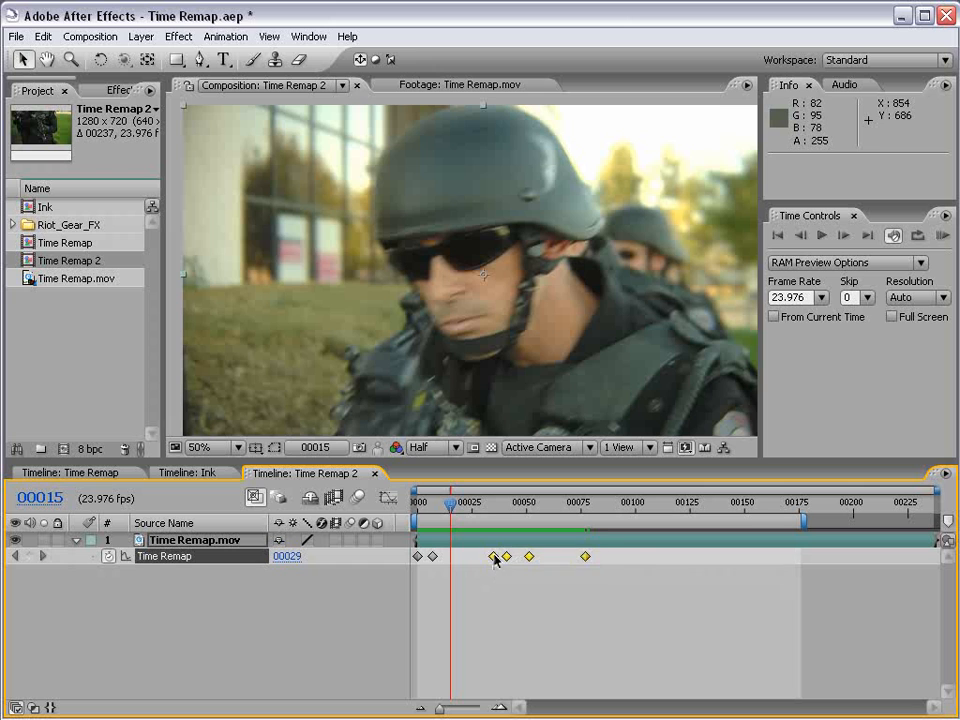
left_click(562, 584)
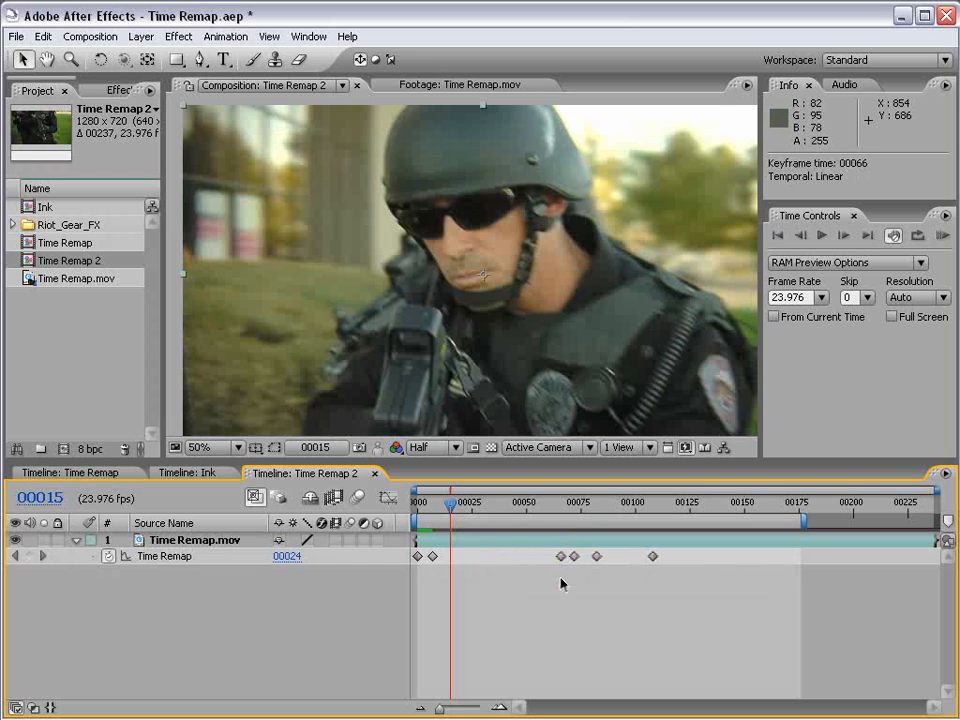
left_click_drag(570, 518, 585, 506)
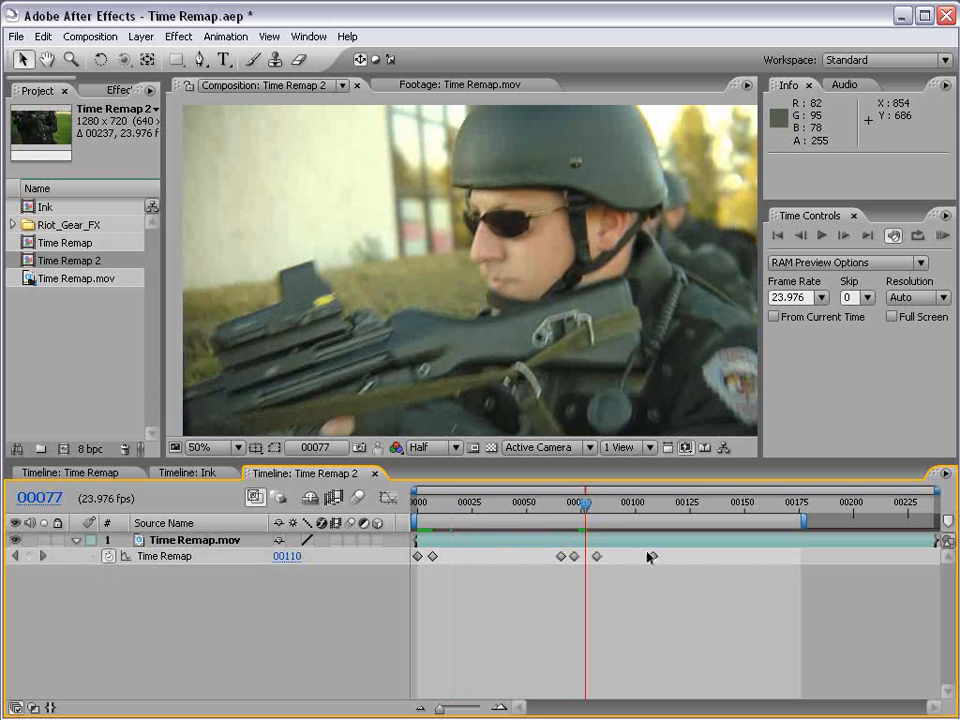
left_click_drag(649, 557, 591, 570)
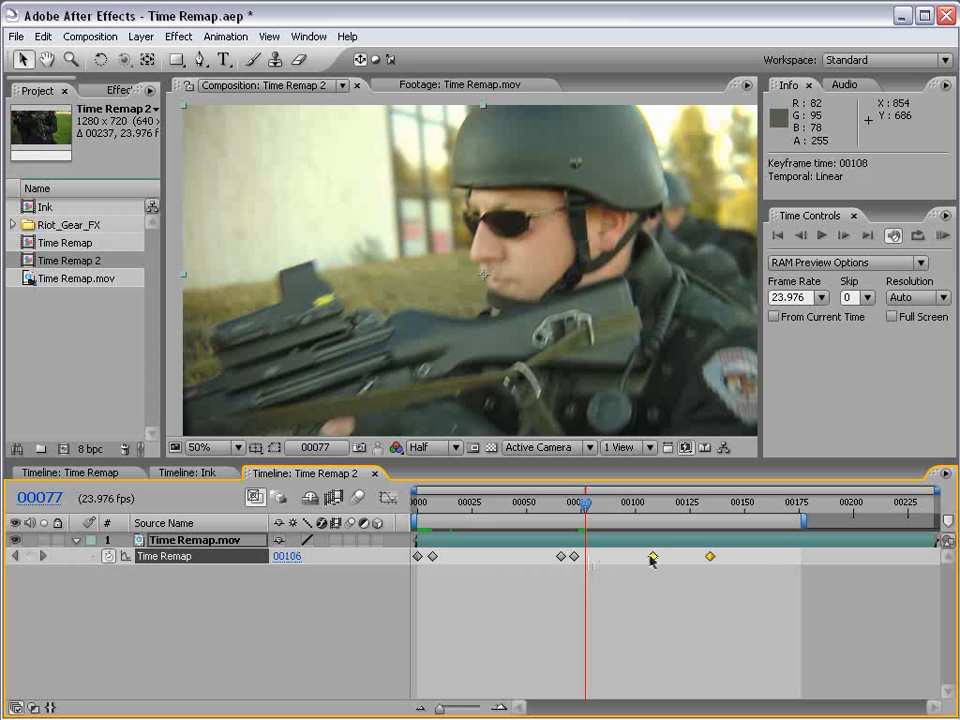
left_click(628, 574)
Step: End the work area at frame 118 and RAM preview the retimed clip
left_click_drag(593, 505, 704, 508)
left_click_drag(713, 507, 677, 510)
key("KP_0")
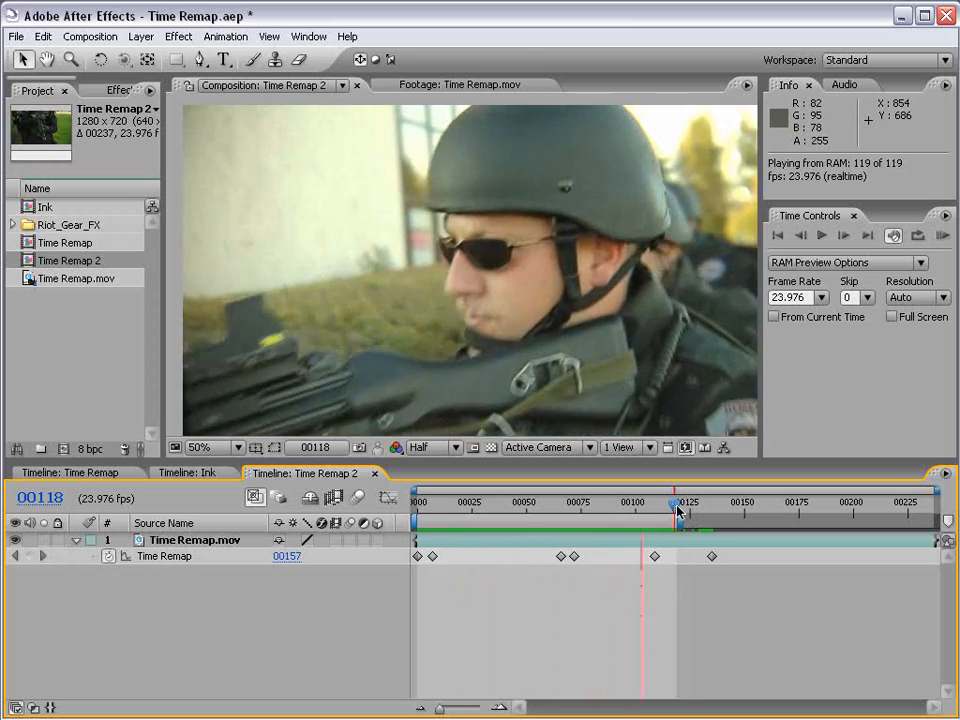
Step: Examine the slowed-down section frame by frame from frame 27 to 34
left_click_drag(678, 511, 477, 506)
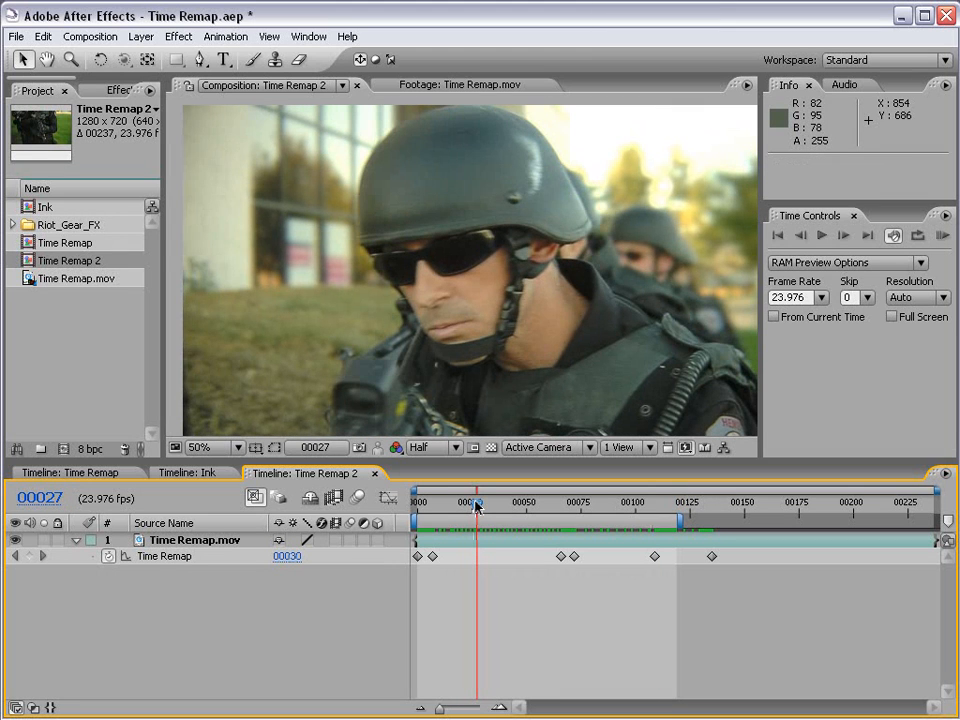
key("Page_Down")
key("Page_Down")
key("Page_Down")
key("Page_Down")
key("Page_Down")
key("Page_Down")
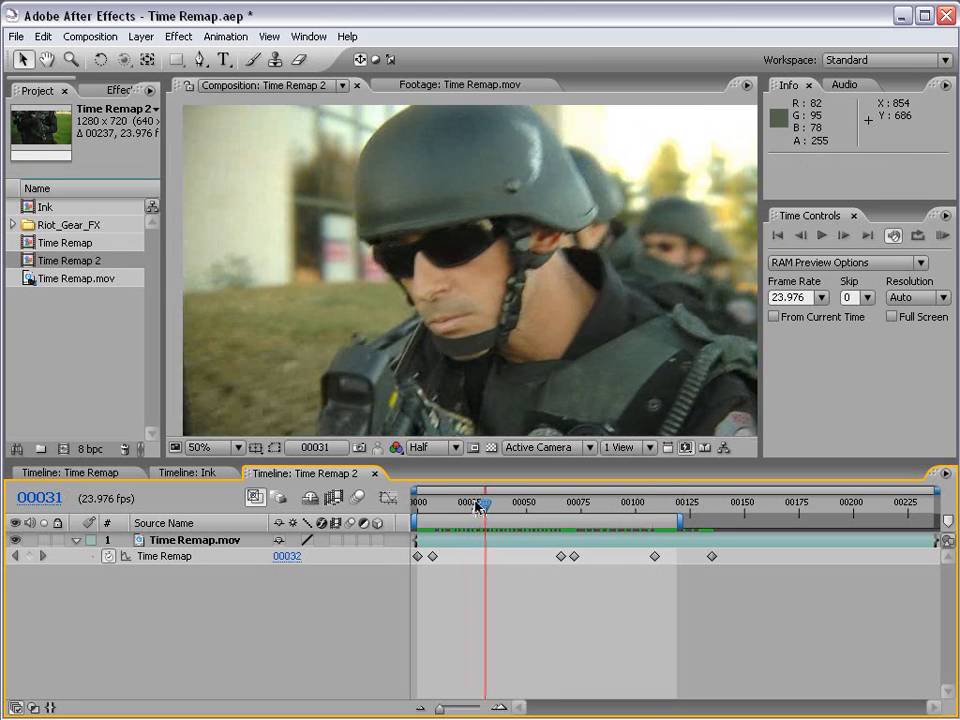
key("Page_Down")
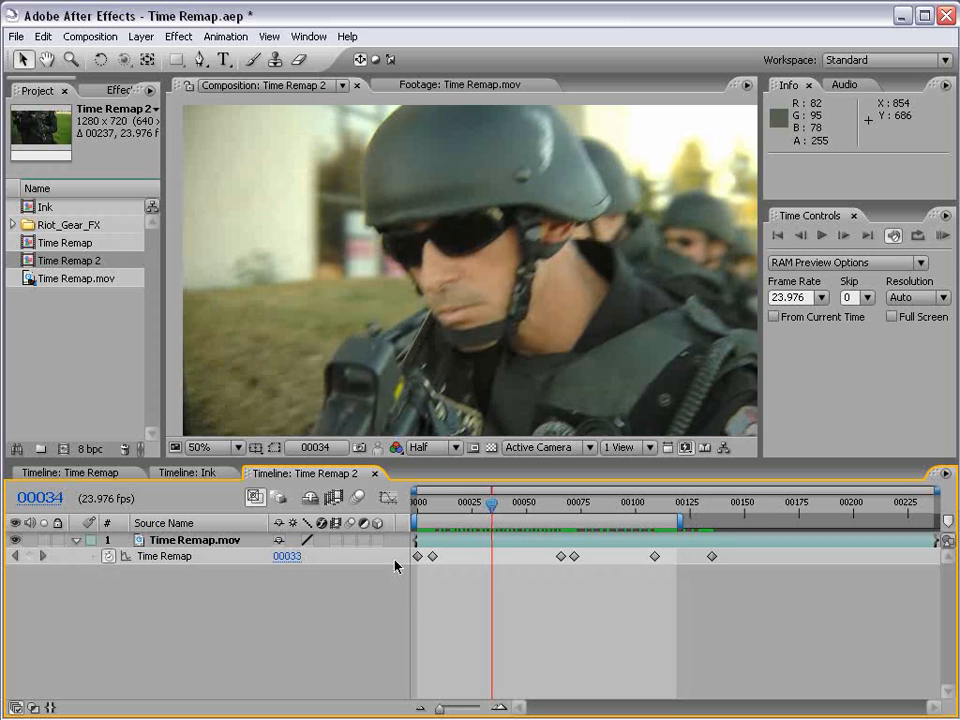
Step: Enable Frame Mix blending on the Time Remap.mov layer and for the composition, and bring the playhead to frame 3
left_click(338, 541)
left_click(333, 497)
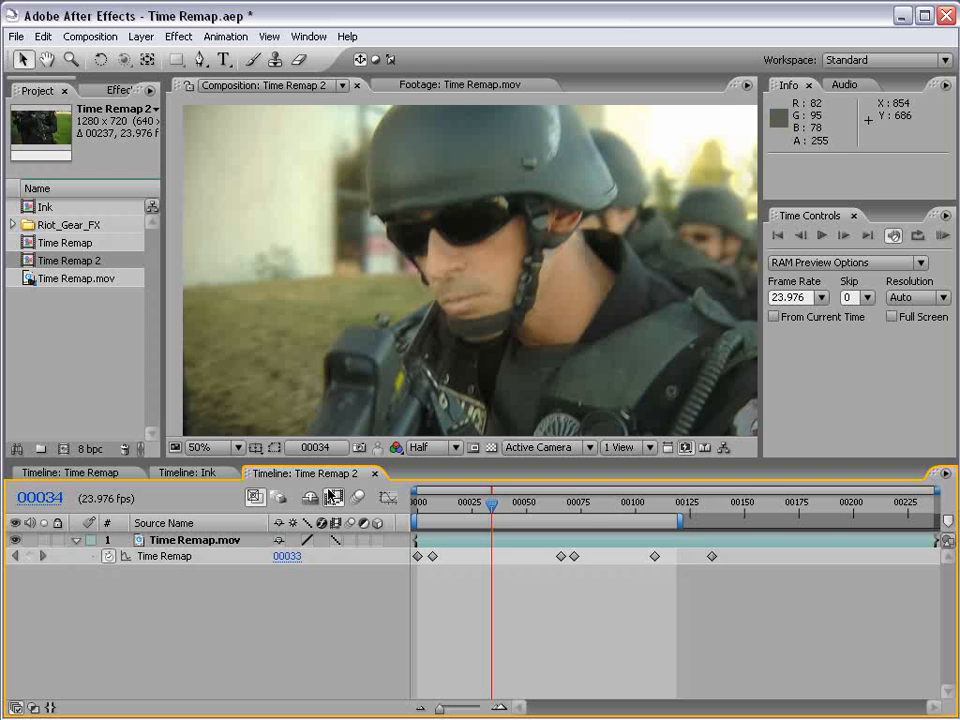
left_click_drag(491, 506, 424, 514)
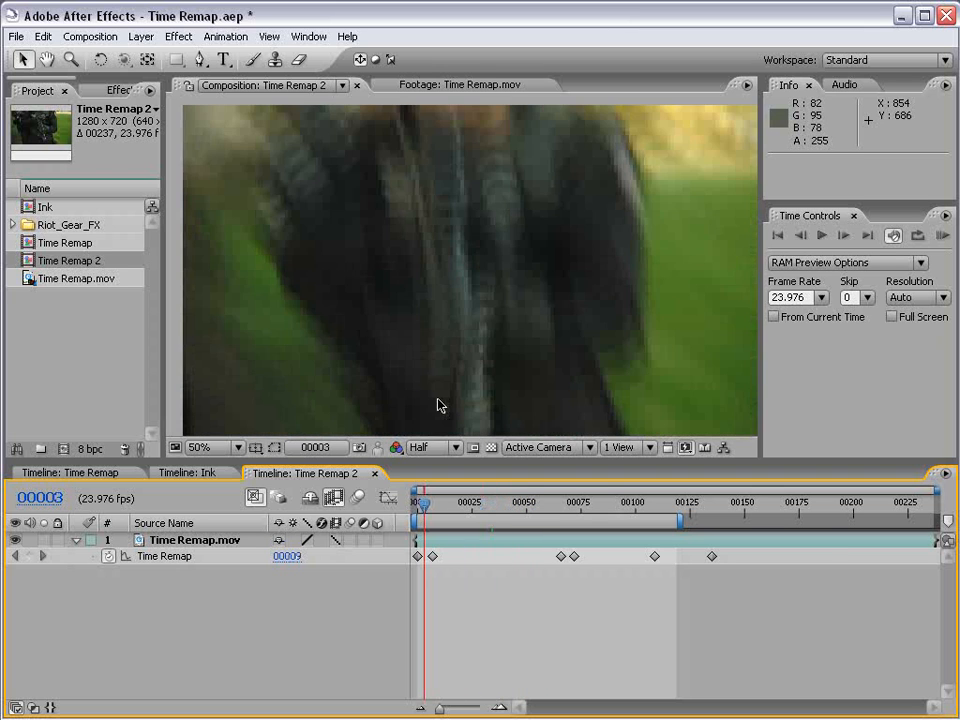
Step: RAM preview the frame-blended clip and examine the blending around frames 69, 15 and 29
left_click(571, 505)
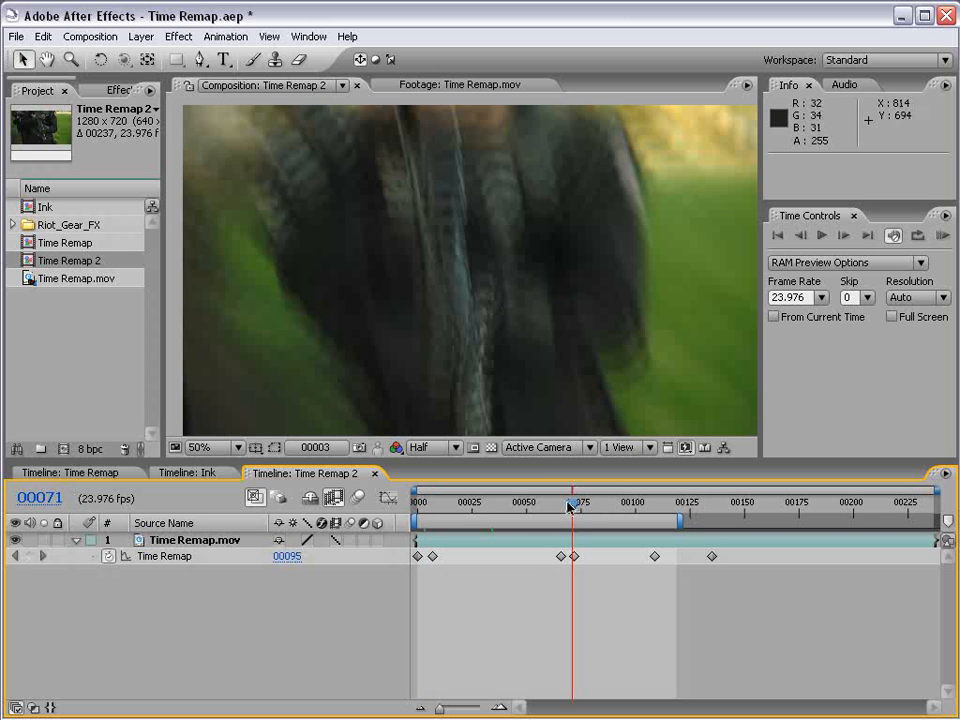
left_click_drag(568, 506, 566, 506)
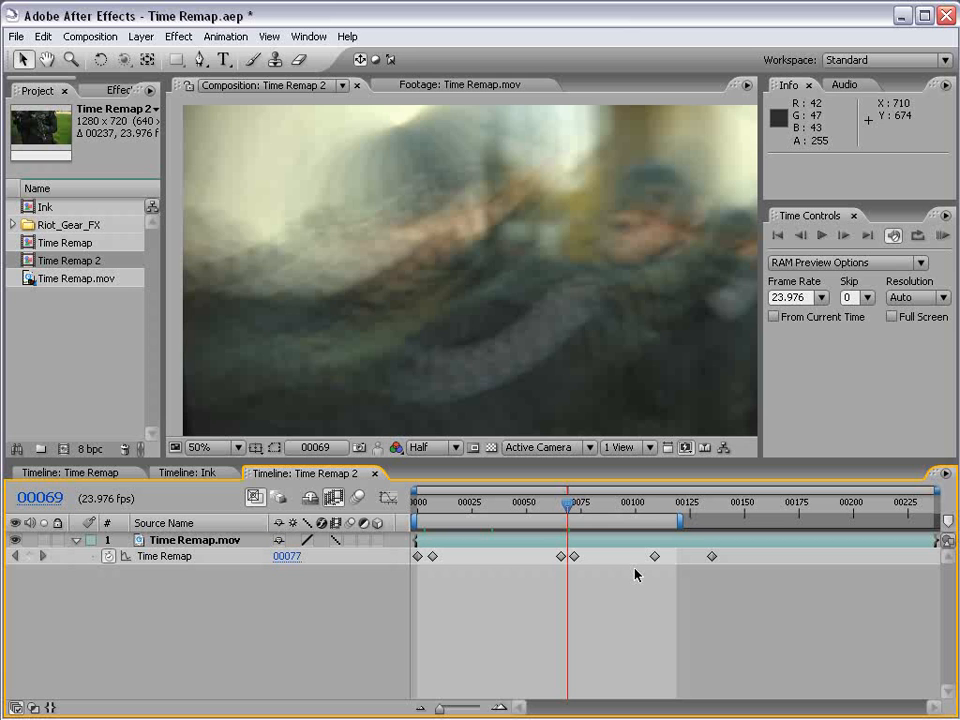
key("KP_0")
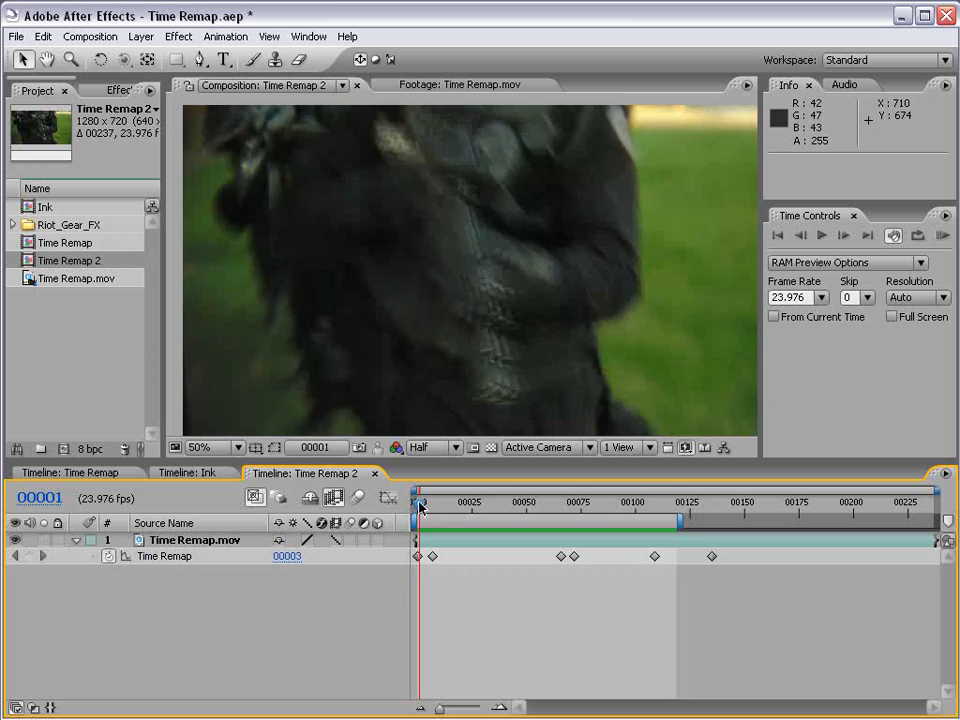
left_click_drag(420, 504, 455, 519)
scroll(425, 313, "up", 1)
scroll(425, 313, "down", 1)
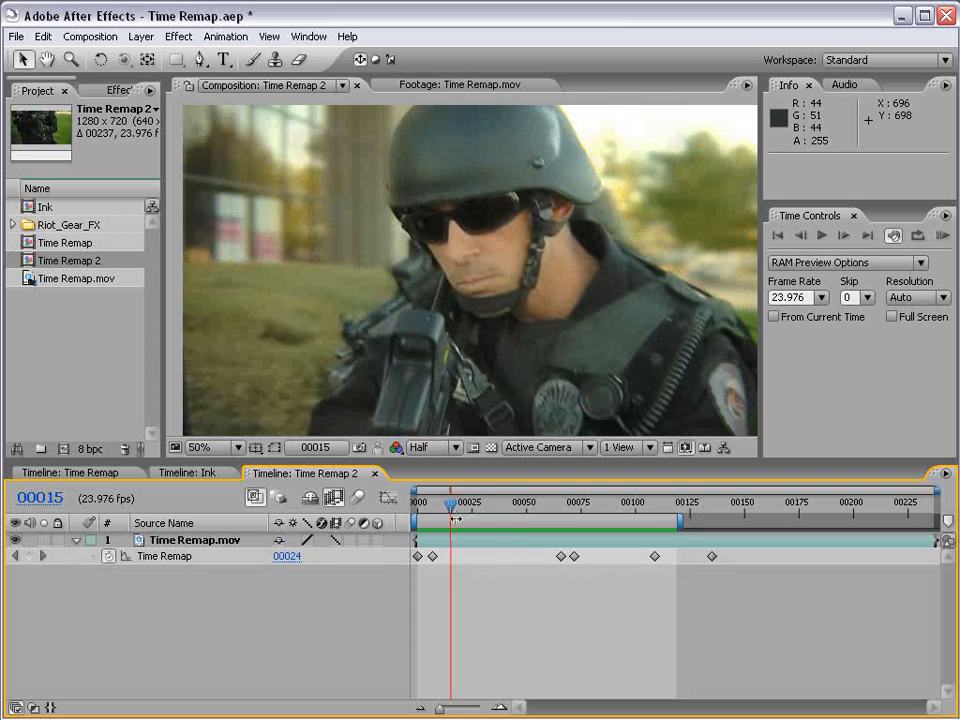
left_click(440, 544)
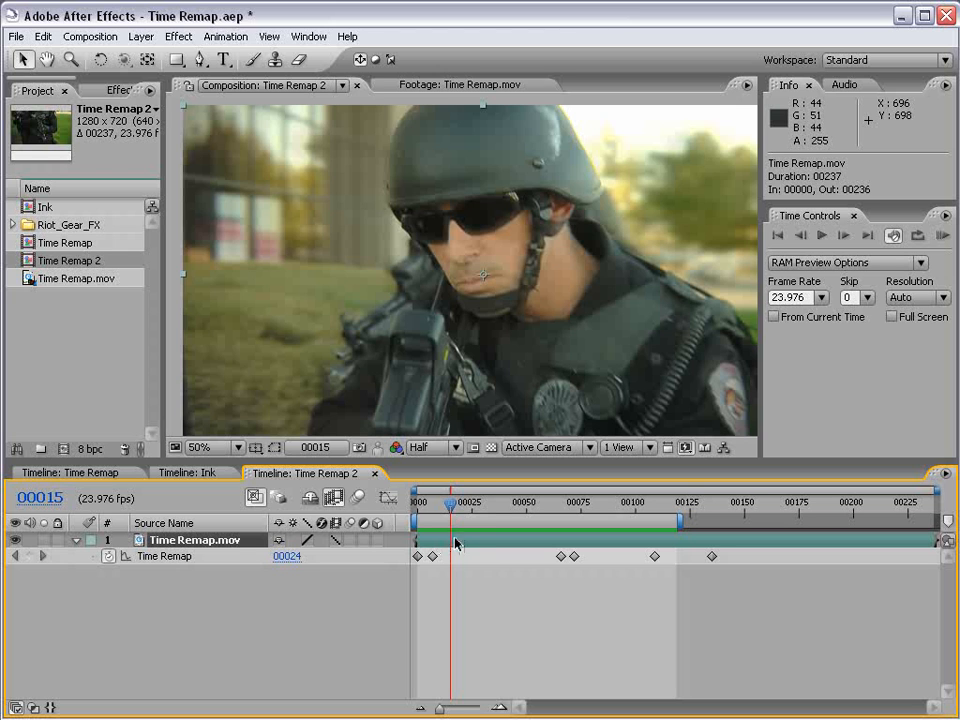
left_click_drag(455, 511, 484, 511)
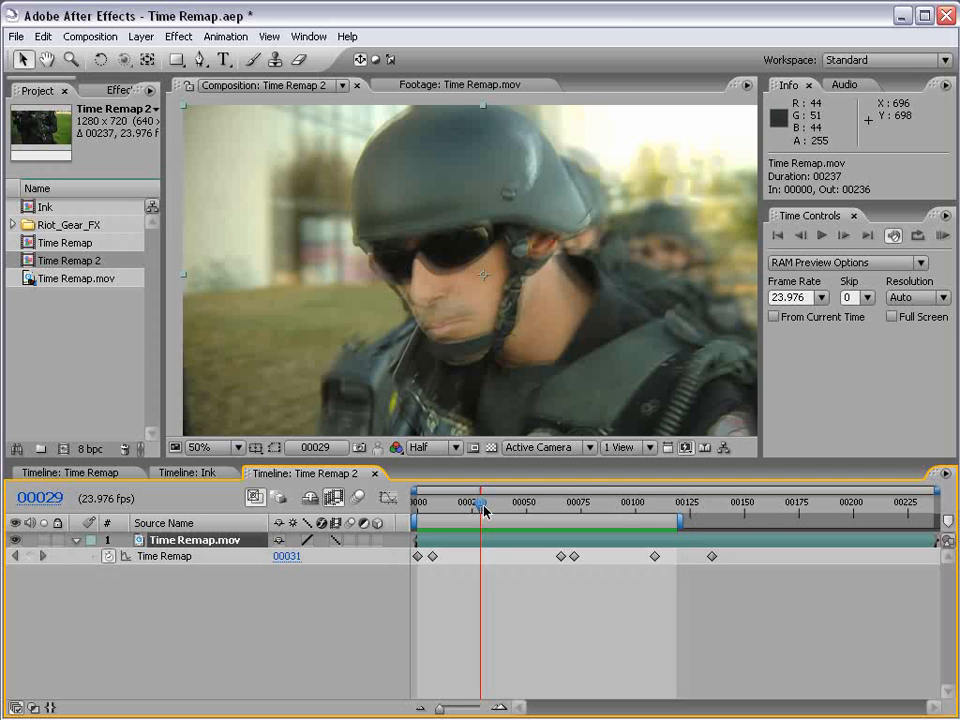
Step: Compare Pixel Motion, no blending and Frame Mix on the Time Remap.mov layer at frames 29 to 31
left_click(459, 580)
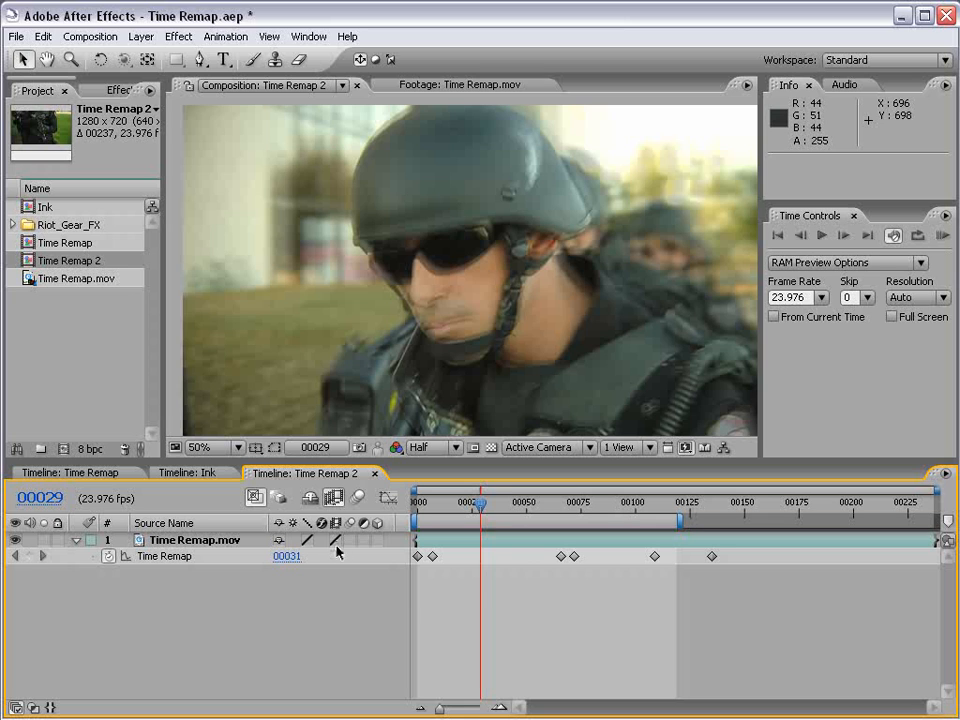
left_click(339, 540)
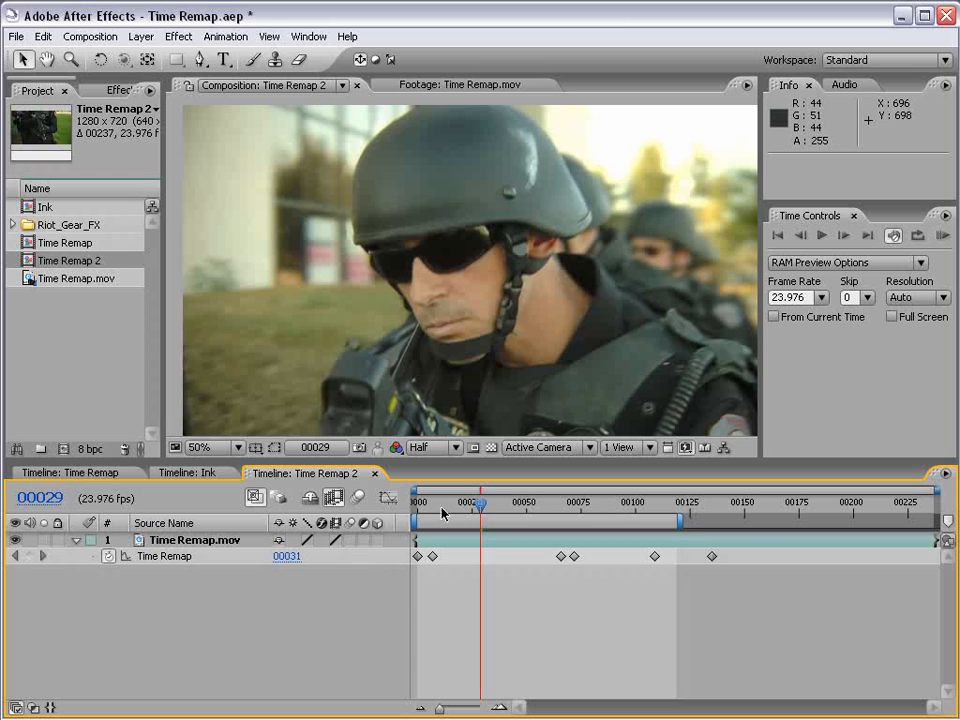
left_click(335, 541)
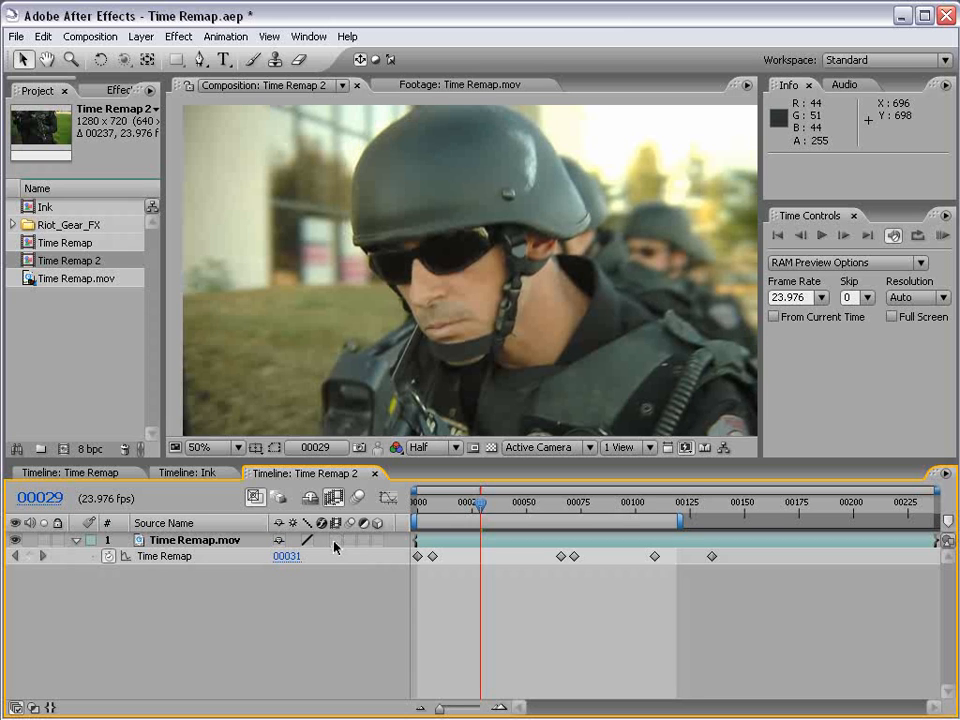
key("Page_Down")
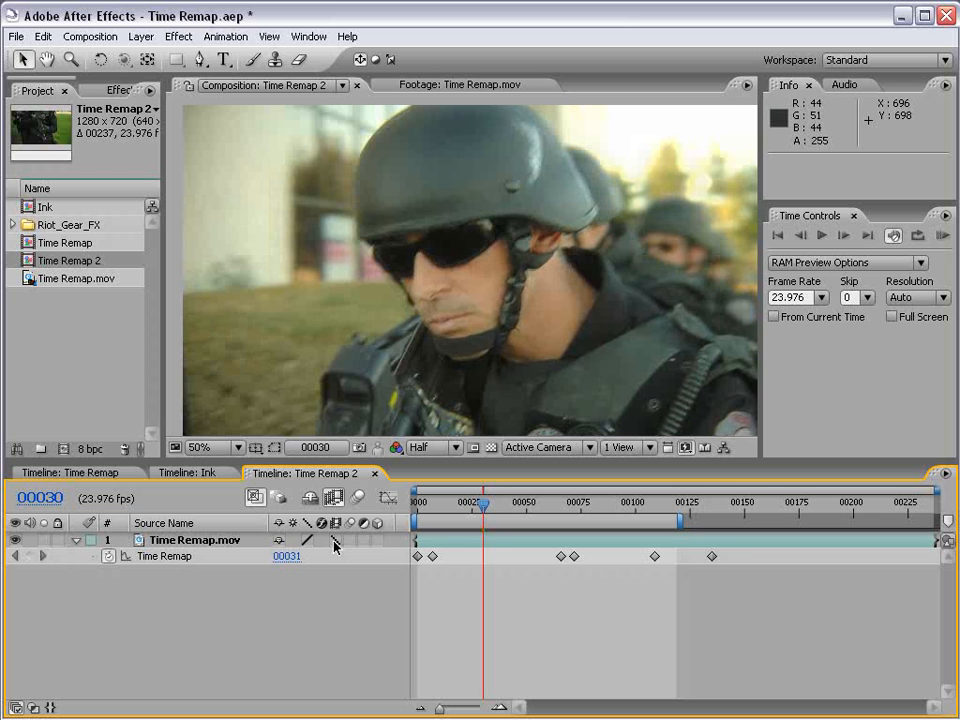
key("Page_Up")
key("Page_Down")
key("Page_Down")
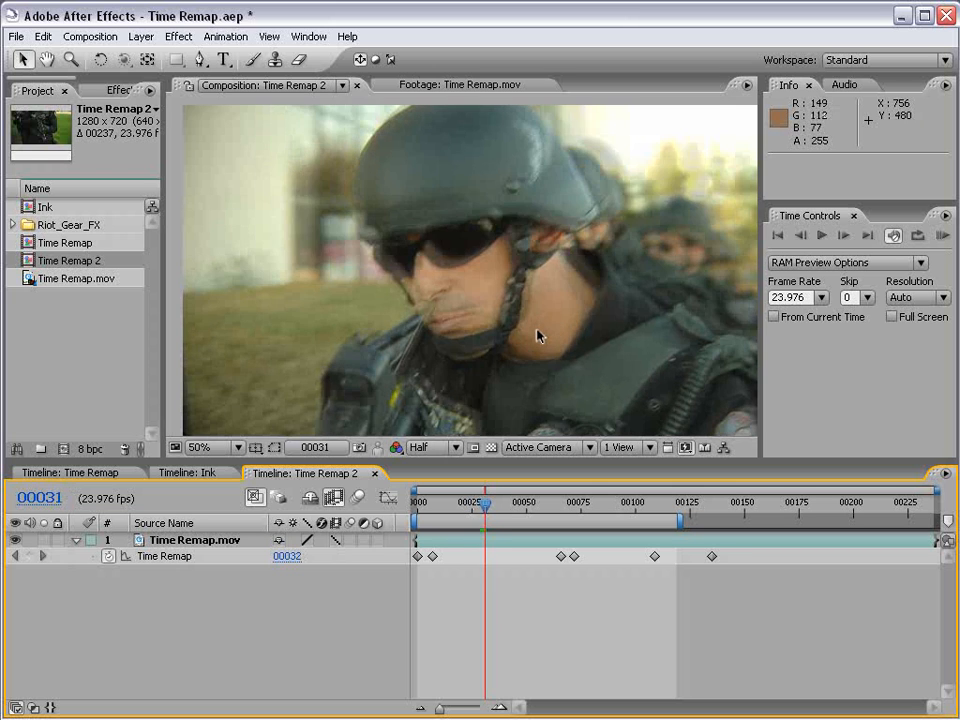
Step: Set the Time Remap.mov layer's frame blending to Pixel Motion, examine it up to frame 33, and RAM preview the composition
left_click(338, 541)
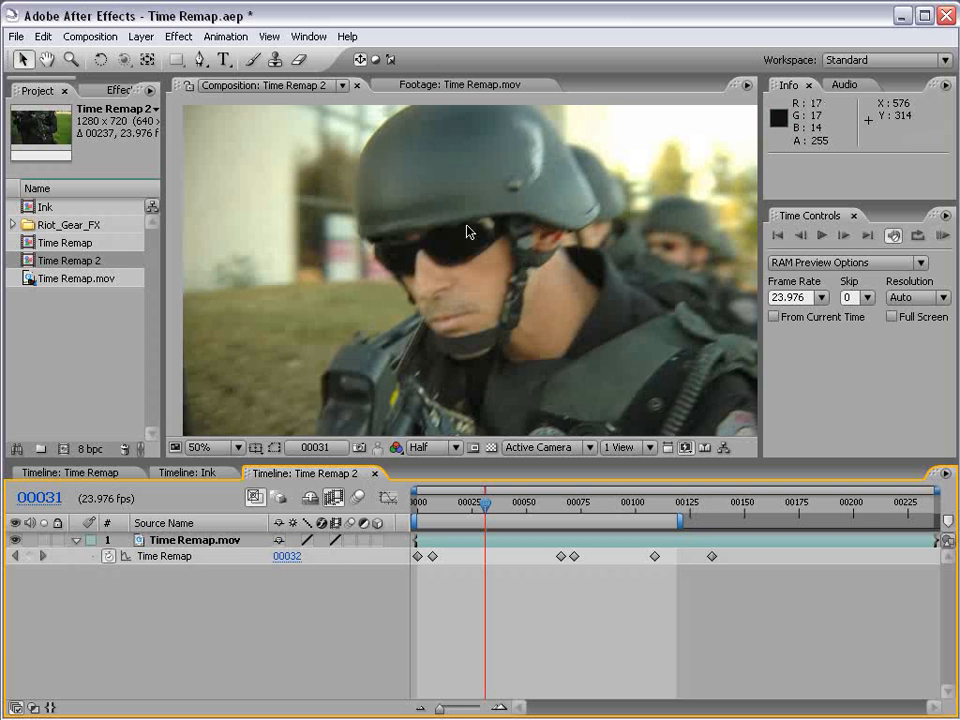
key("Page_Down")
key("Page_Down")
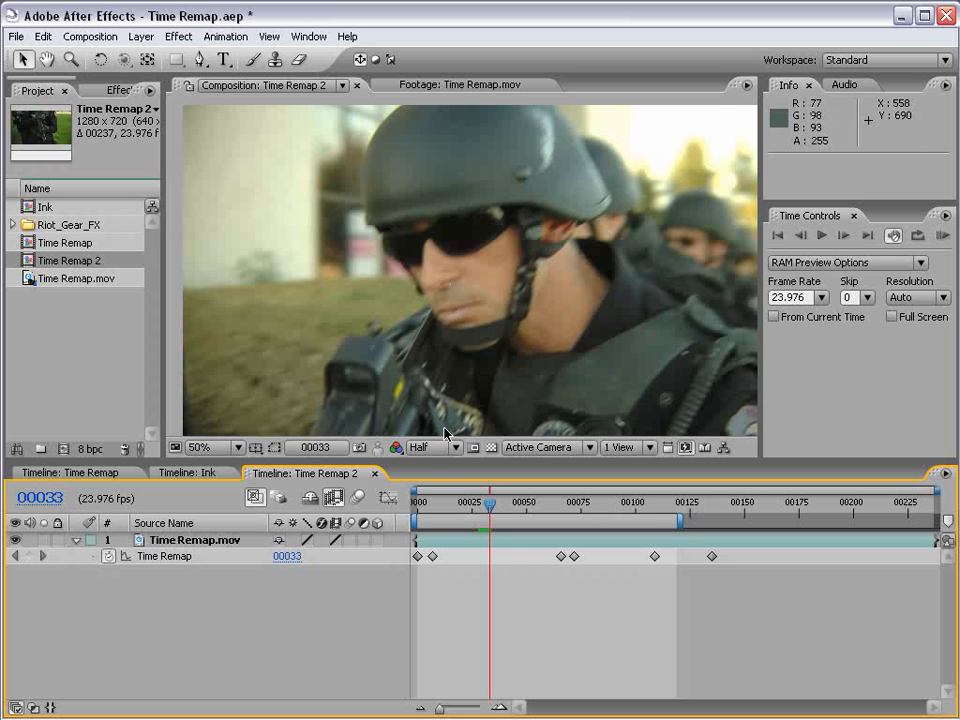
key("KP_0")
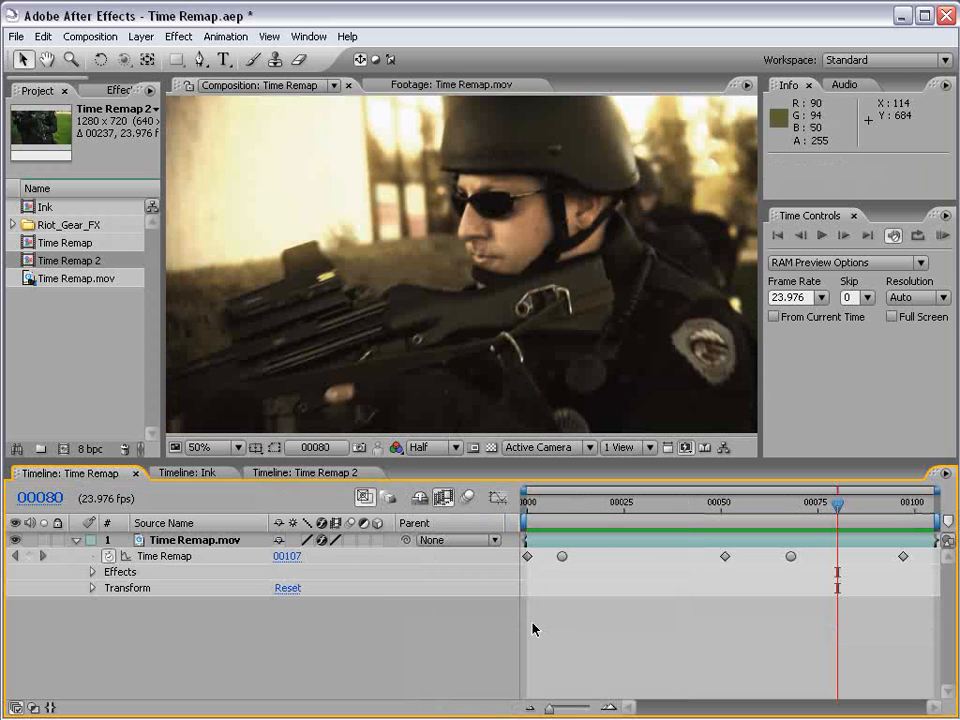
Step: Play the finished Time Remap composition and examine its slow-motion section frame by frame, from about frame 12 to 25
key("KP_0")
left_click(569, 505)
key("Page_Down")
key("Page_Down")
key("Page_Down")
key("Page_Down")
key("Page_Down")
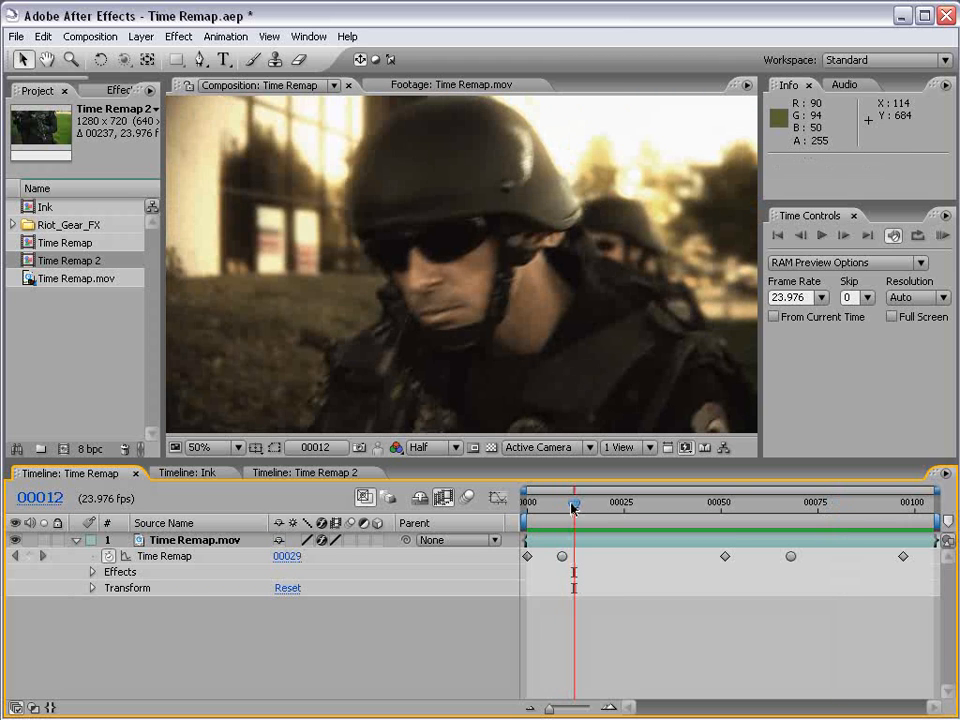
key("Page_Down")
key("Page_Down")
key("Page_Down")
key("Page_Down")
key("Page_Down")
key("Page_Down")
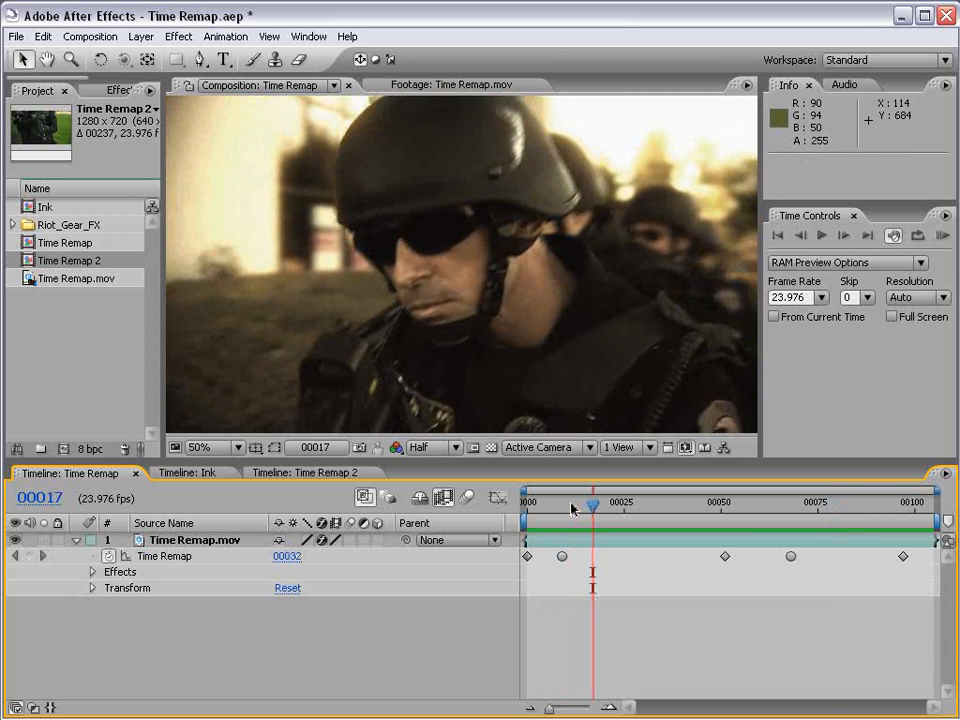
key("Page_Down")
key("Page_Down")
key("Page_Down")
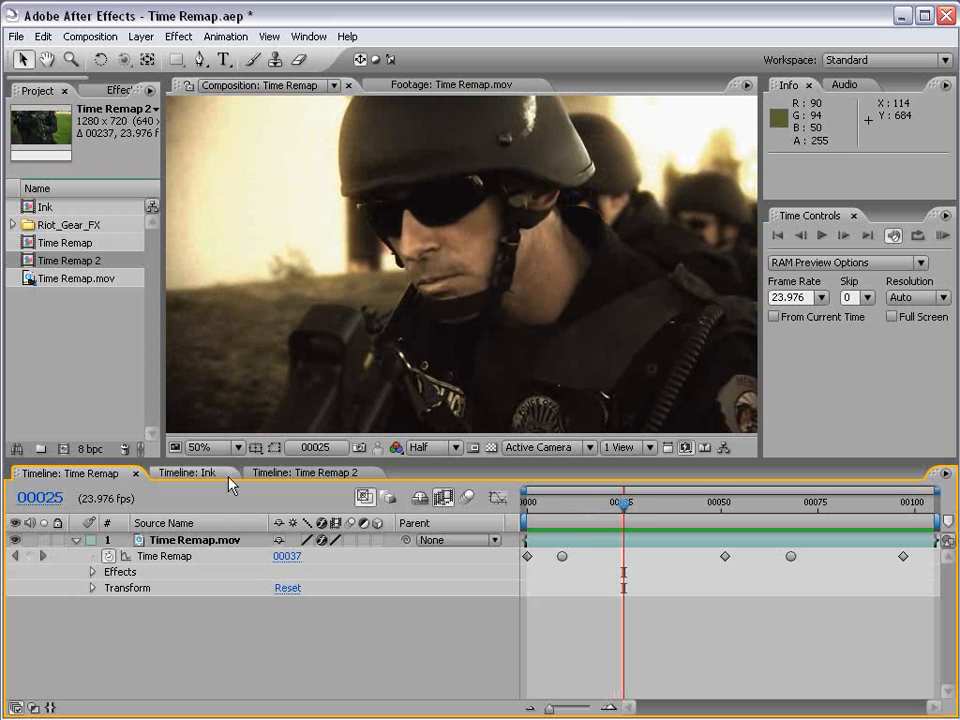
Step: Return to the Time Remap 2 composition and bring the playhead to frame 31
left_click(305, 472)
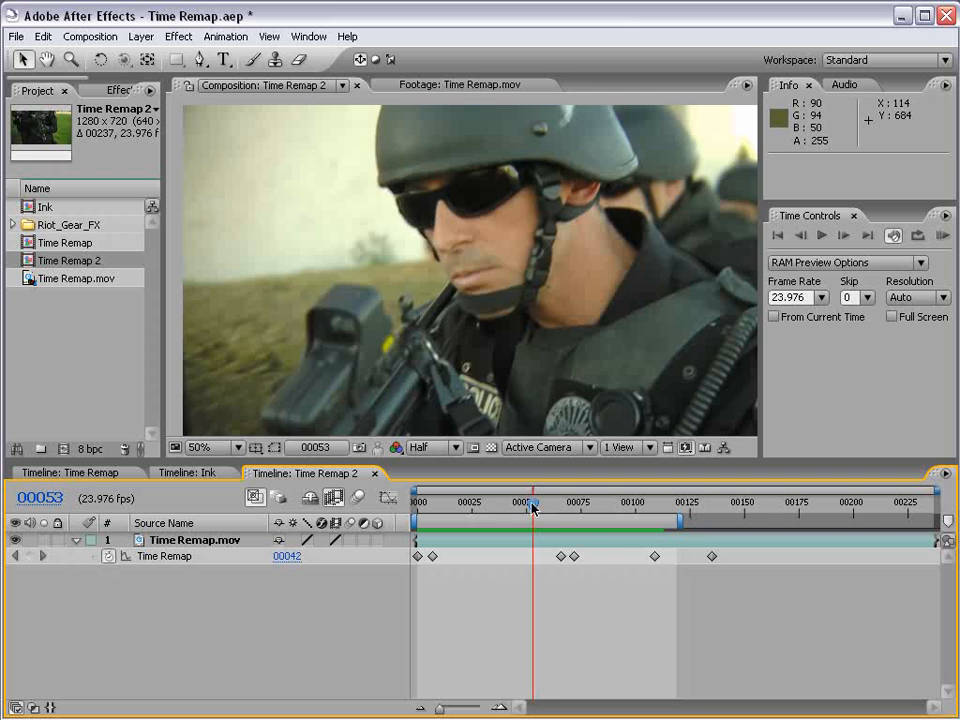
left_click_drag(533, 508, 485, 508)
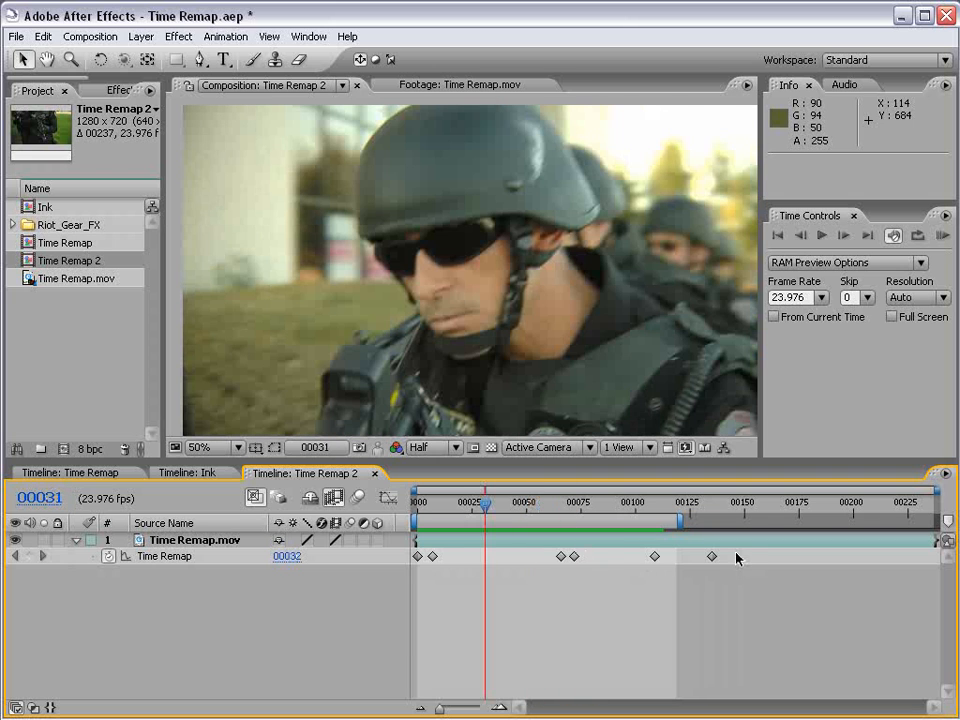
left_click_drag(736, 558, 413, 577)
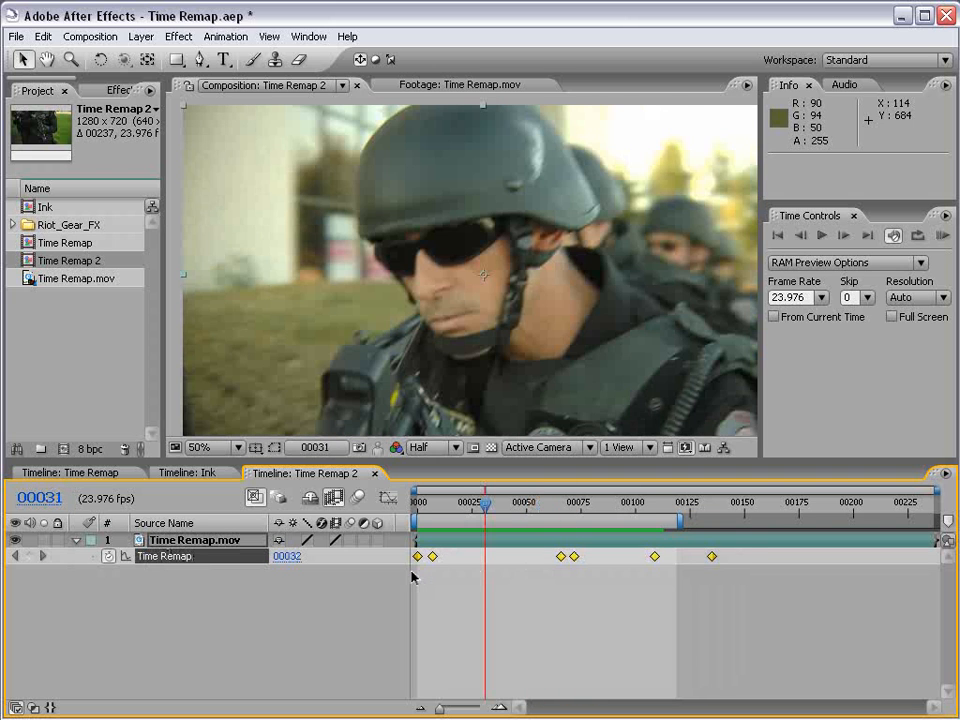
left_click(413, 577)
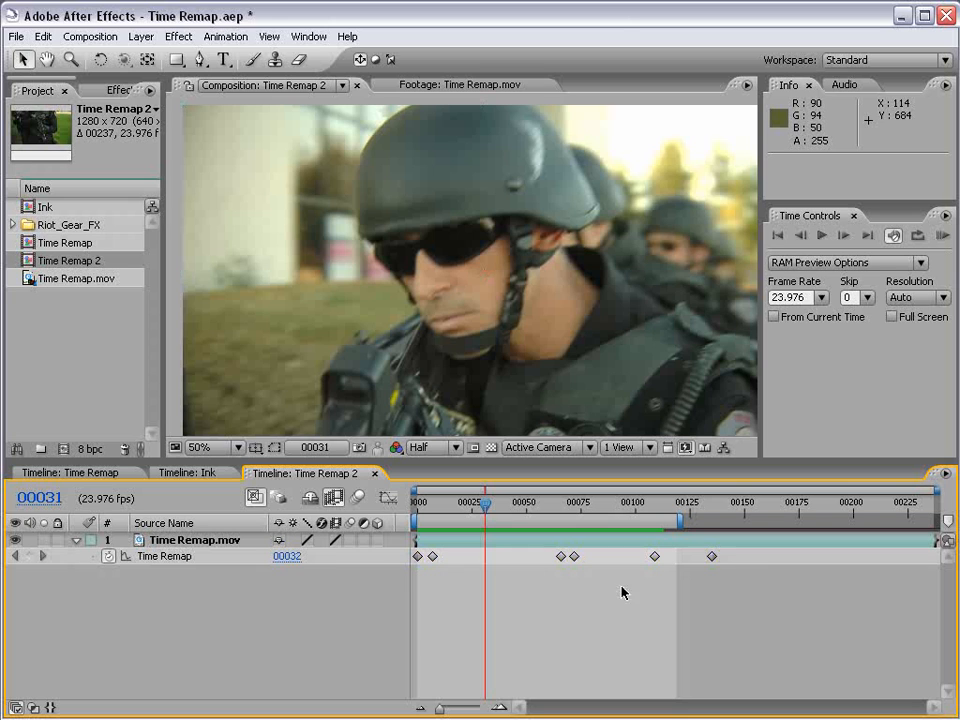
Step: Stretch all Time Remap keyframes proportionally so the last lands at about frame 169, and extend the work area's end to frame 168
left_click_drag(755, 558, 413, 568)
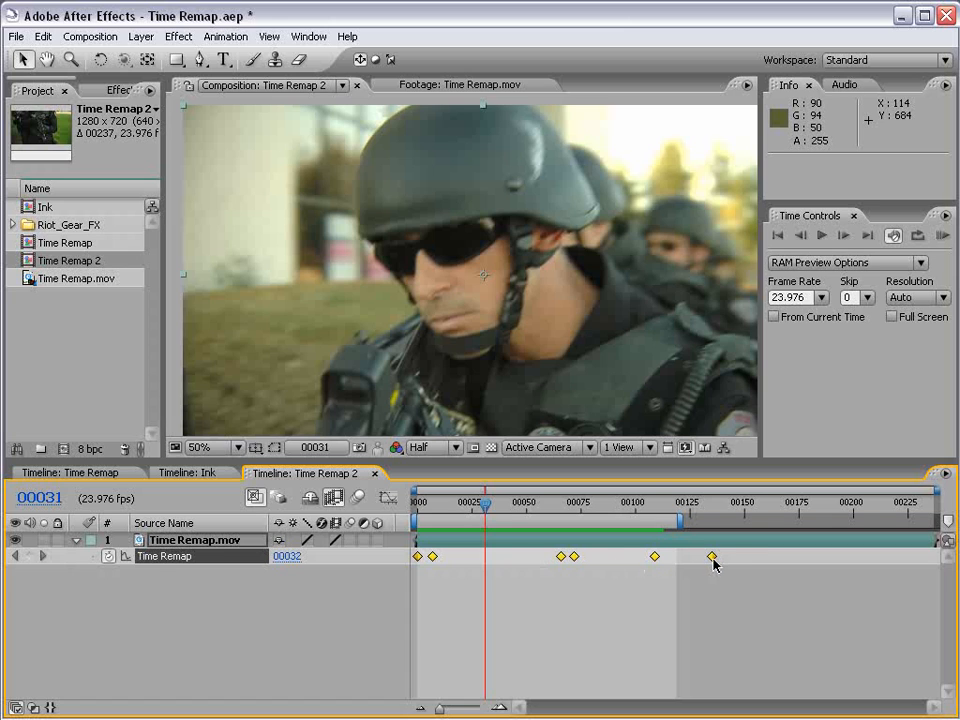
left_click_drag(716, 563, 784, 559)
left_click_drag(681, 521, 772, 522)
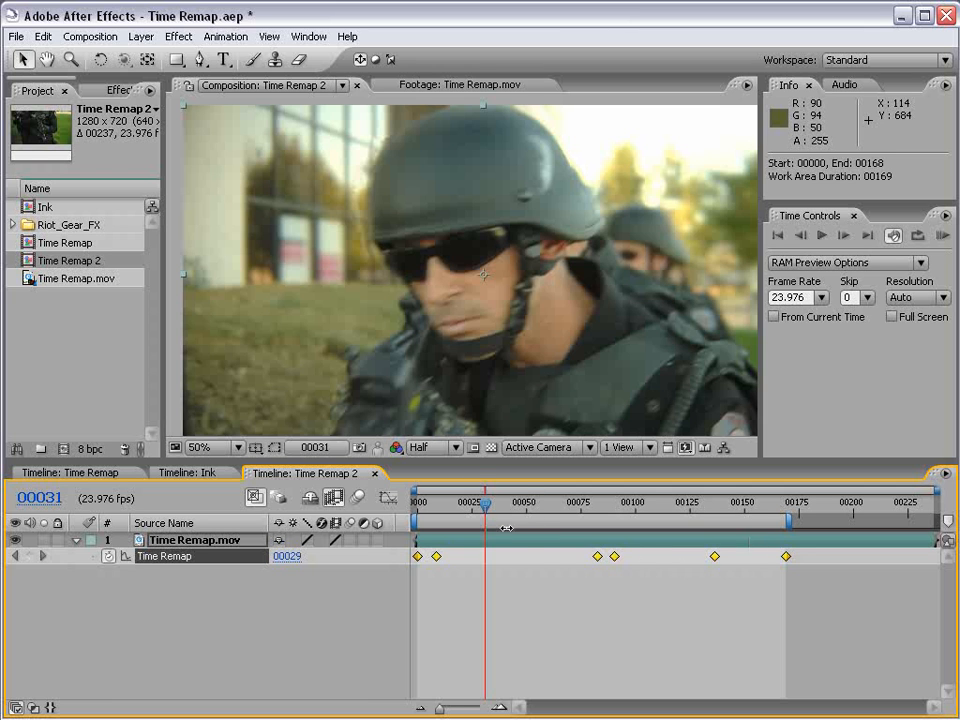
Step: Bring the playhead to frame 110 and smooth the Time Remap keyframes after the first into Auto Bezier
left_click_drag(522, 512, 658, 514)
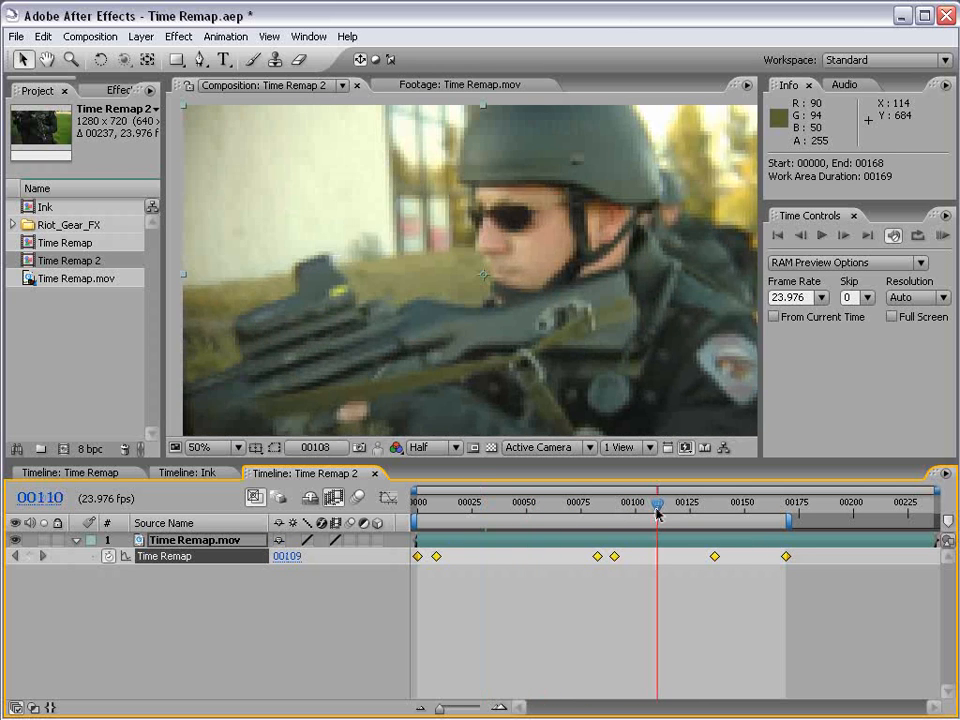
left_click(600, 612)
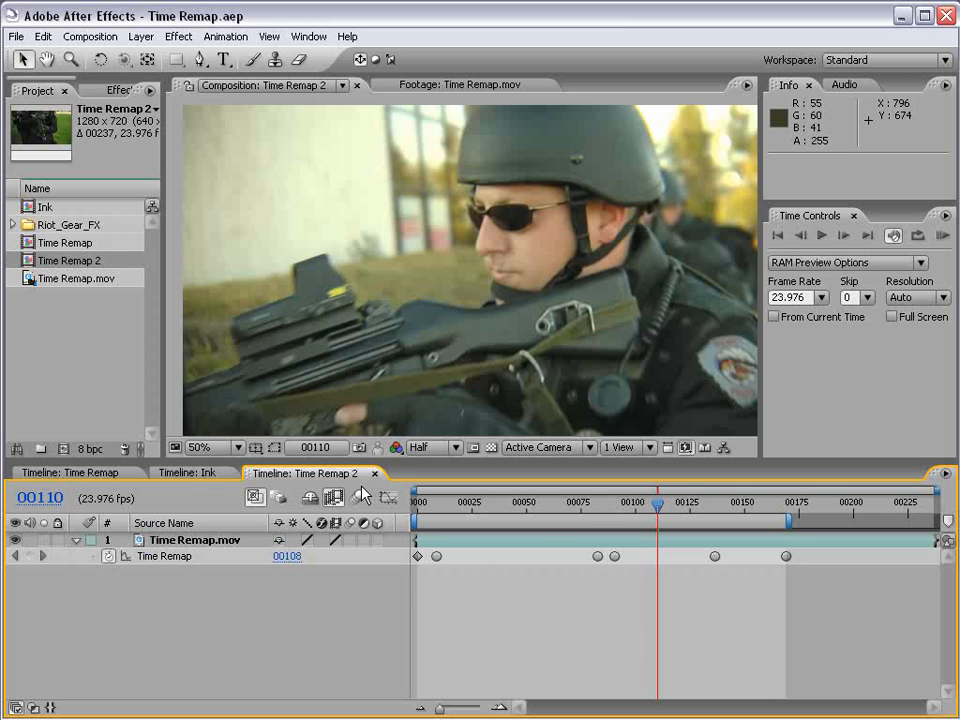
Step: Open the Ink composition and play and scrub through the Drop_01.mov footage from its start
left_click(189, 473)
key("Home")
mouse_move(420, 510)
left_mouse_down()
mouse_move(880, 506)
mouse_move(508, 506)
left_mouse_up()
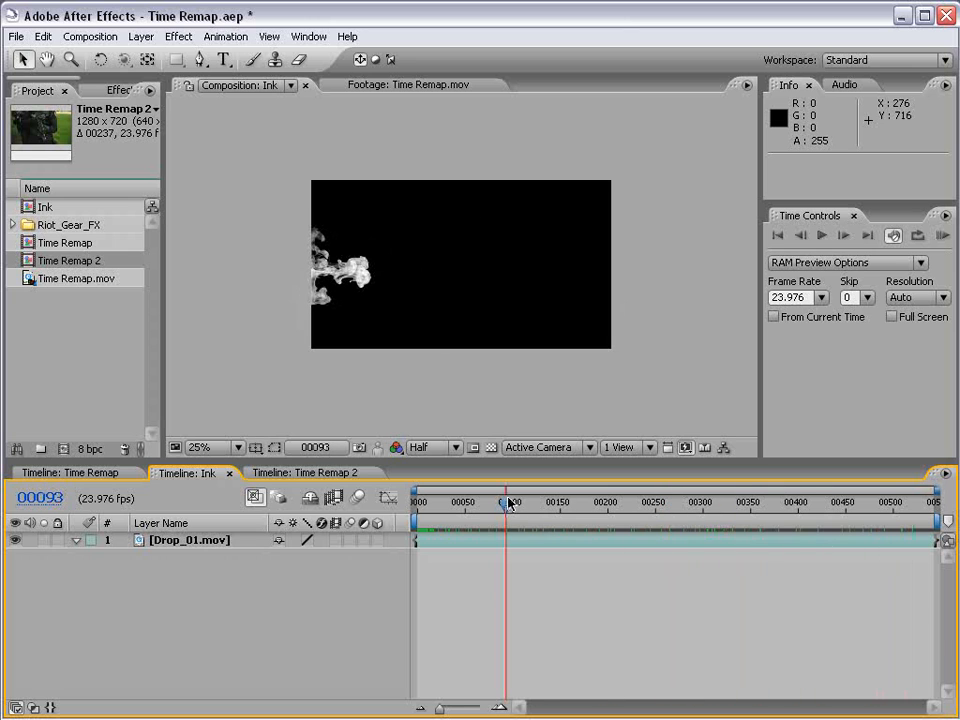
key("space")
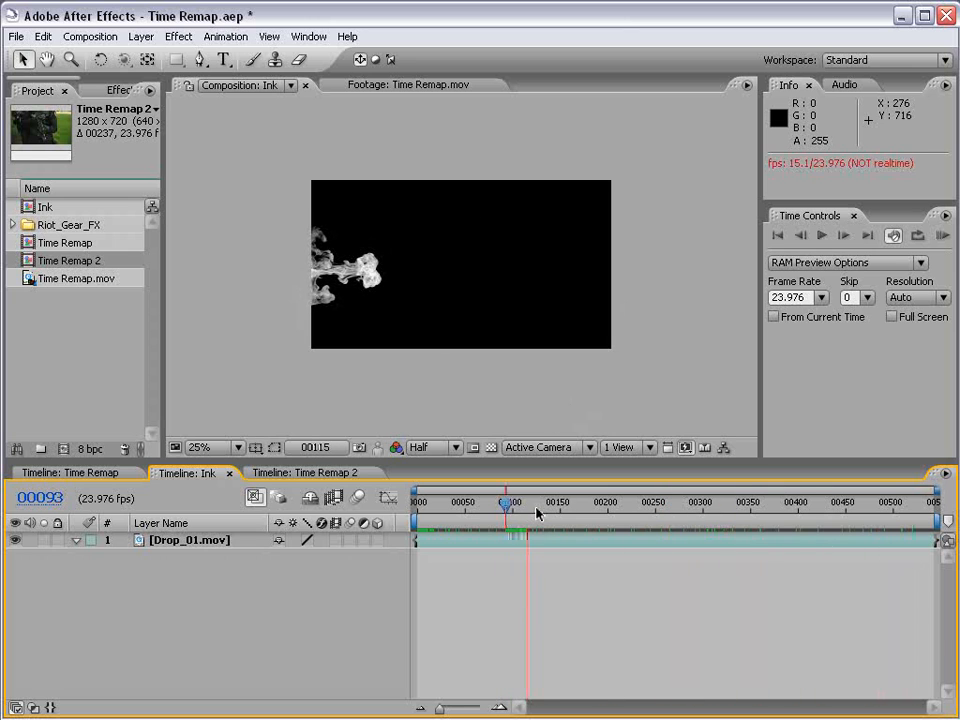
left_click_drag(556, 505, 632, 510)
left_click_drag(514, 507, 425, 512)
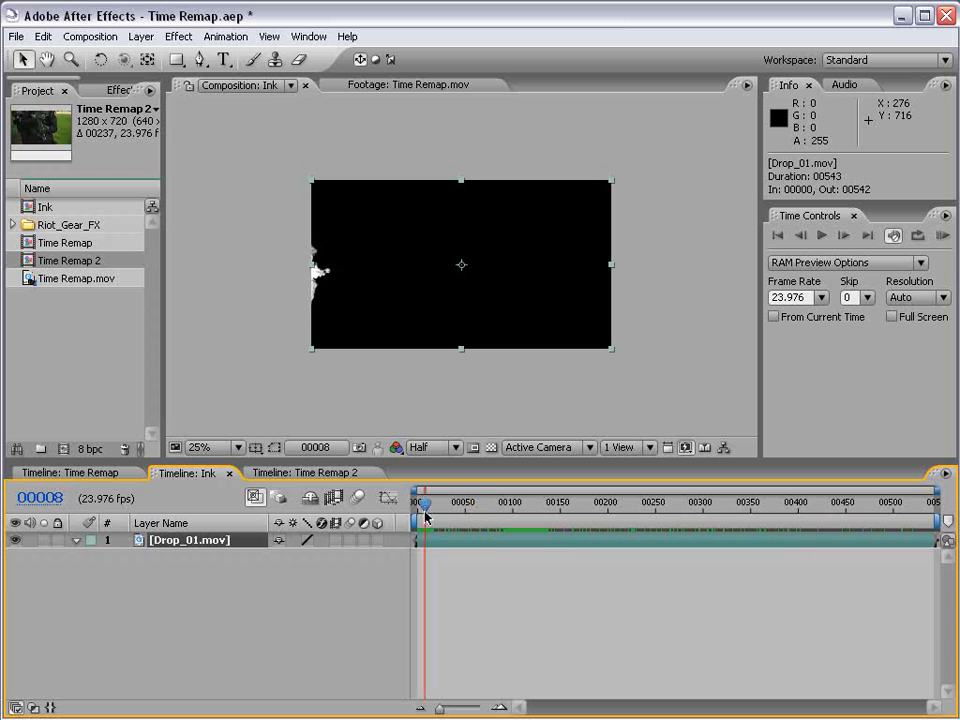
Step: Enable time remapping on the Drop_01.mov layer in the Ink composition
right_click(428, 541)
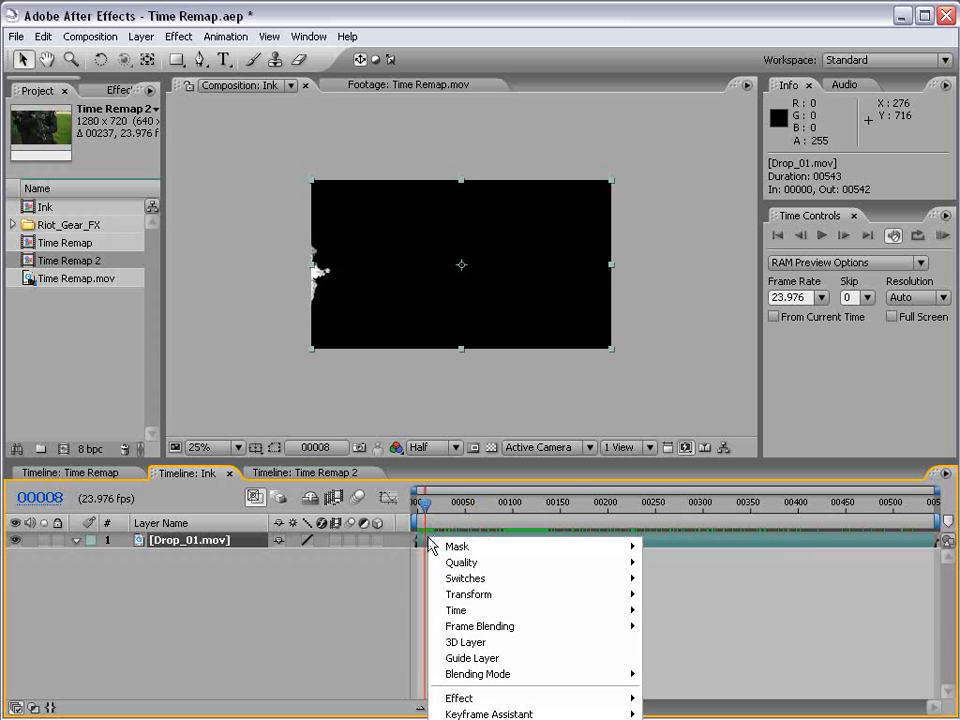
mouse_move(456, 611)
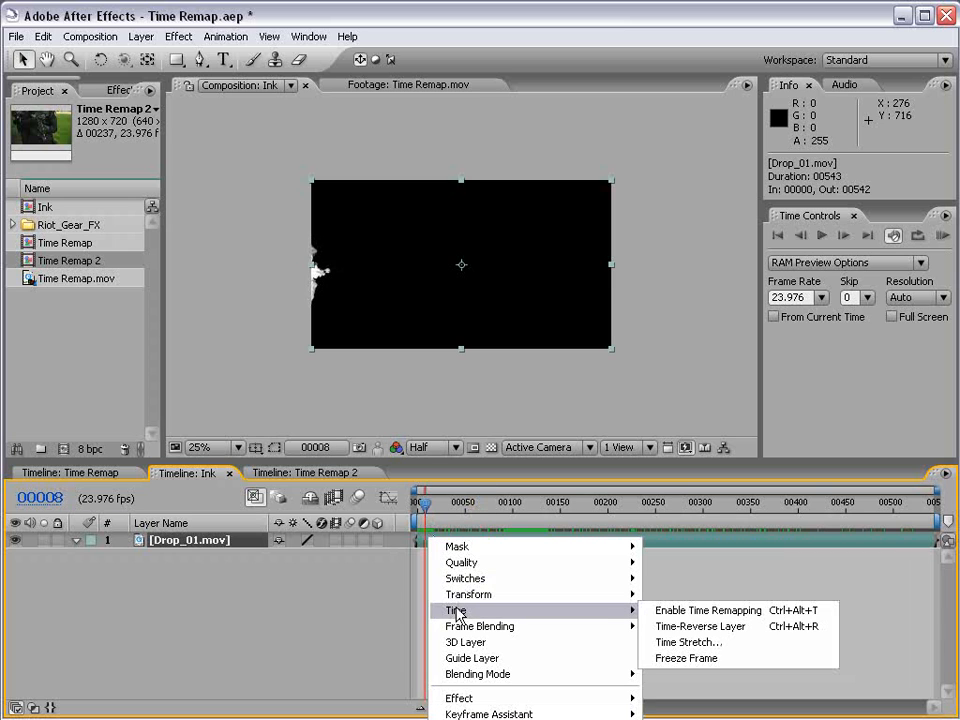
left_click(686, 612)
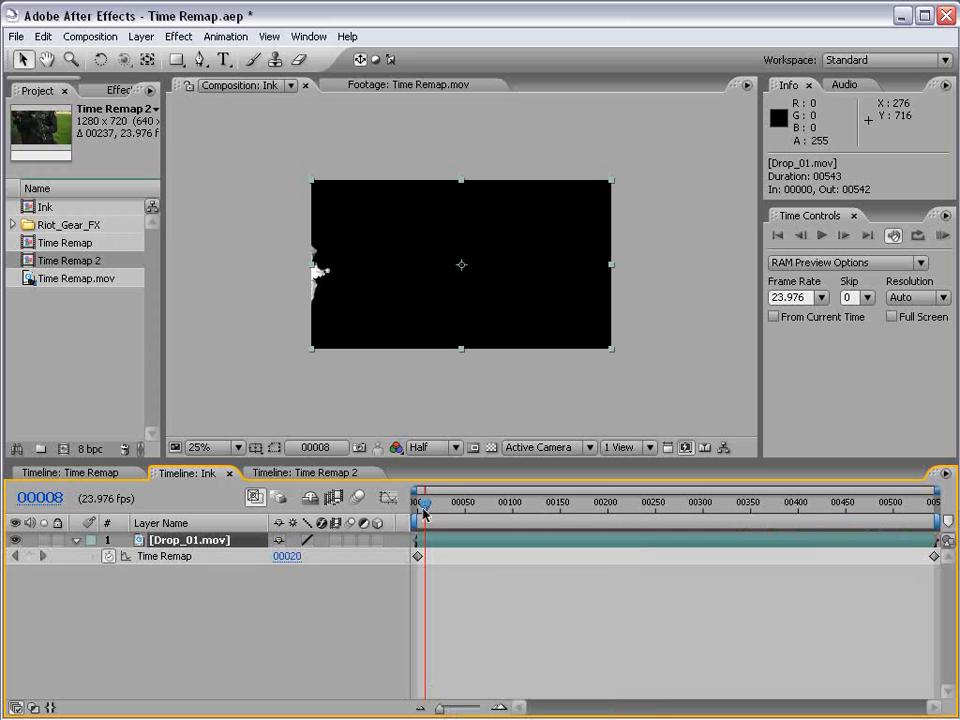
Step: Keyframe Time Remap at frame 349, and compress the timing so that keyframe sits at about frame 28 and the last at about frame 221
mouse_move(424, 513)
left_mouse_down()
mouse_move(889, 514)
mouse_move(744, 508)
mouse_move(745, 520)
left_mouse_up()
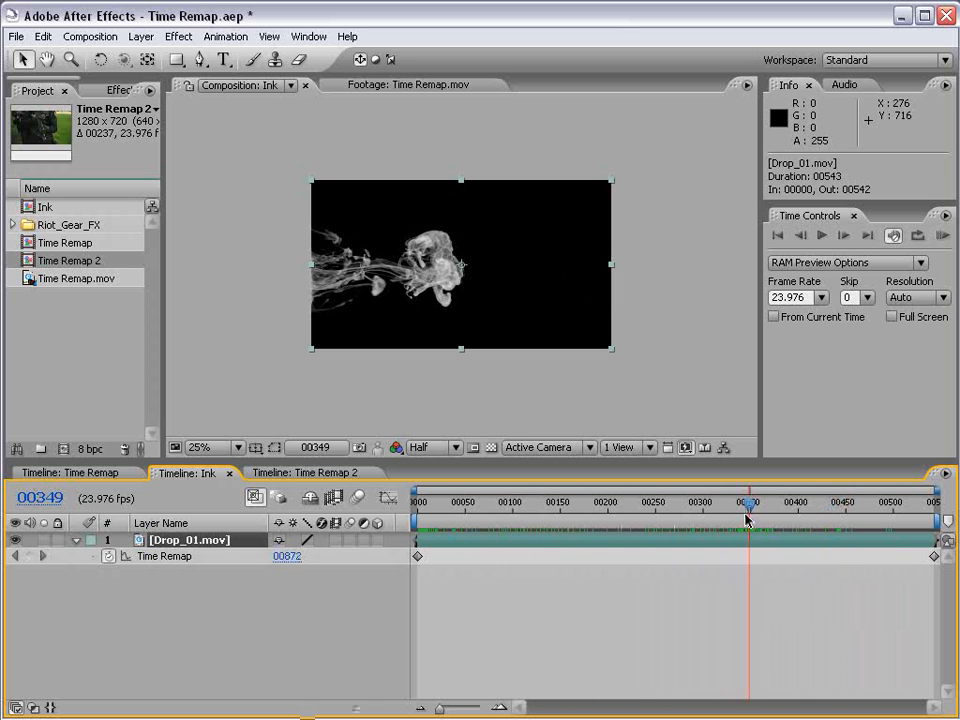
left_click(29, 556)
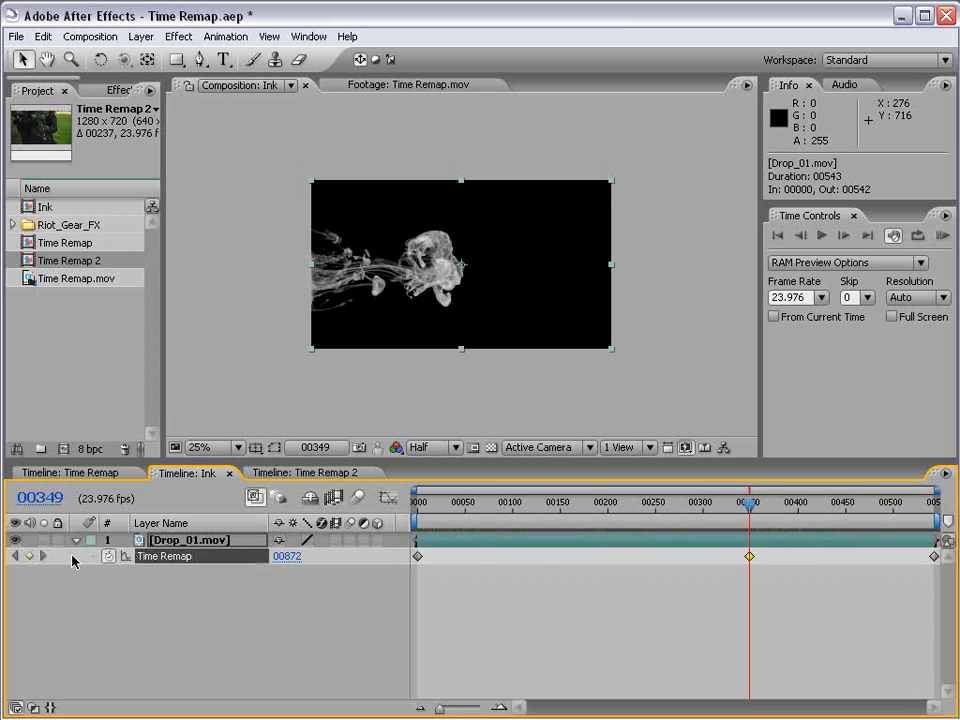
left_click(670, 588)
left_click_drag(722, 555, 628, 563)
left_click(562, 586)
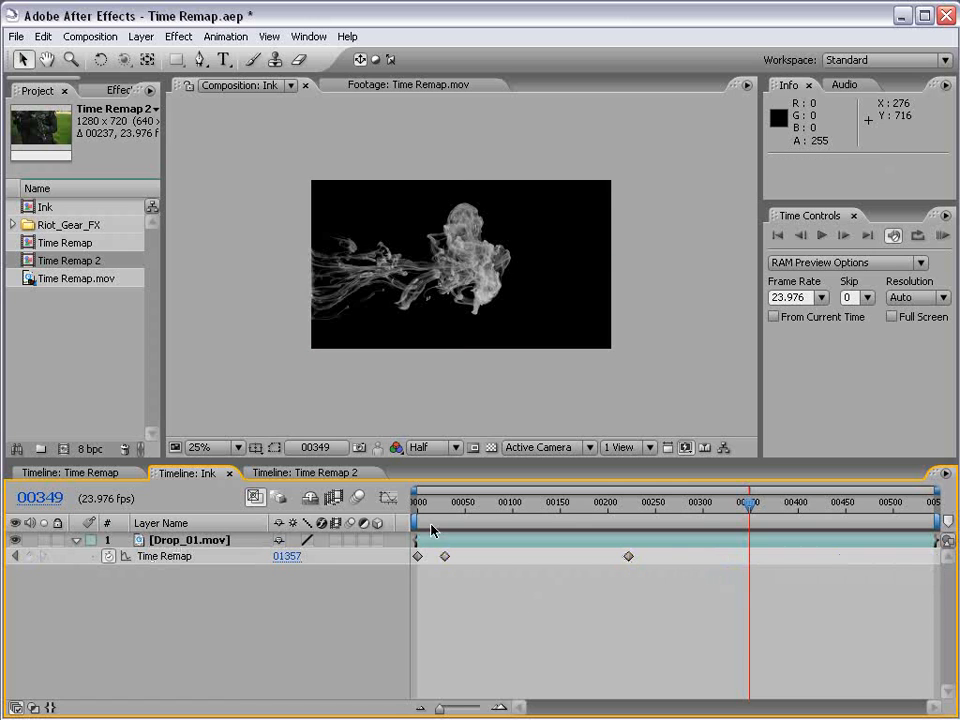
Step: Smooth the Time Remap keyframe at frame 28 into Auto Bezier and scrub to frame 80 to check the motion
mouse_move(417, 509)
left_mouse_down()
mouse_move(468, 508)
mouse_move(431, 508)
left_mouse_up()
left_click(445, 556)
left_click_drag(445, 507, 493, 505)
left_click(565, 597)
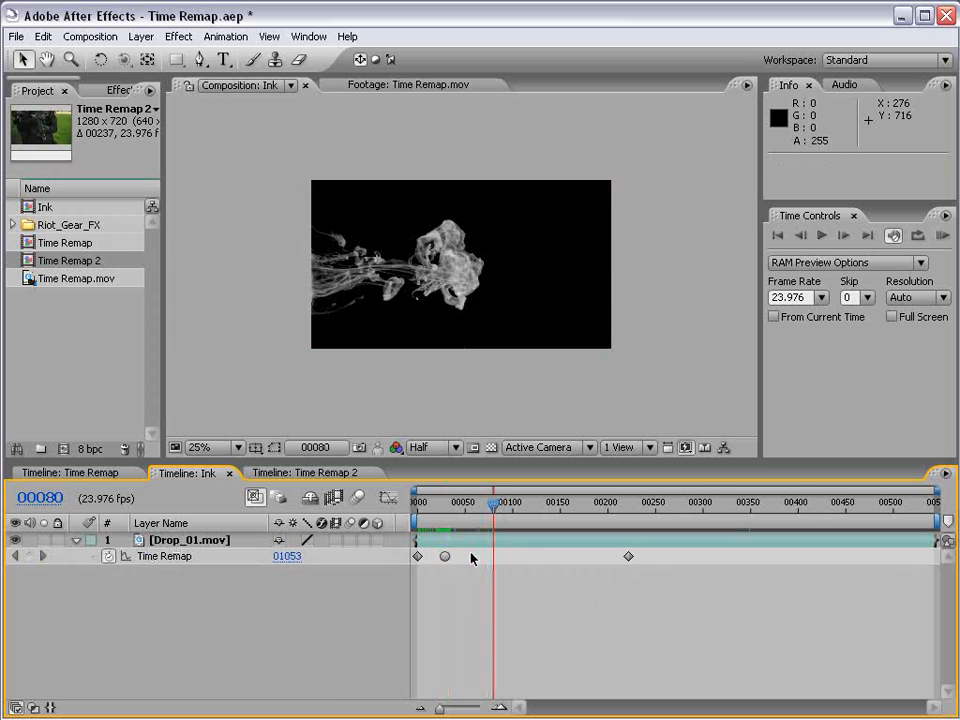
Step: Move the last Time Remap keyframe to about frame 371 and RAM preview a work area ending at frame 76
left_click_drag(629, 557, 771, 557)
mouse_move(493, 505)
left_mouse_down()
mouse_move(456, 503)
mouse_move(771, 505)
mouse_move(491, 518)
left_mouse_up()
key("KP_0")
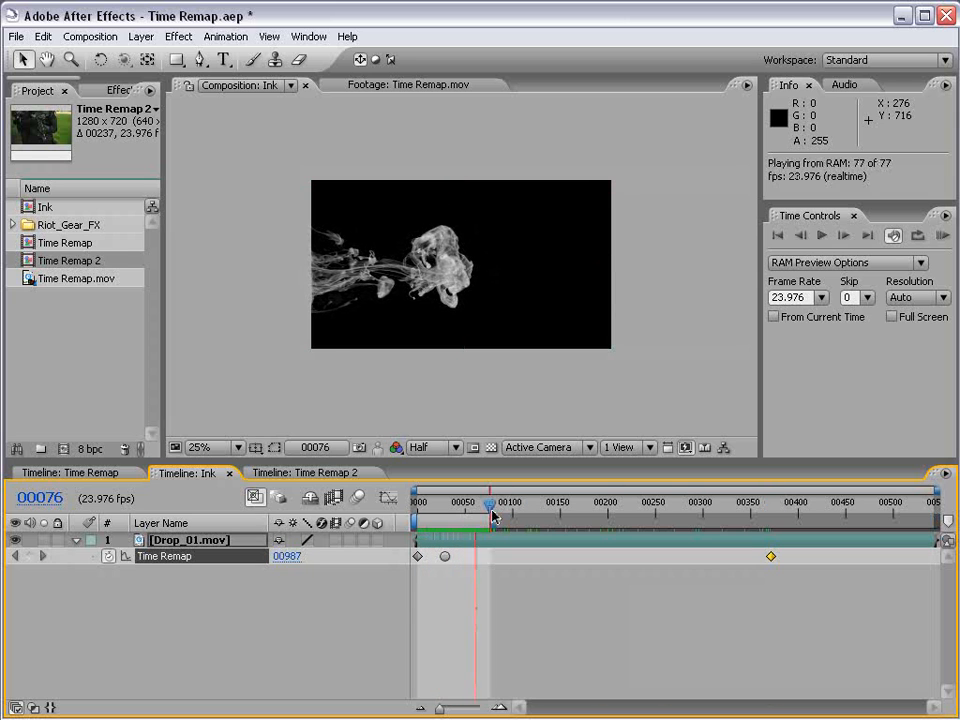
left_click(324, 604)
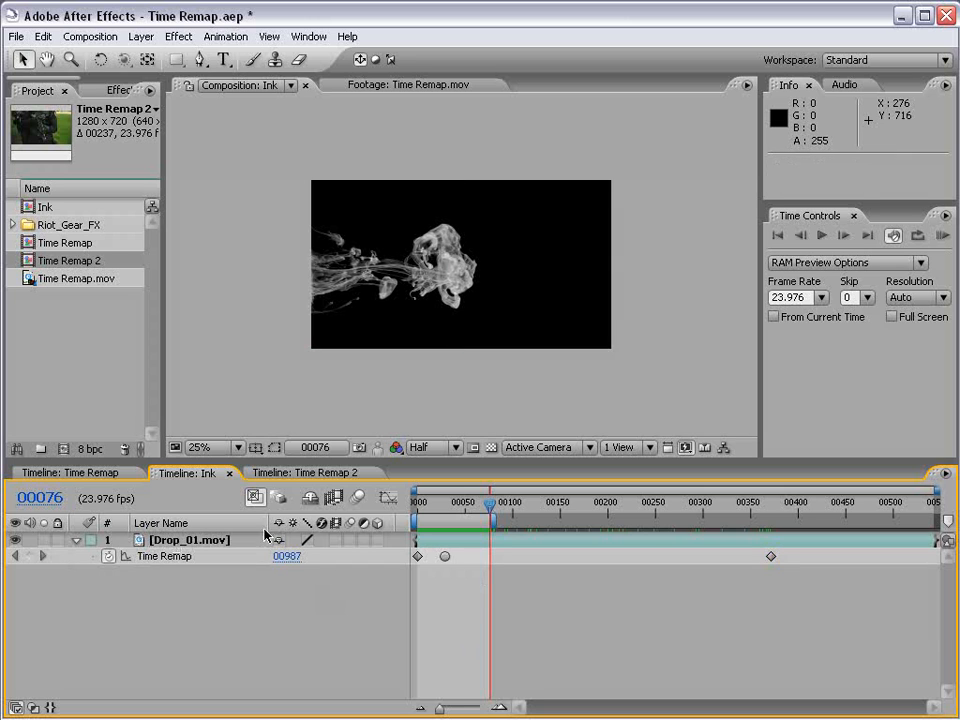
Step: Show the Time Remap curve in the Graph Editor and lengthen the frame 28 keyframe's handles to round the speed change
left_click(145, 557)
left_click(387, 497)
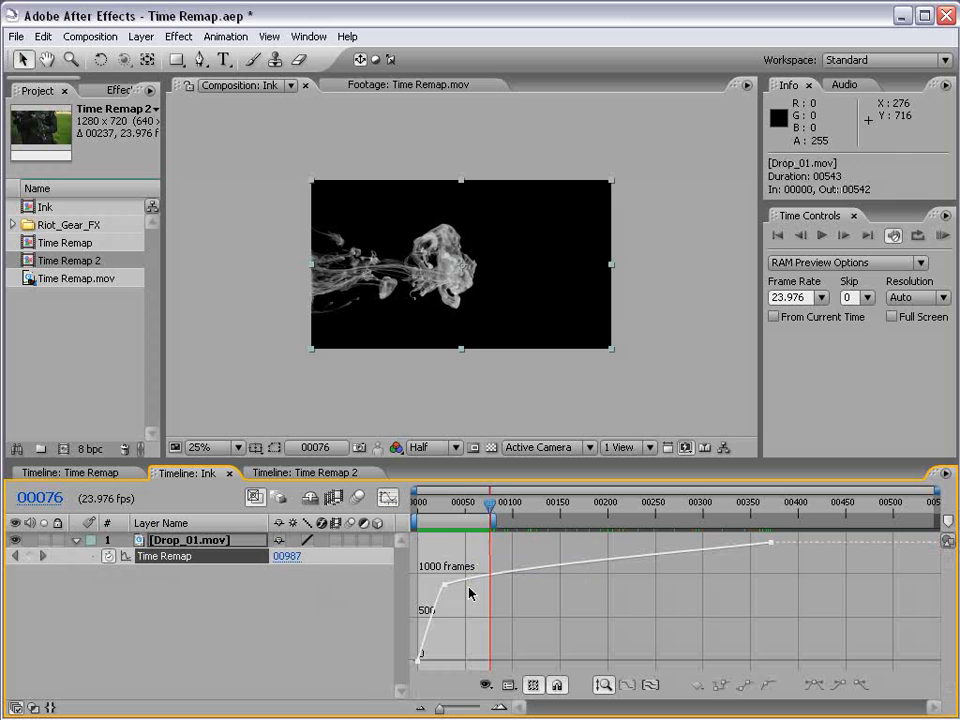
left_click(443, 503)
scroll(443, 505, "up", 5)
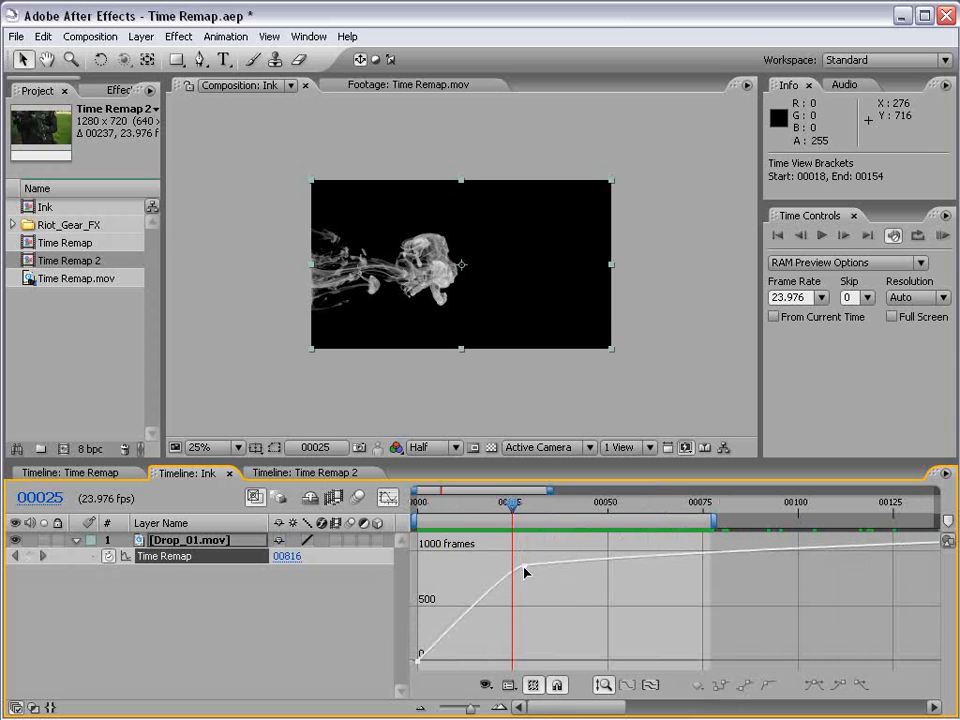
left_click(525, 567)
left_click_drag(506, 572, 476, 593)
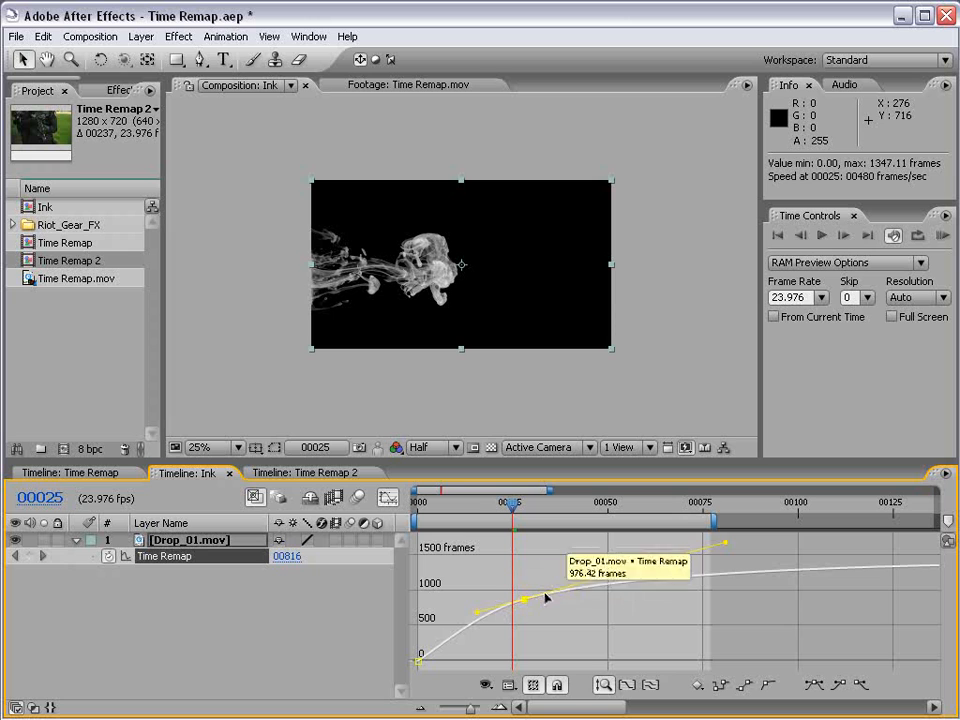
Step: Shorten the frame 28 keyframe's outgoing handle on the Time Remap curve and RAM preview the motion
key("space")
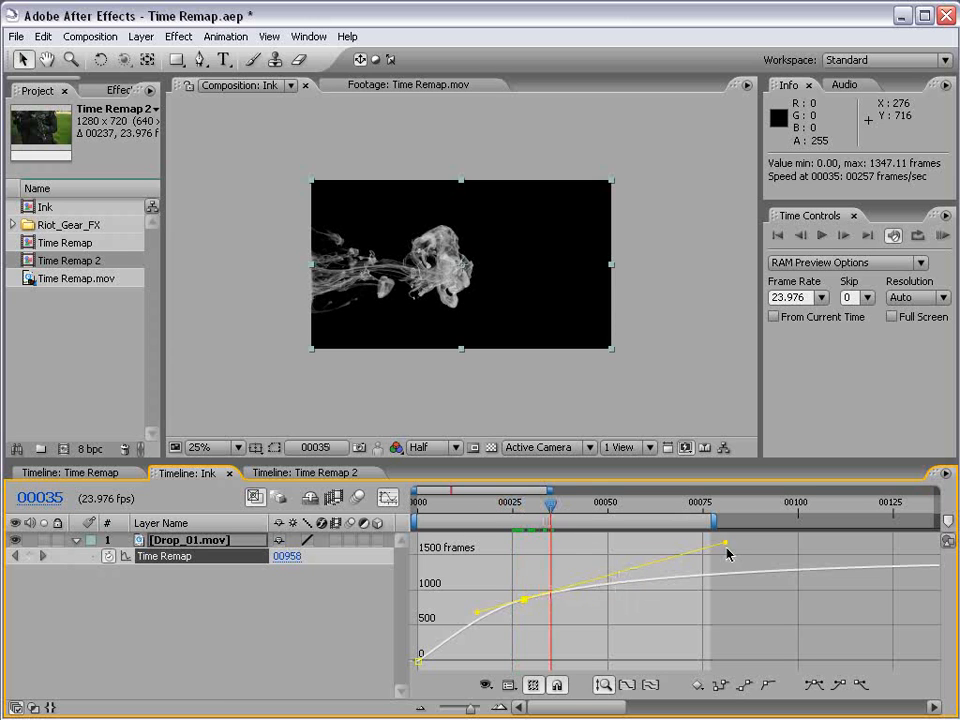
left_click_drag(725, 547, 649, 543)
key("KP_0")
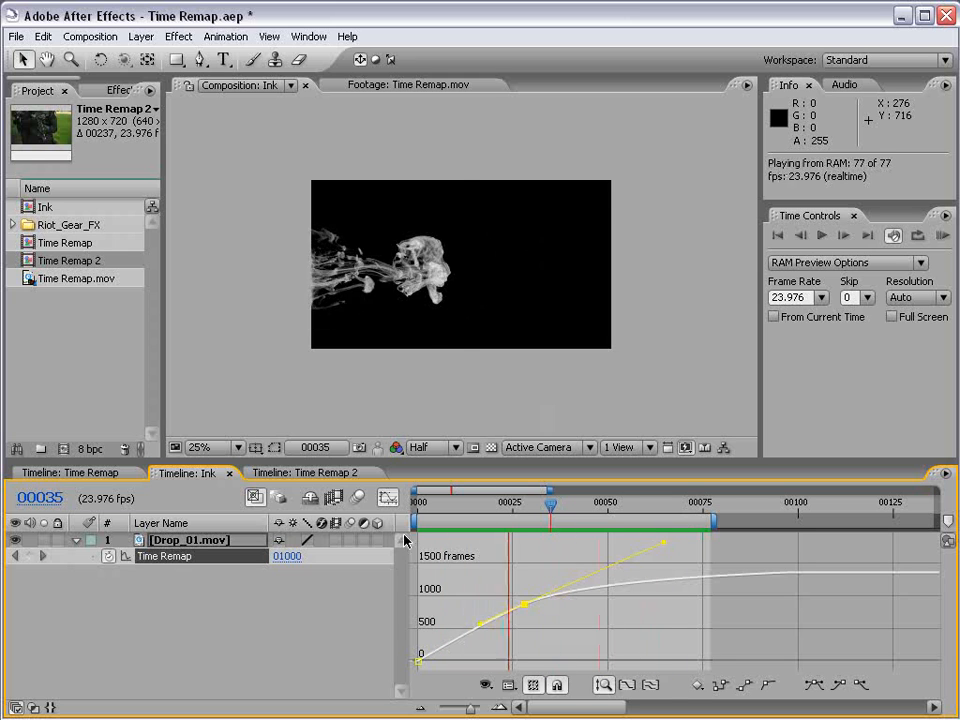
Step: Leave the Graph Editor, bring the playhead to frame 28, and delete the last Time Remap keyframe
left_click(388, 497)
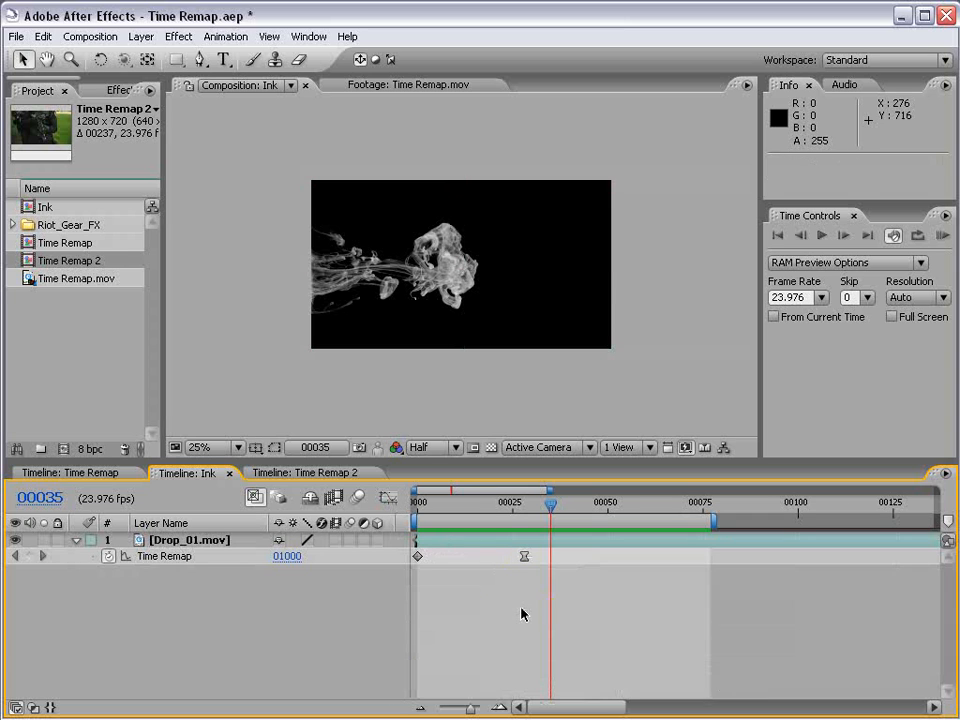
left_click_drag(450, 497, 524, 520)
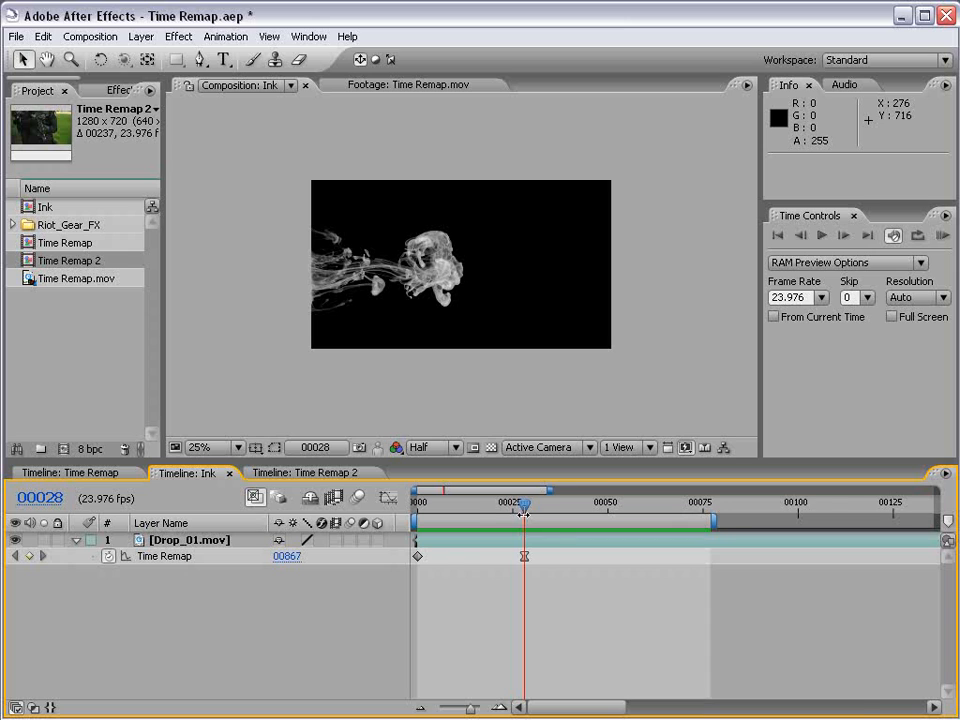
key("minus")
key("minus")
key("minus")
key("minus")
left_click(770, 556)
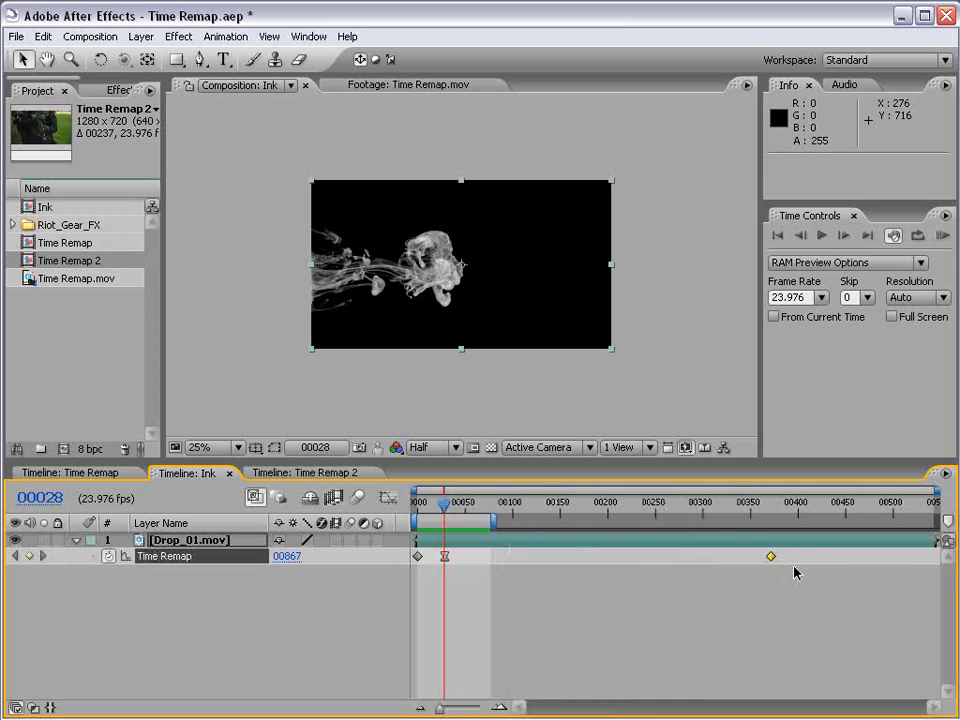
key("Delete")
Step: Flatten the frame 28 keyframe's incoming curve handle and extend it back to about frame 10, and RAM preview the ease
key("equal")
key("equal")
key("equal")
key("equal")
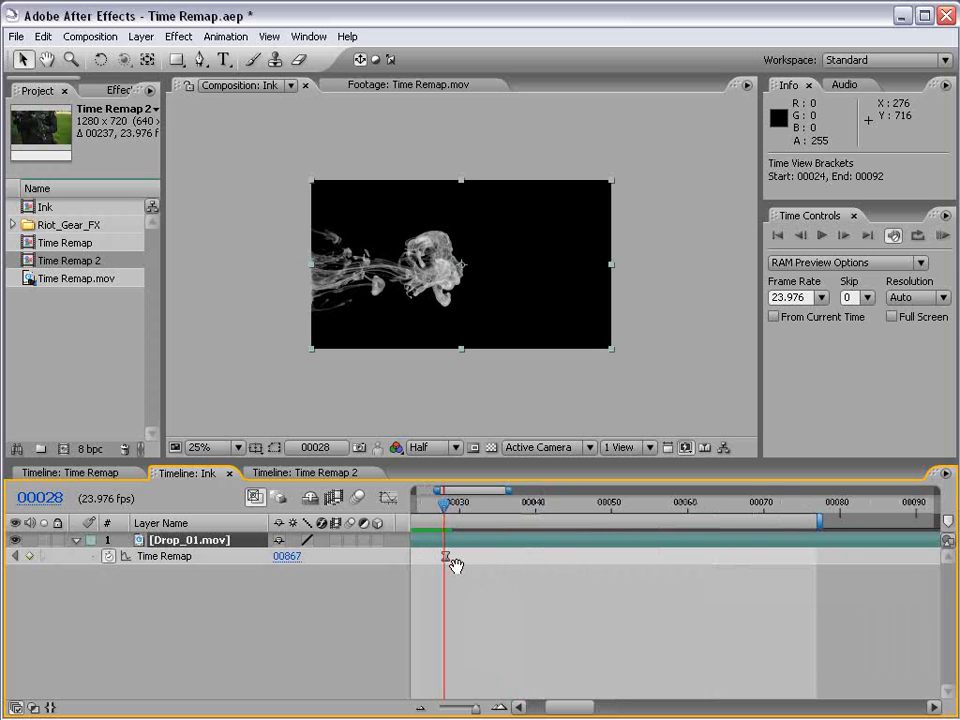
left_click_drag(498, 509, 628, 508)
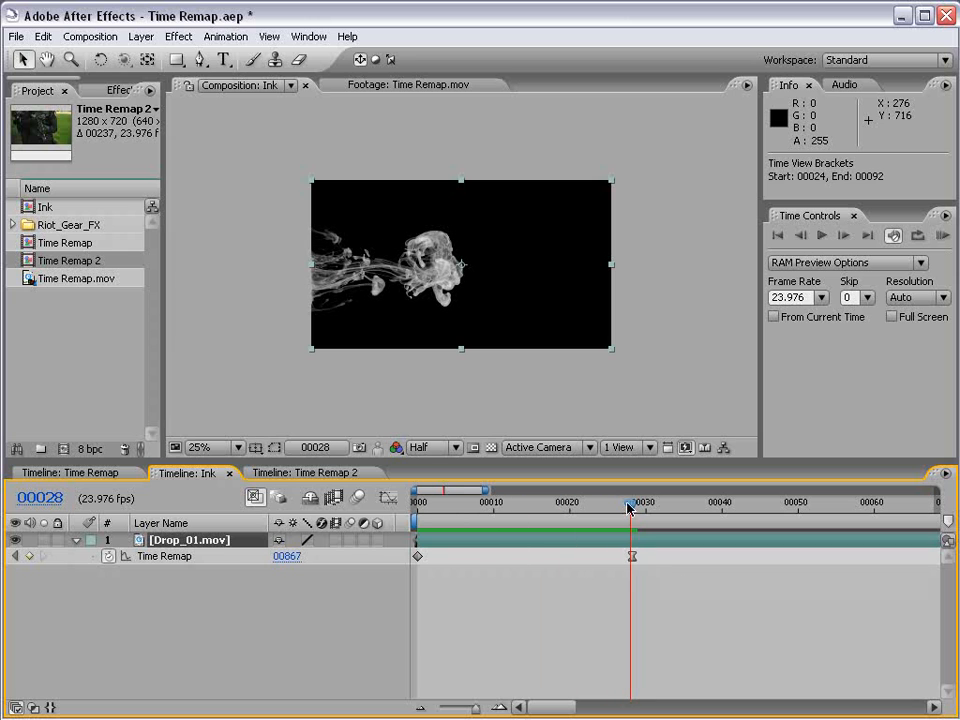
left_click(632, 556)
left_click(388, 497)
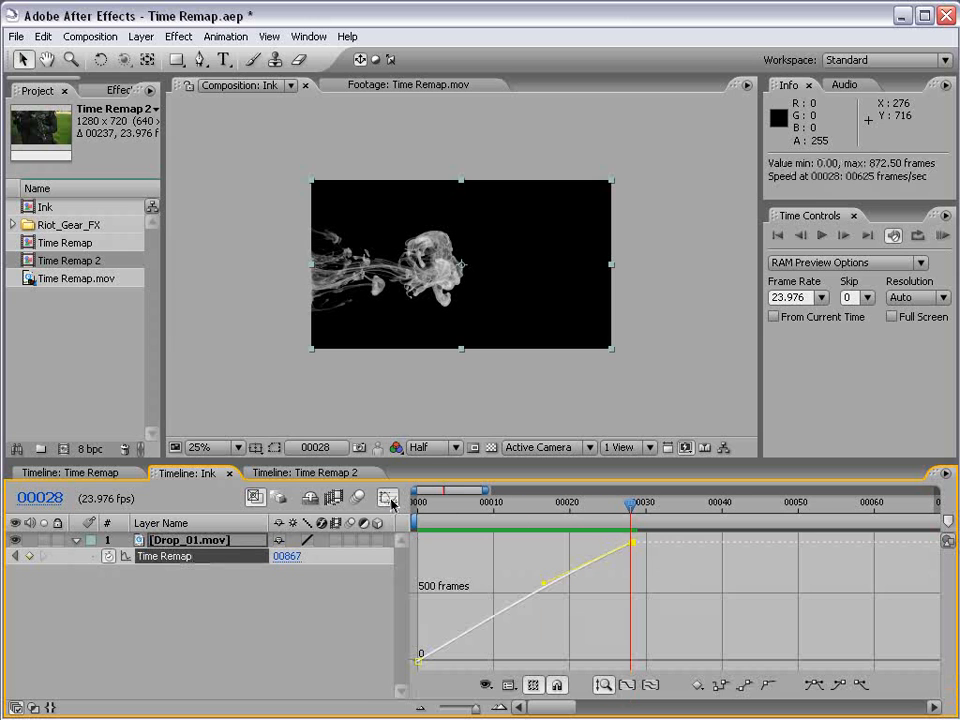
left_click(549, 584)
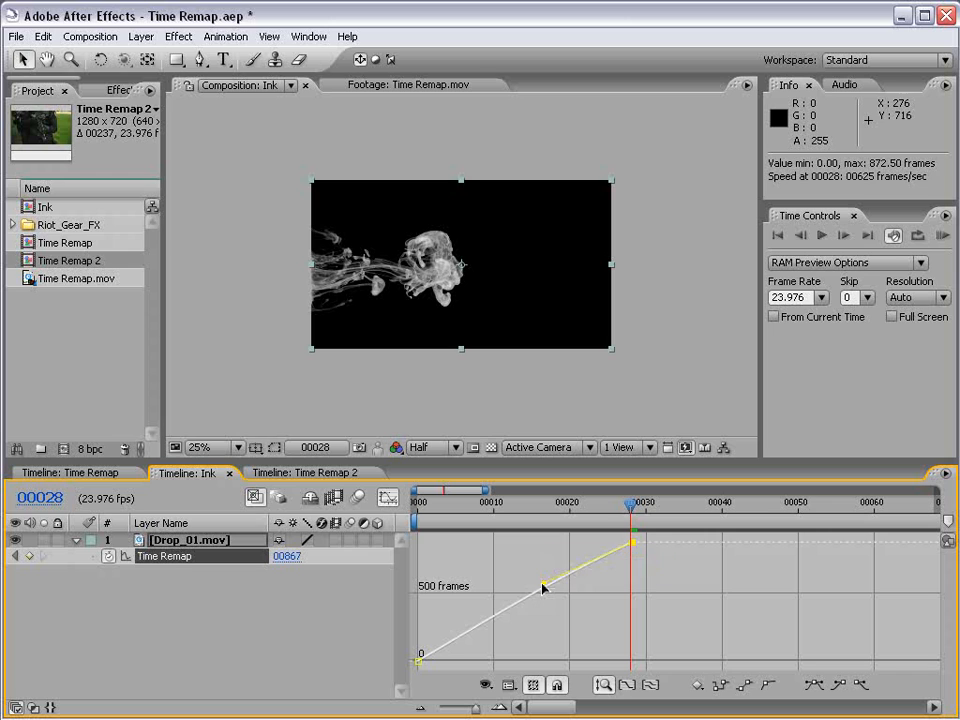
left_click_drag(541, 586, 490, 547)
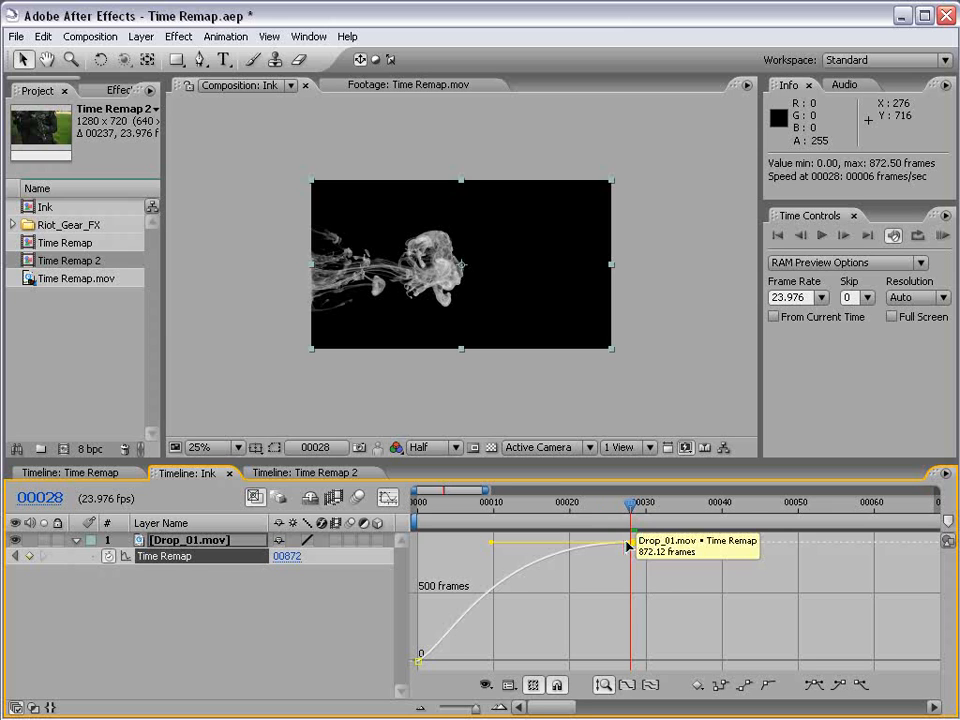
key("KP_0")
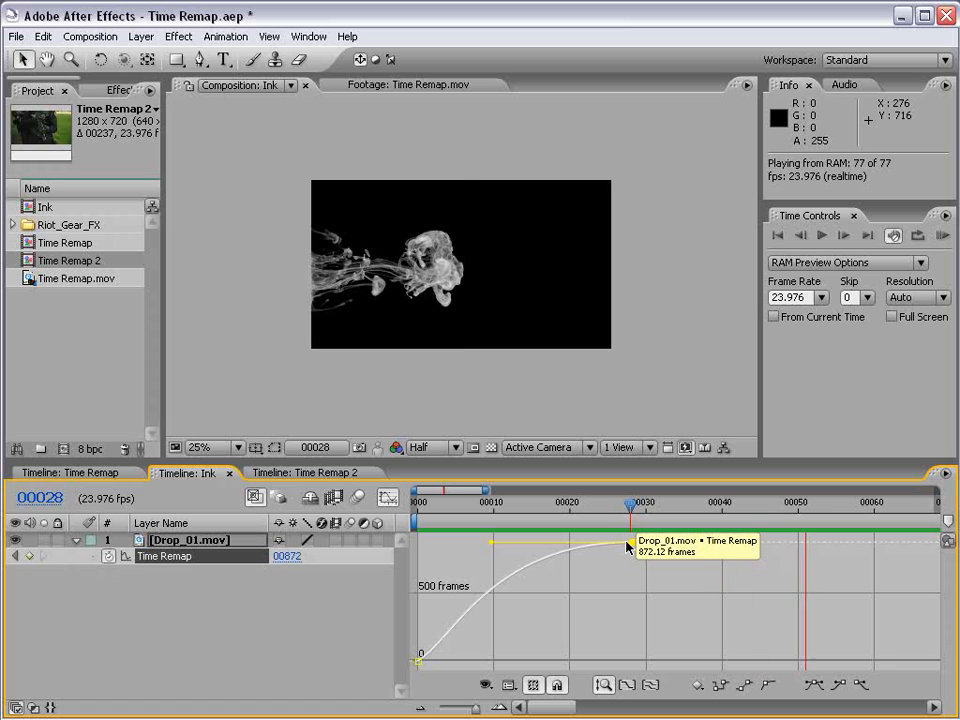
left_click(630, 543)
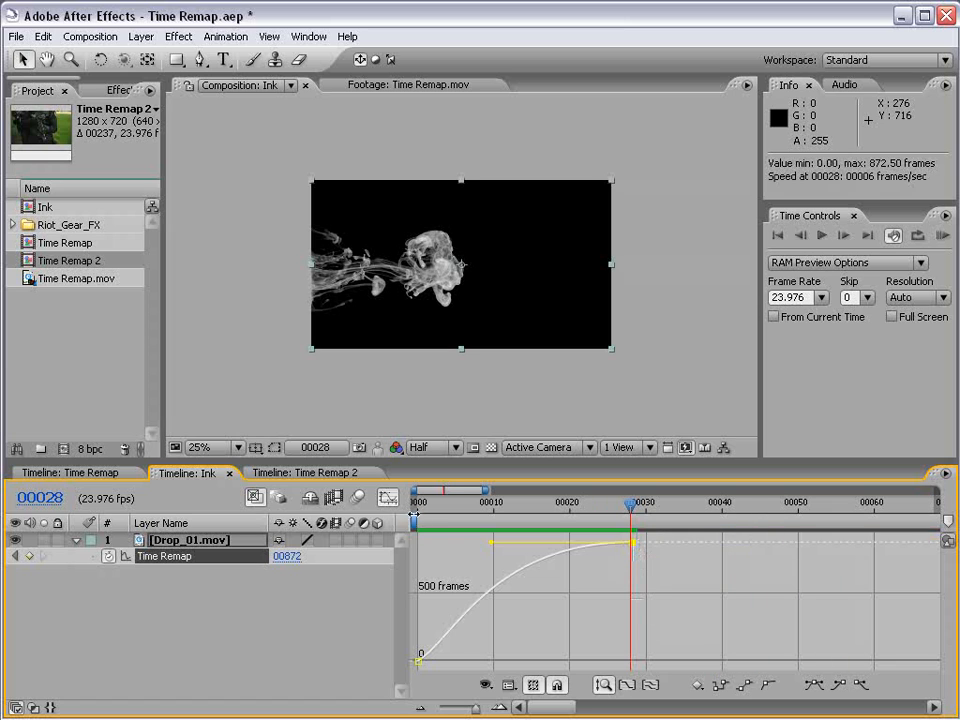
Step: Enable frame blending for the Ink composition and Frame Mix on the Drop_01.mov layer, and RAM preview the blended motion
left_click(389, 497)
left_click_drag(439, 505, 632, 509)
left_click(540, 541)
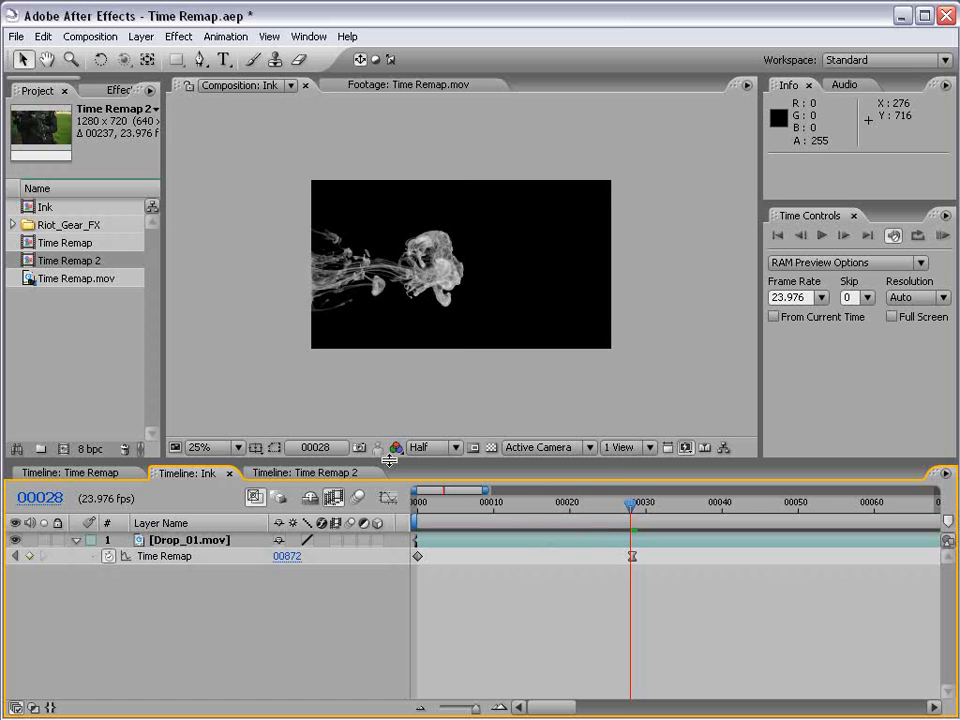
left_click(337, 541)
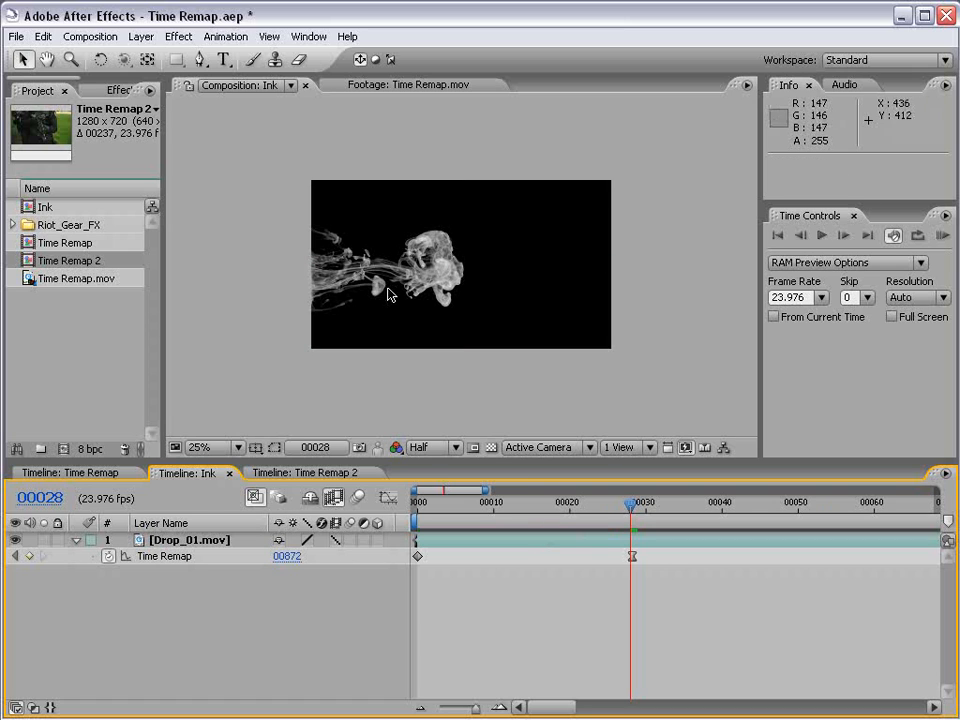
key("KP_0")
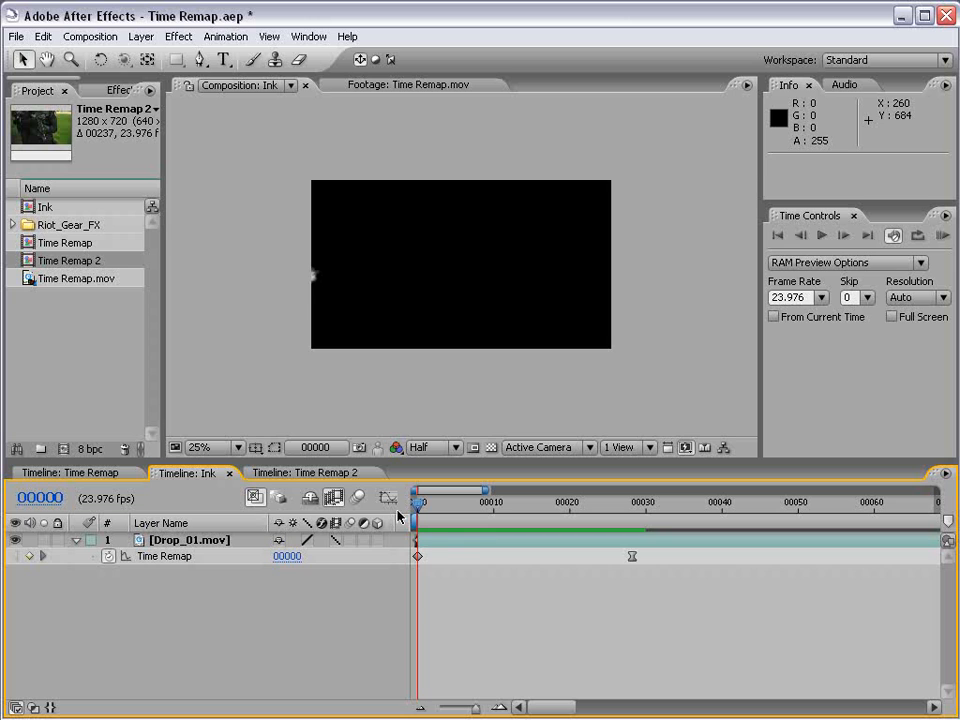
key("KP_0")
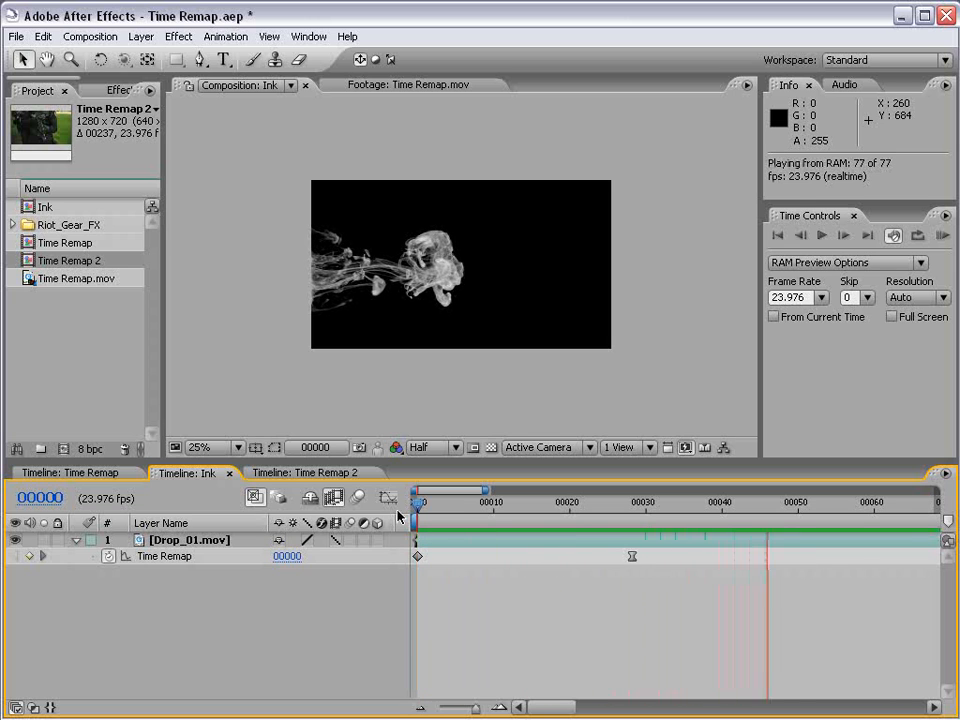
Step: Check the frames around the final Time Remap keyframe and move that keyframe from frame 28 to about frame 35
left_click_drag(620, 505, 856, 523)
left_click(660, 541)
left_click(630, 507)
left_click(648, 576)
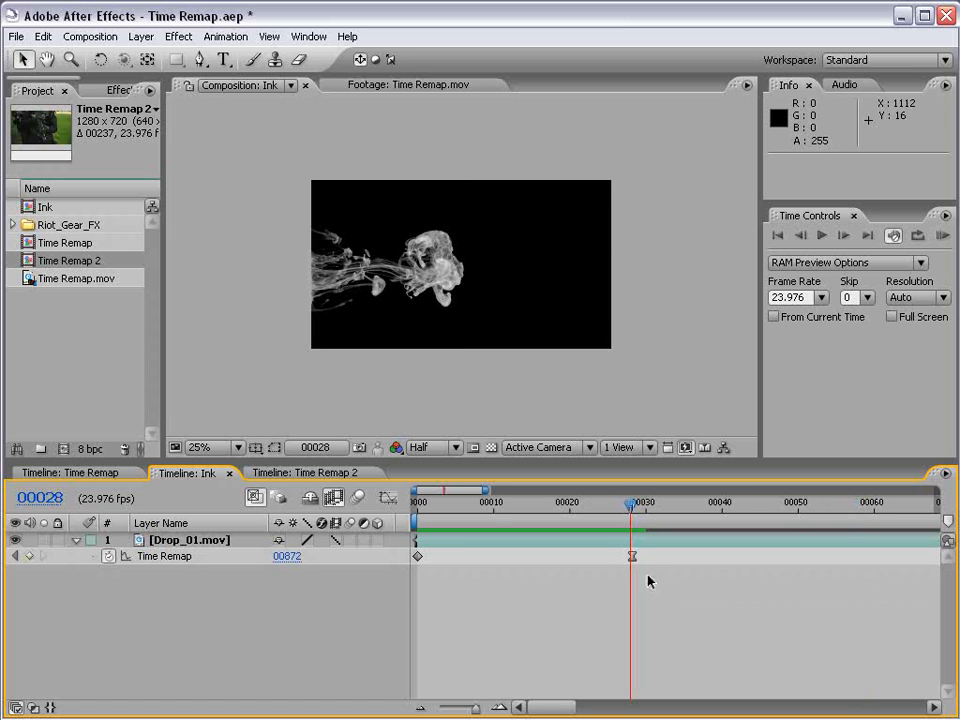
left_click_drag(633, 559, 684, 561)
Step: Return the playhead to frame 0, remove time remapping from the Drop_01.mov layer, and show the whole composition in the timeline
left_click_drag(640, 510, 416, 525)
left_click(523, 602)
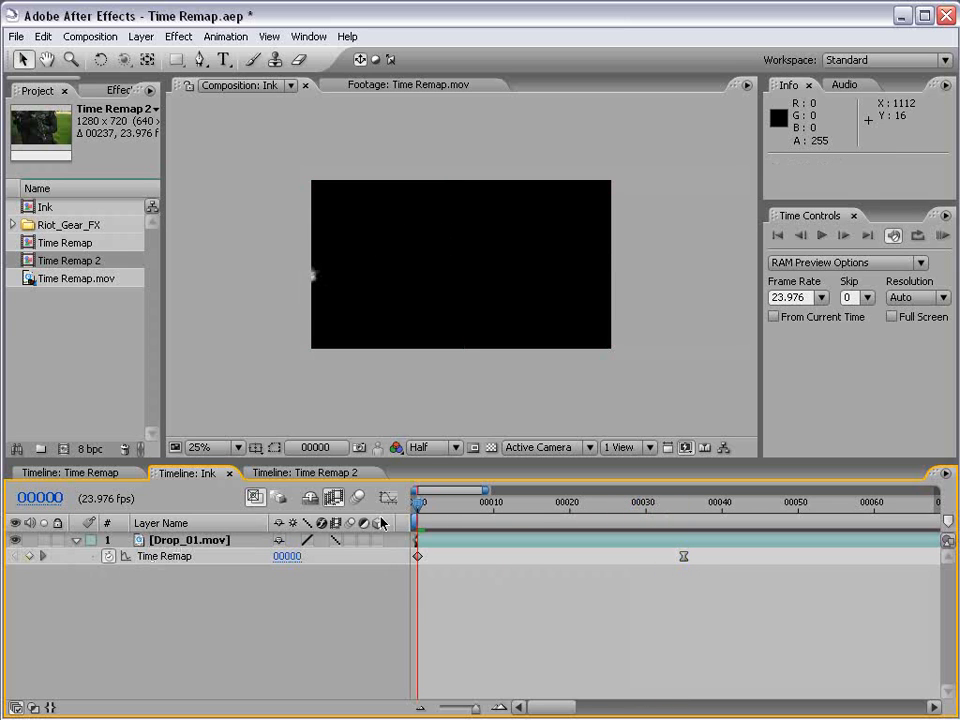
left_click(34, 298)
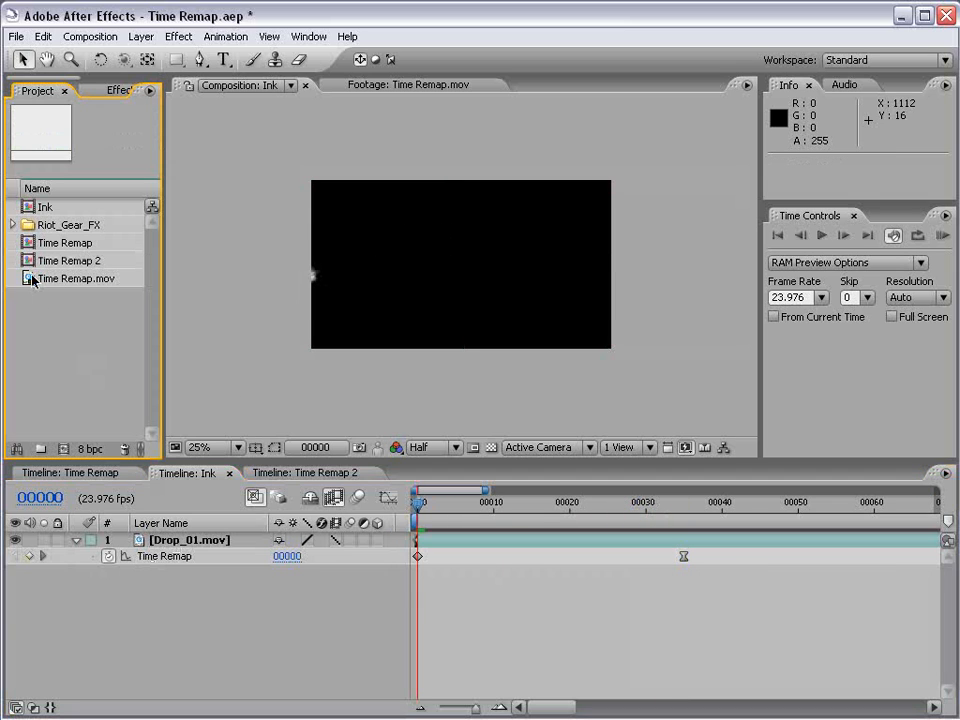
left_click(457, 543)
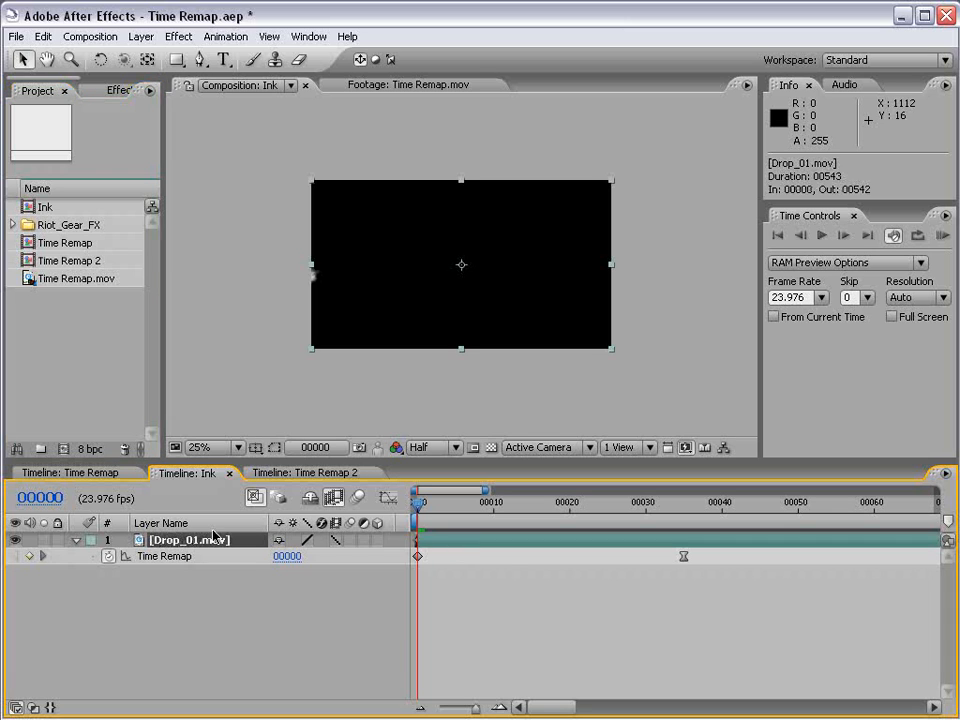
left_click(109, 556)
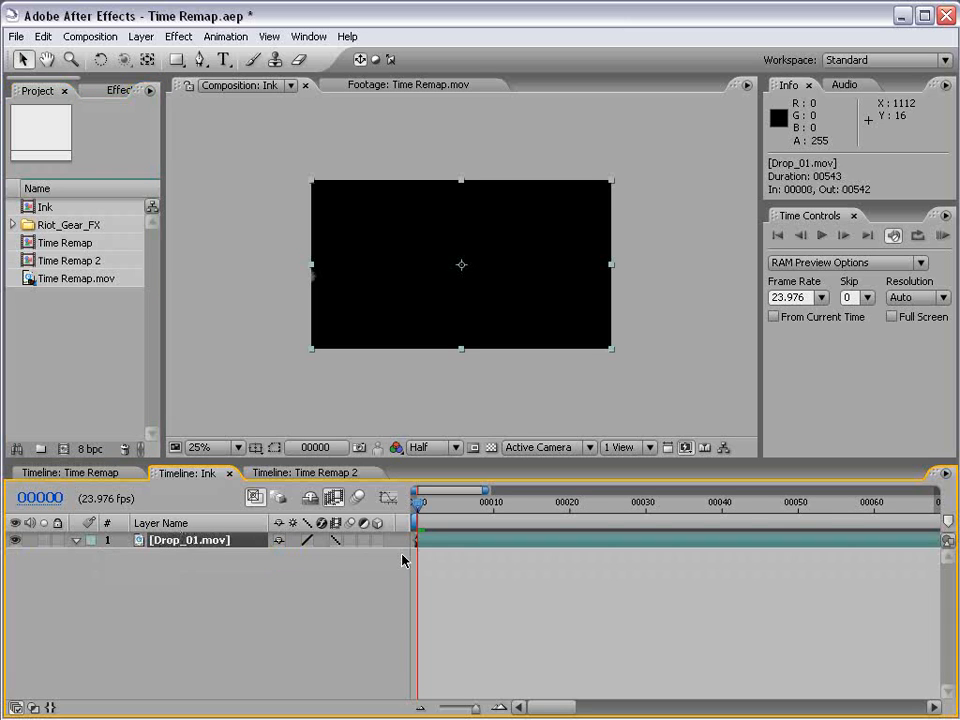
key("semicolon")
left_click(446, 580)
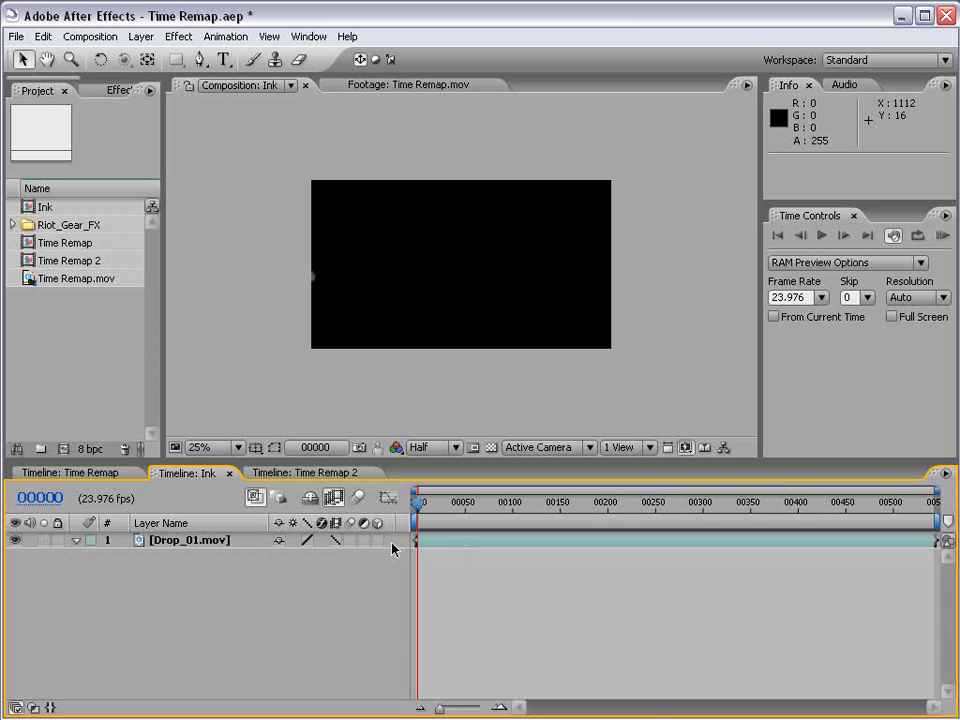
Step: Start a Time Stretch on the Drop_01.mov layer, trying a 200% stretch factor and a new duration of 50 frames
right_click(441, 546)
mouse_move(462, 620)
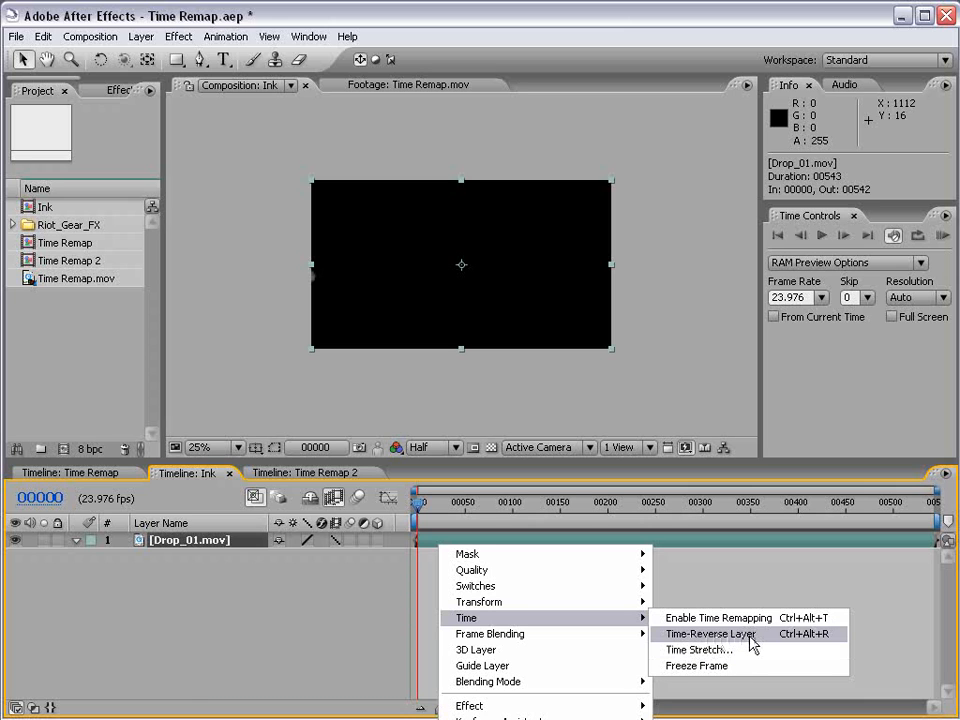
left_click(697, 650)
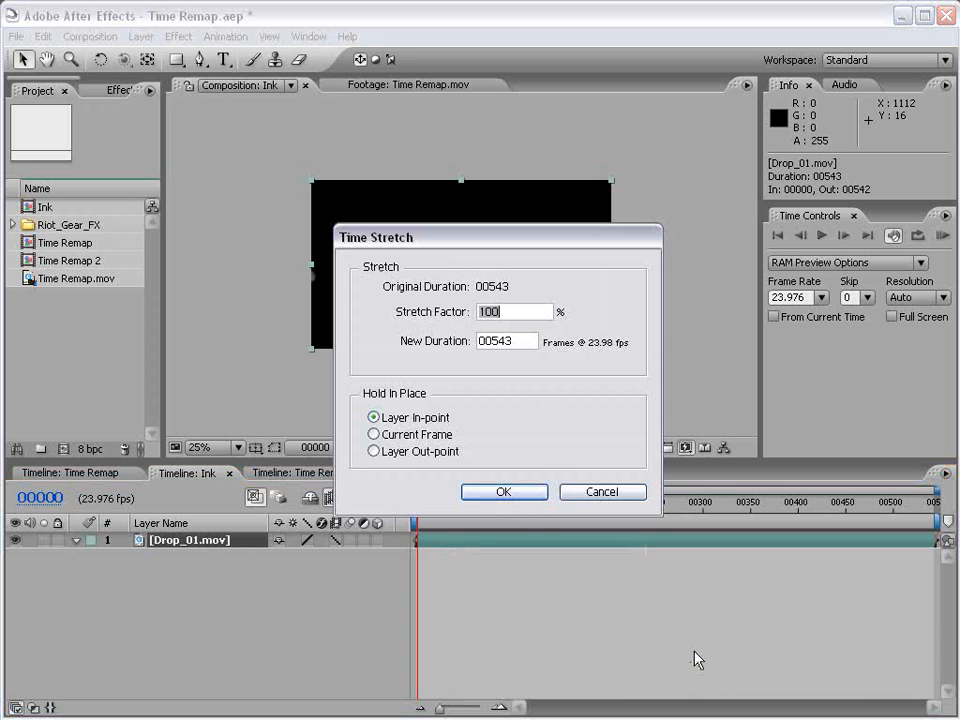
left_click_drag(474, 249, 545, 229)
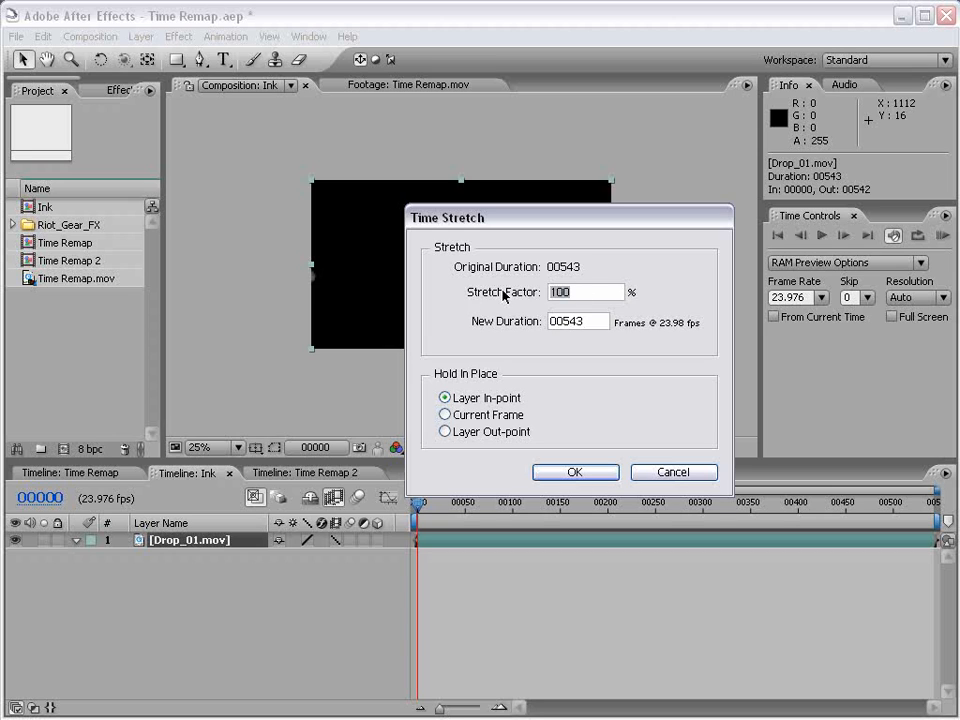
type("200")
key("Tab")
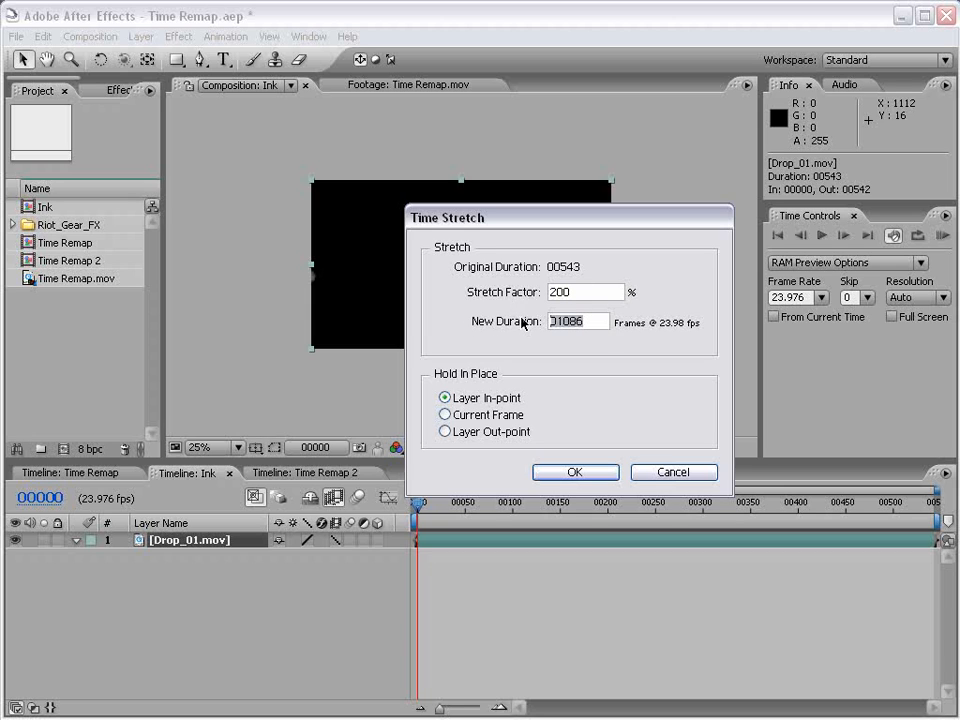
type("50")
Step: Set the Drop_01.mov layer's stretch factor to 10% and apply it
left_click_drag(619, 292, 527, 290)
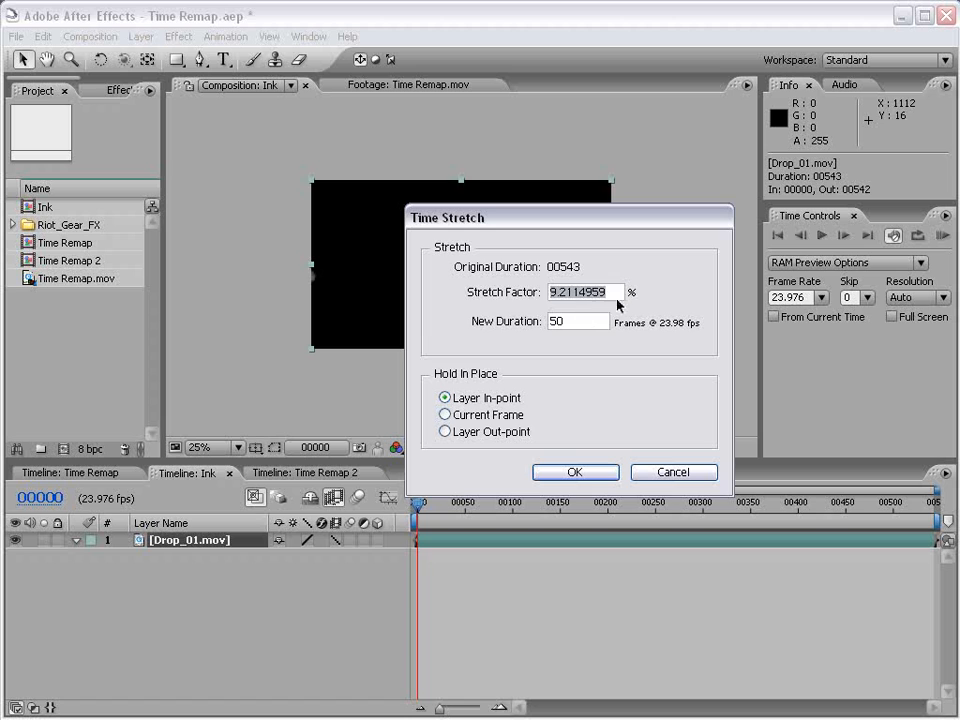
type("1")
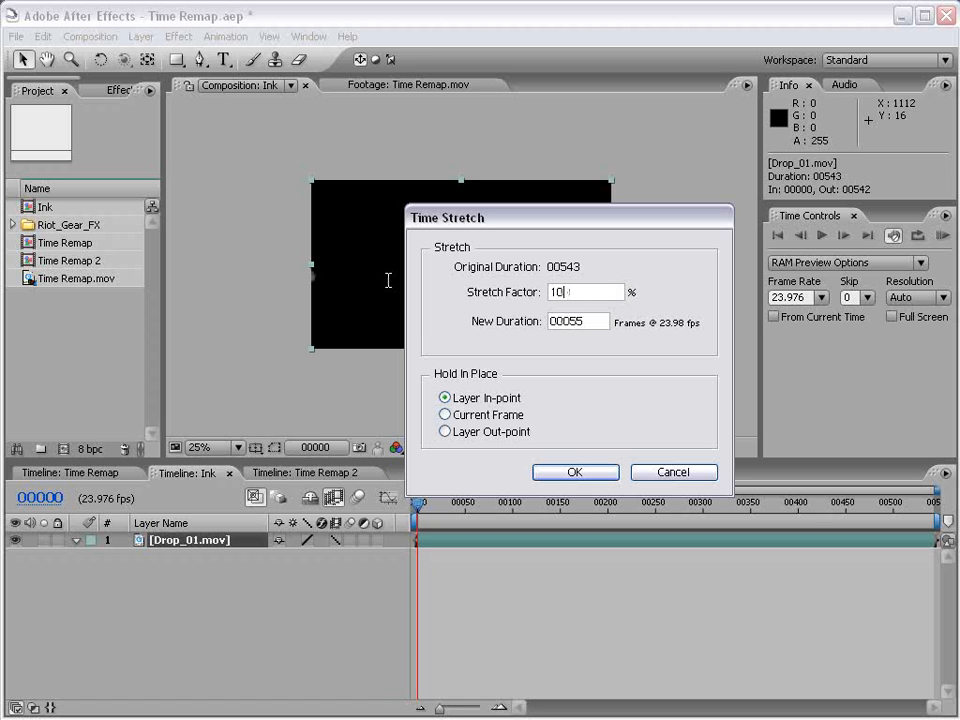
type("0")
left_click(591, 471)
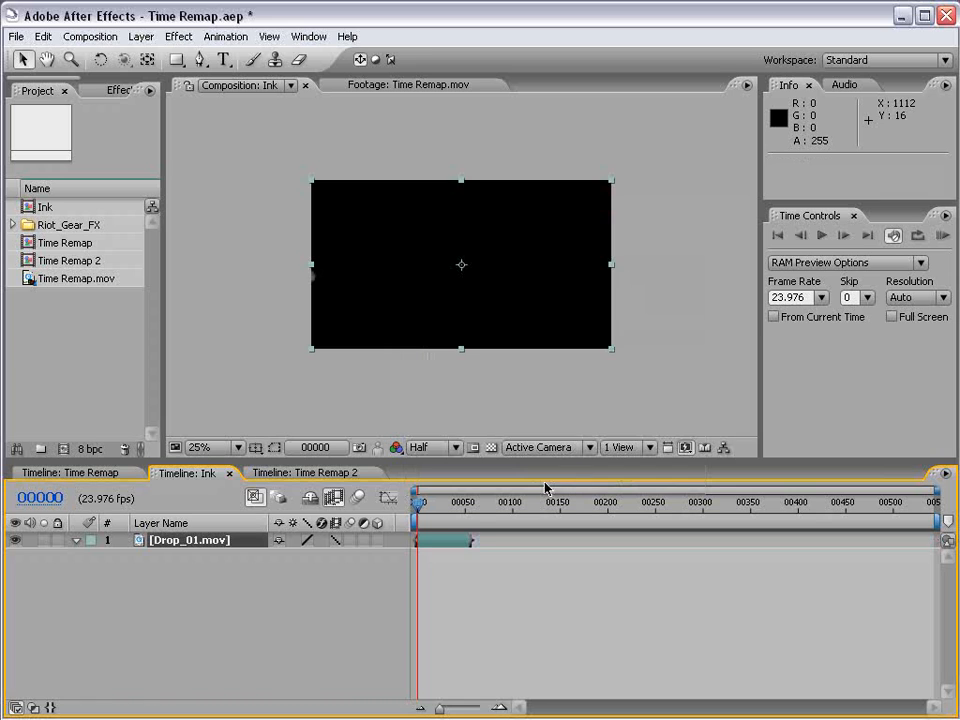
Step: Check the stretched footage up to frame 49, turn off frame blending on Drop_01.mov, and RAM preview it
key("Page_Down")
left_click_drag(432, 508, 464, 507)
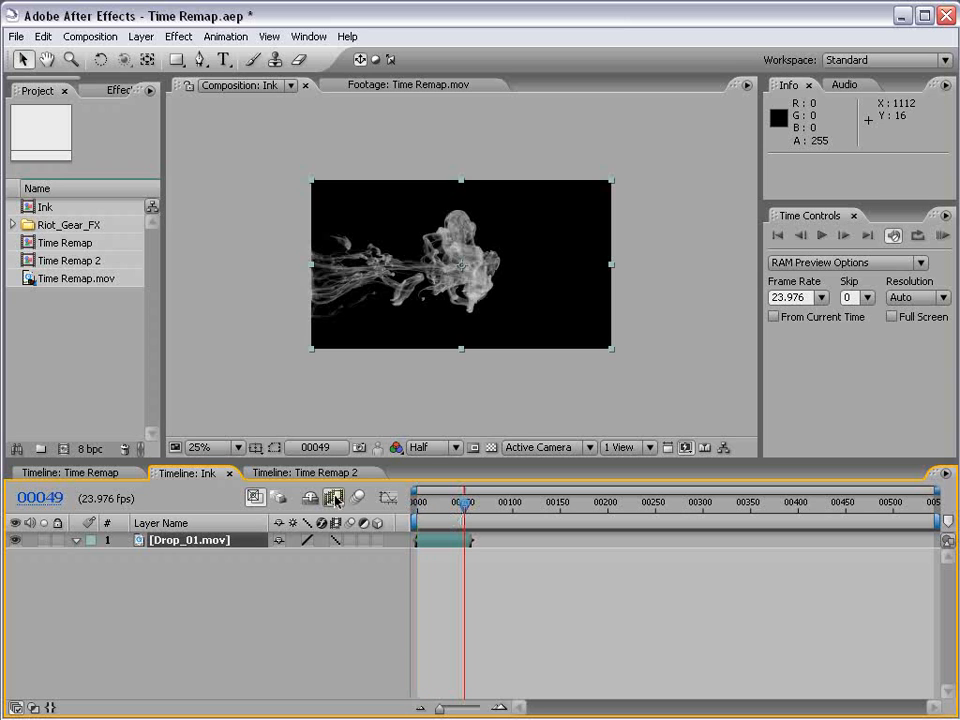
left_click(335, 540)
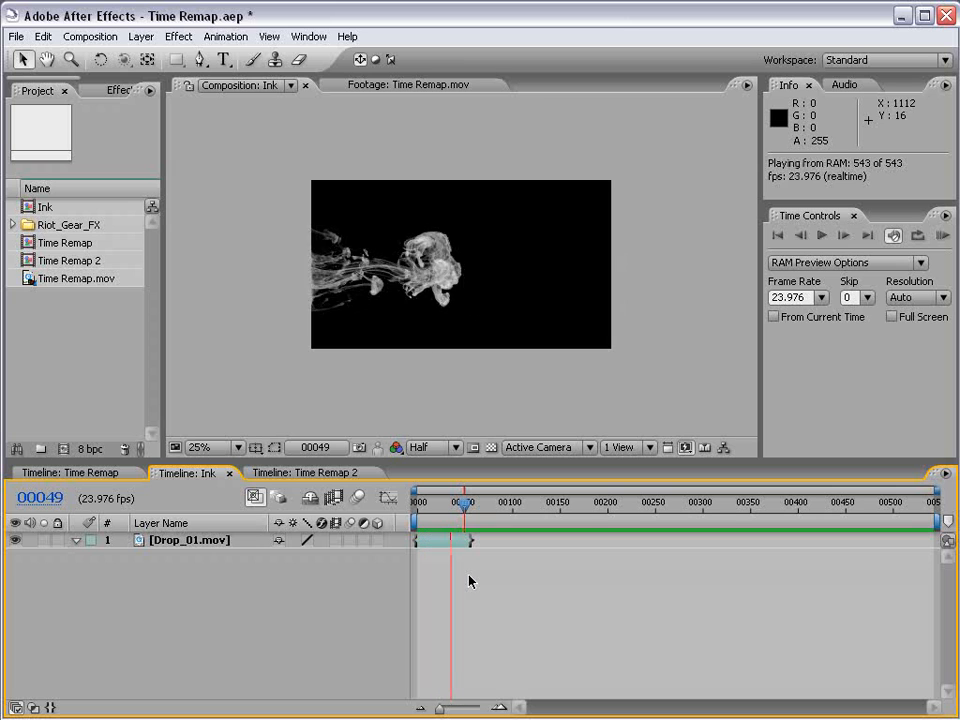
Step: Restore the Drop_01.mov layer's Time Stretch factor to 100%
left_click(443, 545)
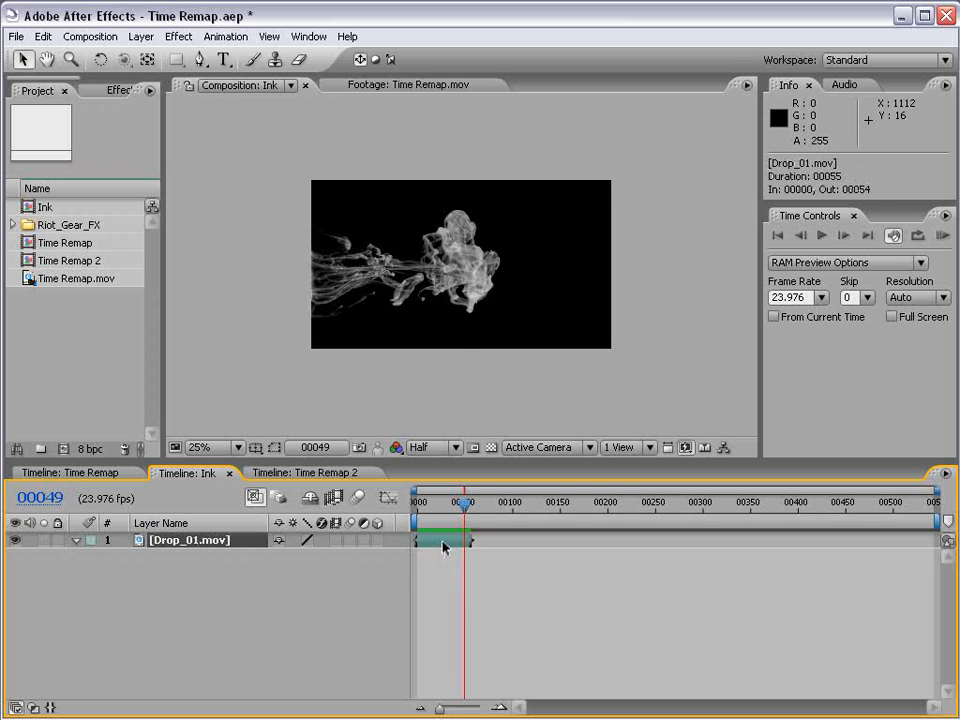
right_click(441, 541)
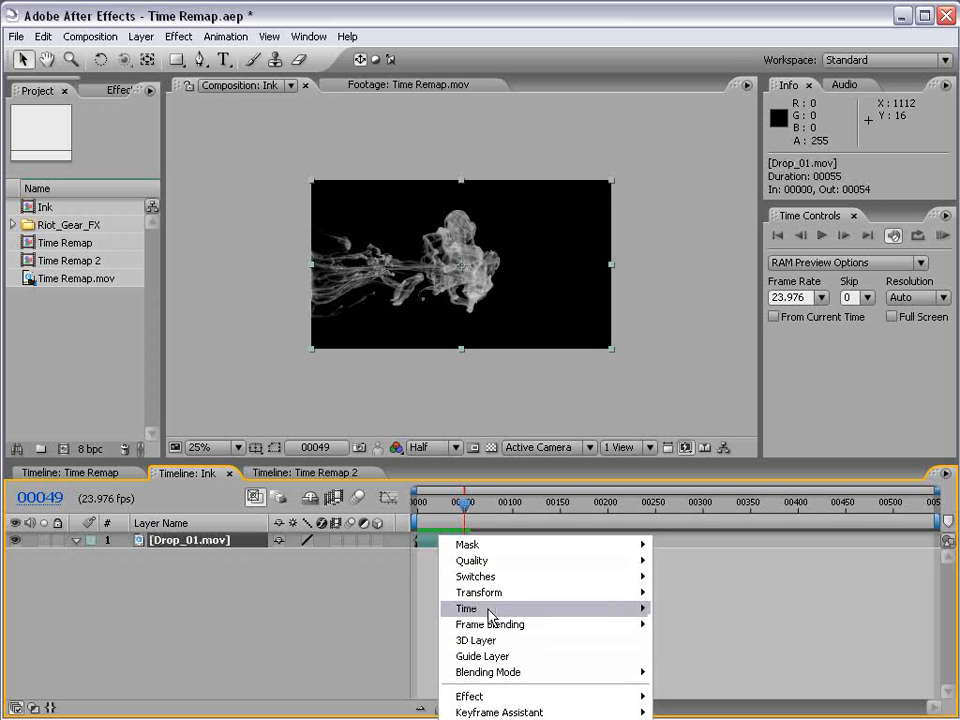
mouse_move(510, 617)
left_click(692, 640)
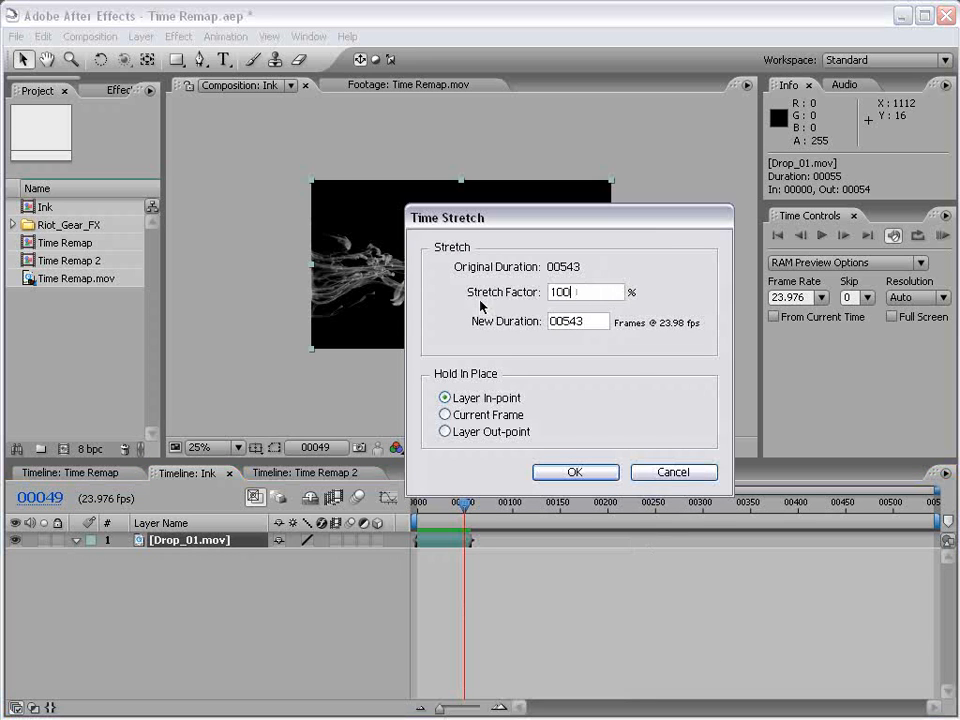
left_click(585, 476)
Step: At frame 410, apply the Timewarp effect to the Drop_01.mov layer and widen the Effect Controls to show its settings
left_click_drag(505, 505, 808, 530)
left_click(525, 288)
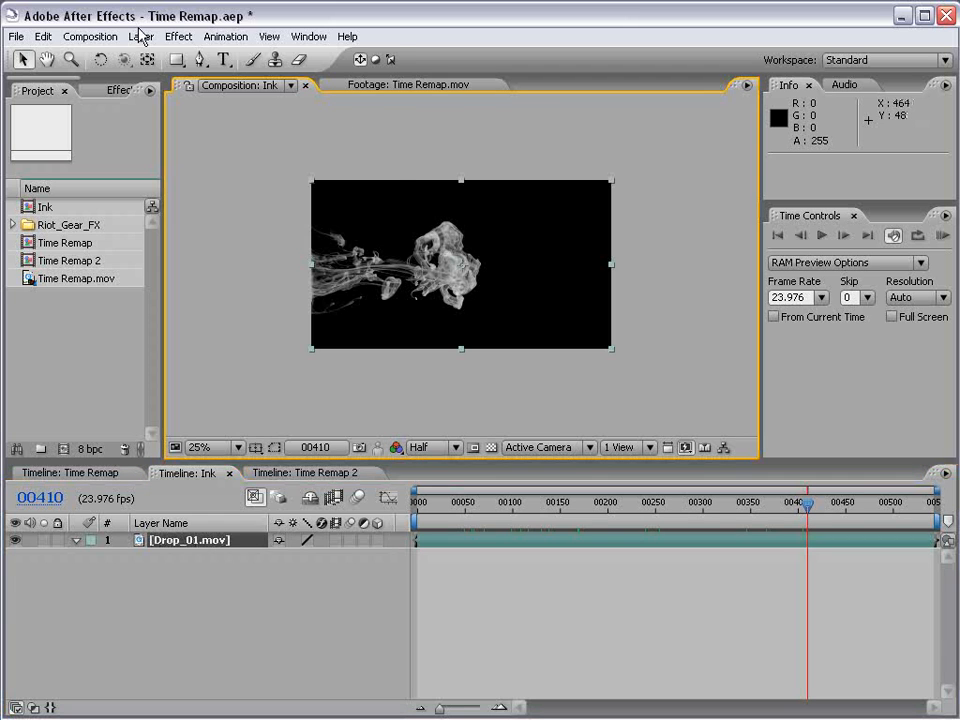
left_click(180, 36)
mouse_move(213, 549)
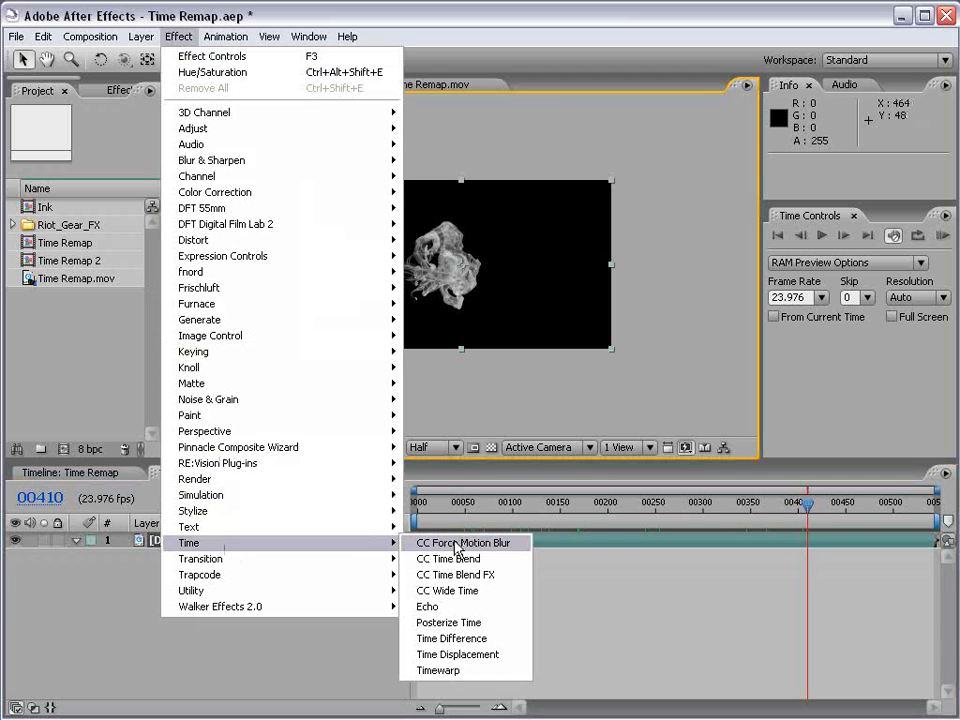
left_click(463, 672)
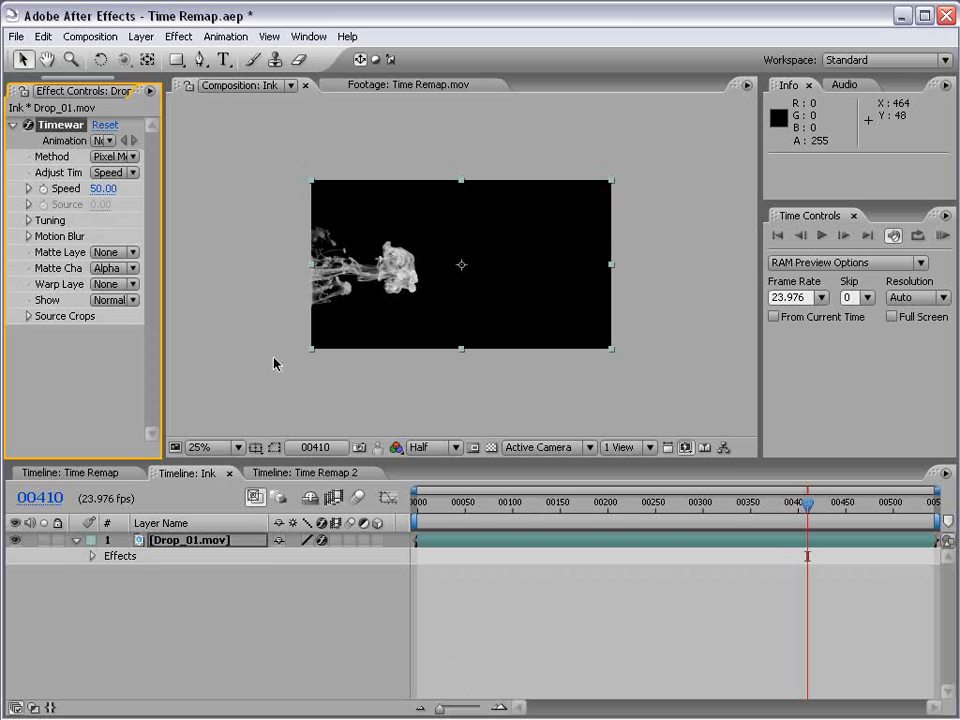
left_click_drag(165, 306, 295, 306)
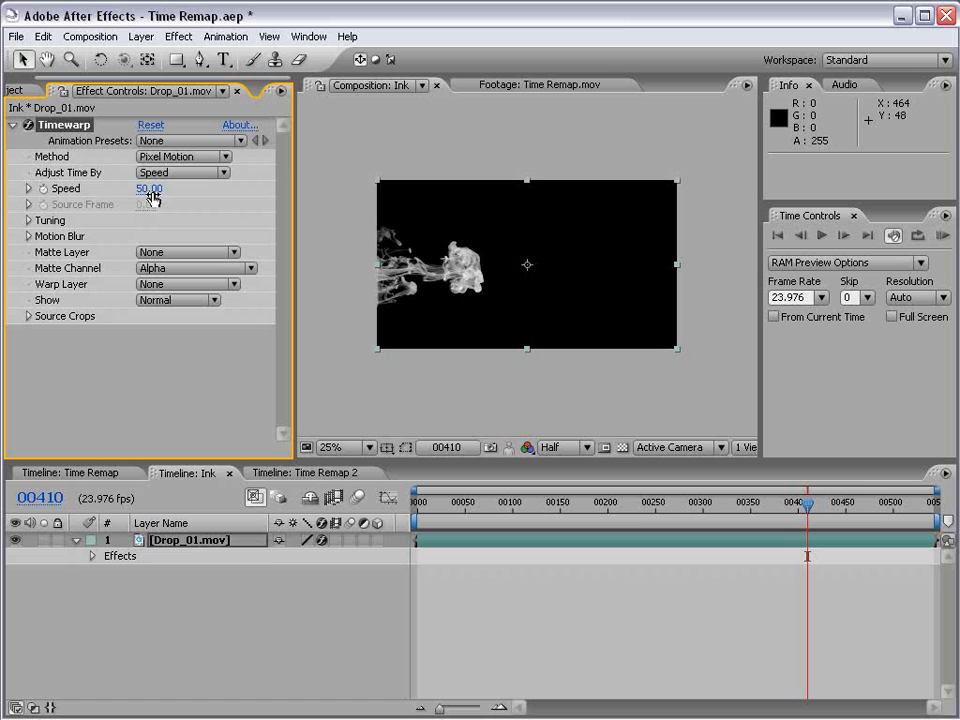
Step: Examine the Timewarp Pixel Motion result up close, frame by frame from frame 89 to 92
left_click_drag(808, 503, 501, 500)
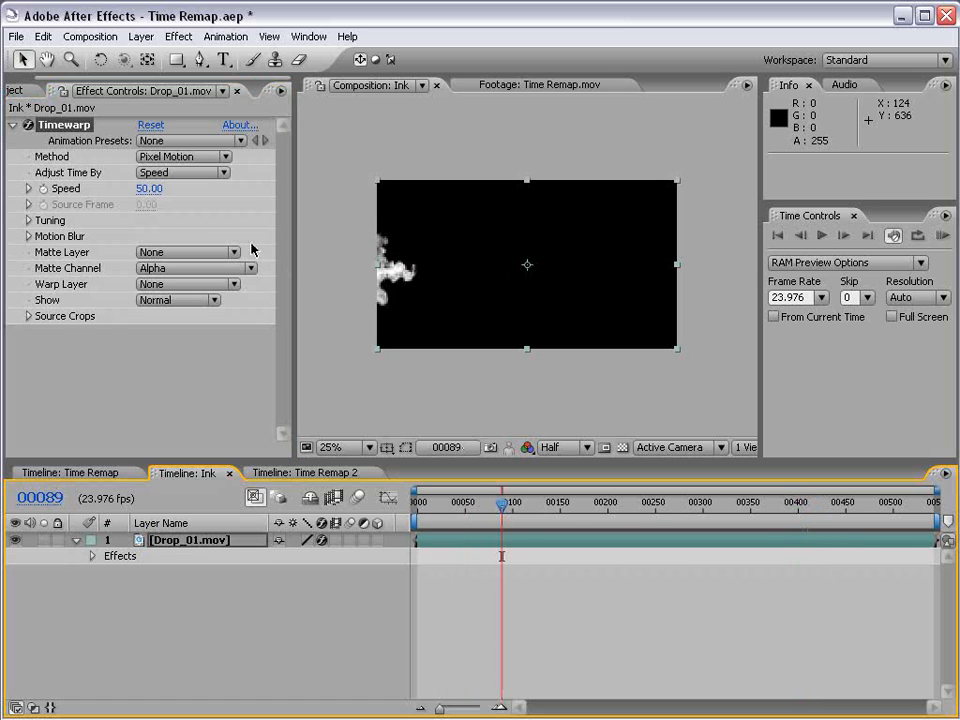
left_click(175, 158)
left_click(183, 157)
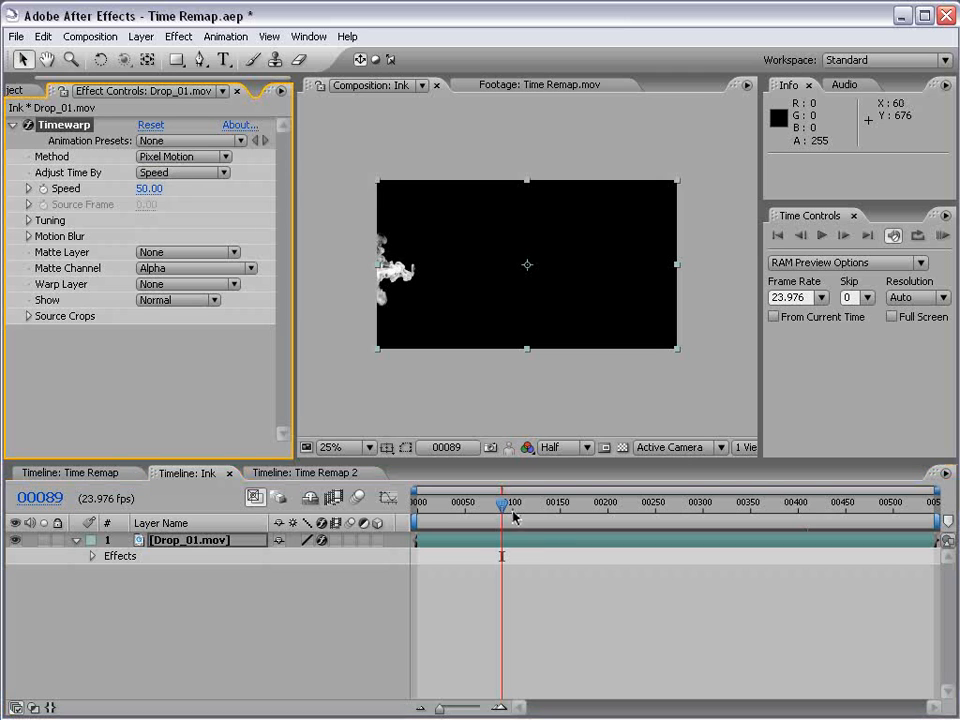
scroll(447, 336, "up", 1)
key("space")
left_click_drag(360, 313, 492, 313)
key("Page_Down")
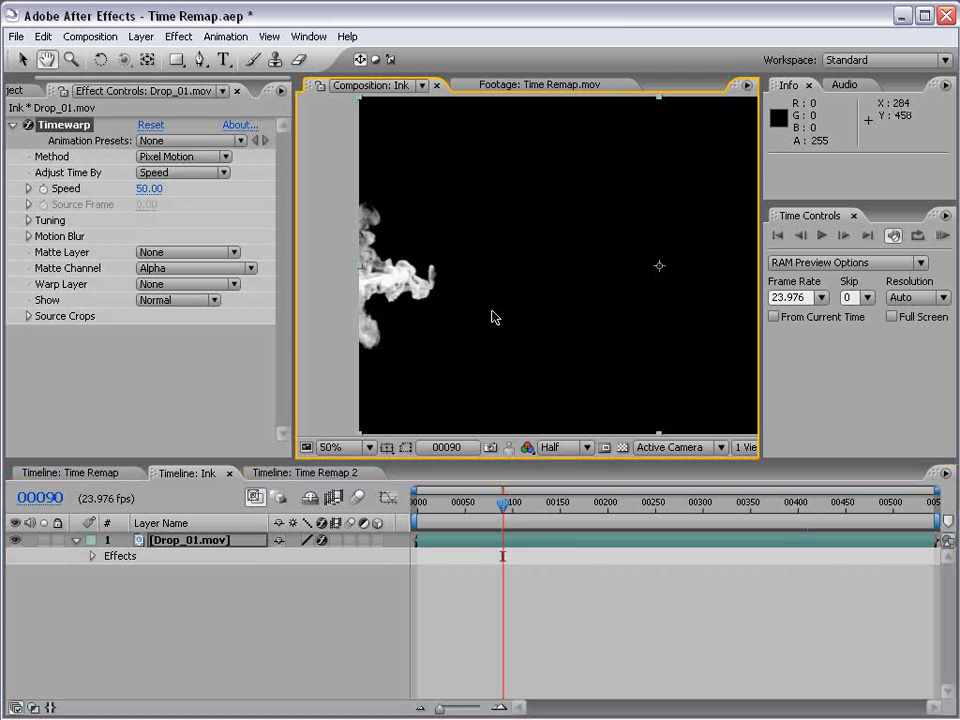
key("Page_Down")
key("Page_Down")
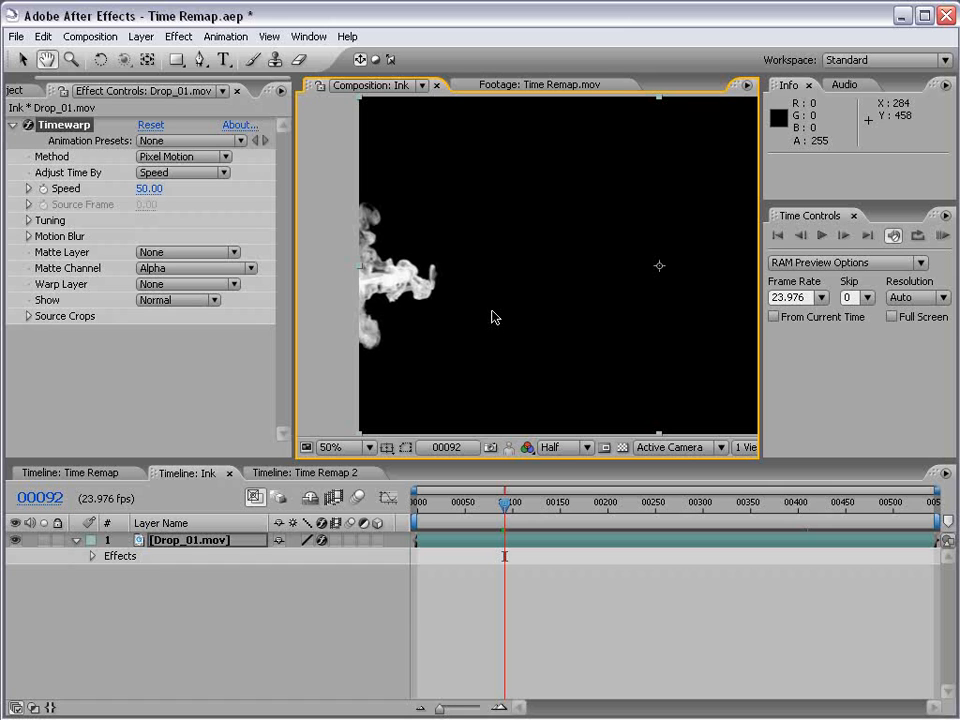
scroll(492, 317, "down", 1)
Step: Slide the Drop_01.mov layer back 180 frames so it ends at frame 362, and set the Timewarp Speed to 100
left_click(516, 503)
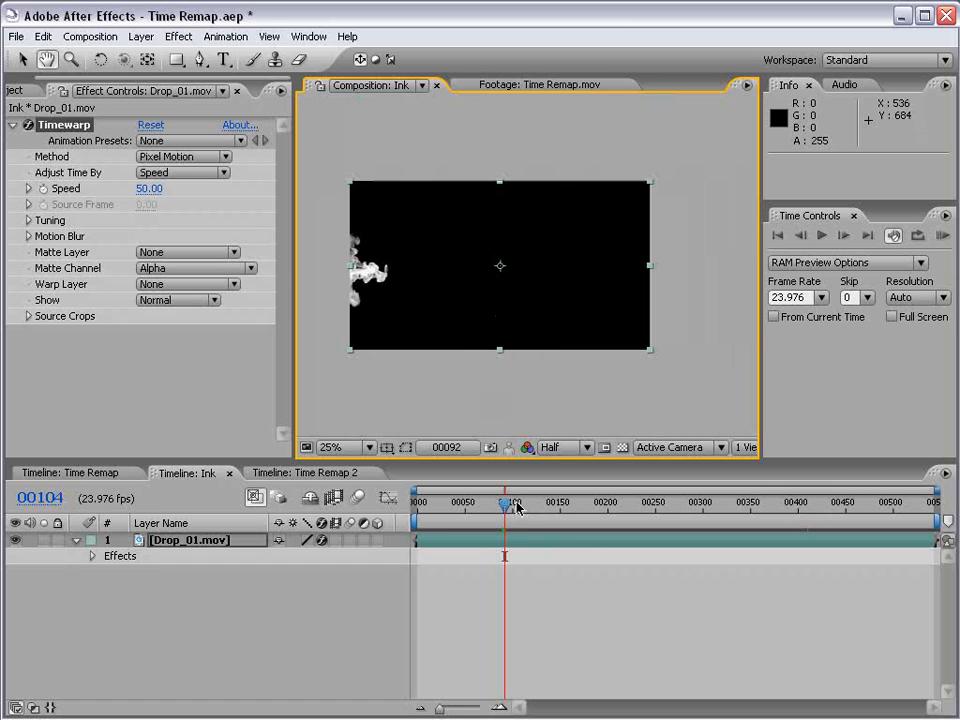
left_click_drag(557, 507, 757, 504)
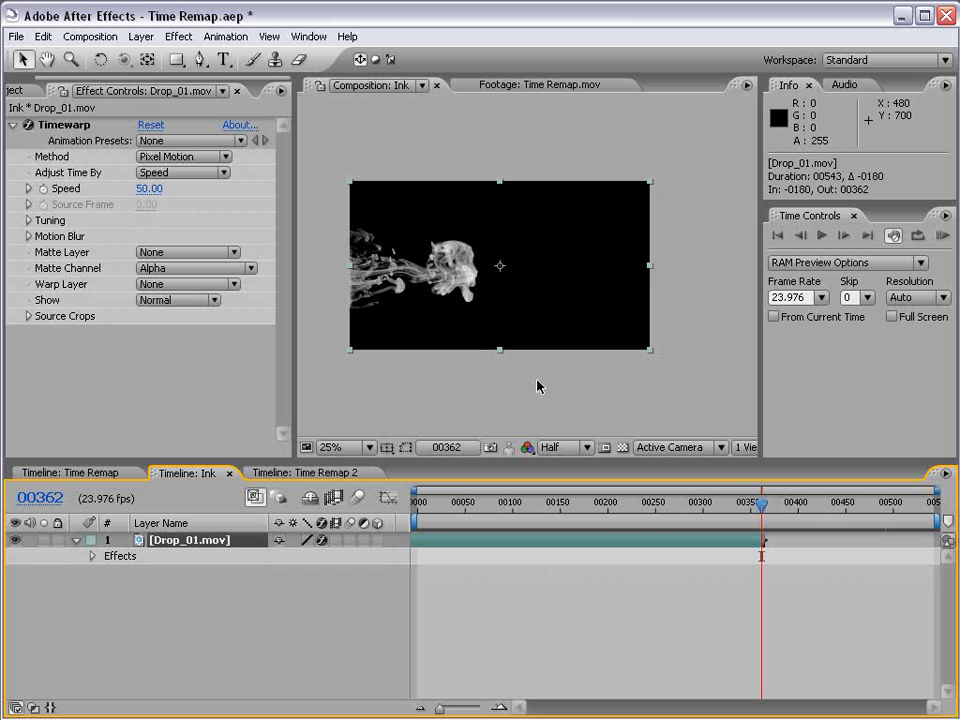
left_click(149, 189)
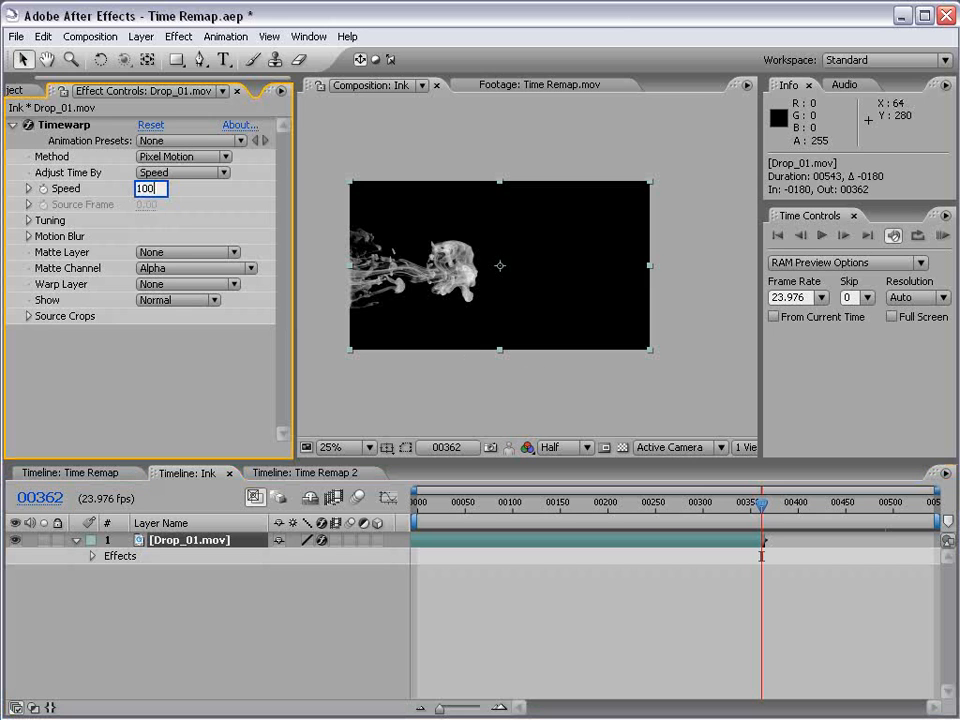
type("100")
key("Return")
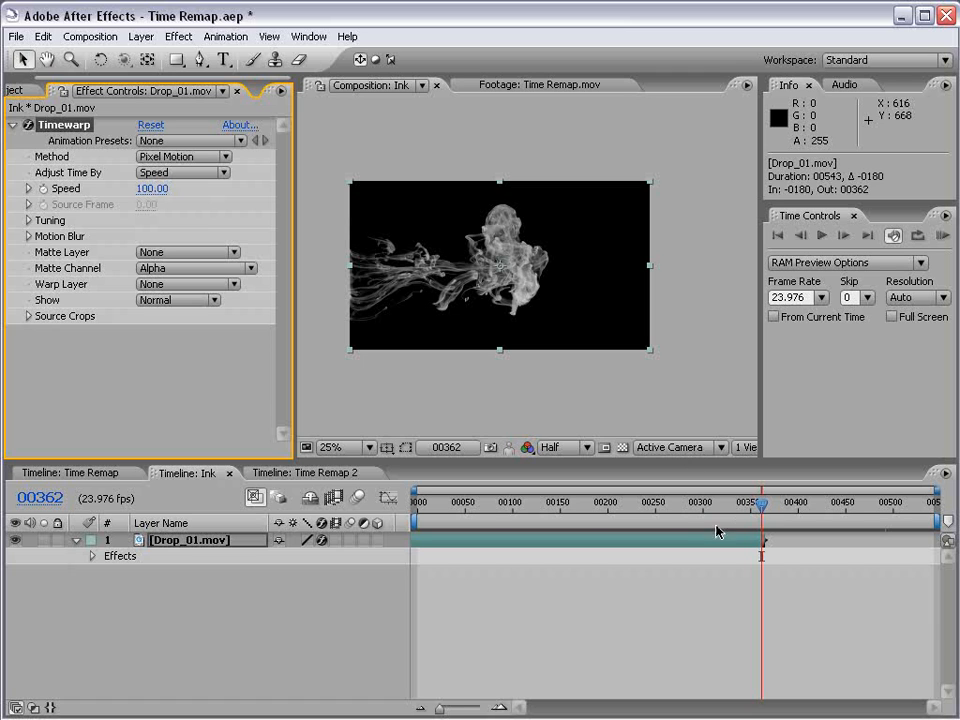
Step: Slide the Drop_01.mov layer forward to start at frame 0 and set the Timewarp Speed to 50
left_click_drag(714, 542, 875, 545)
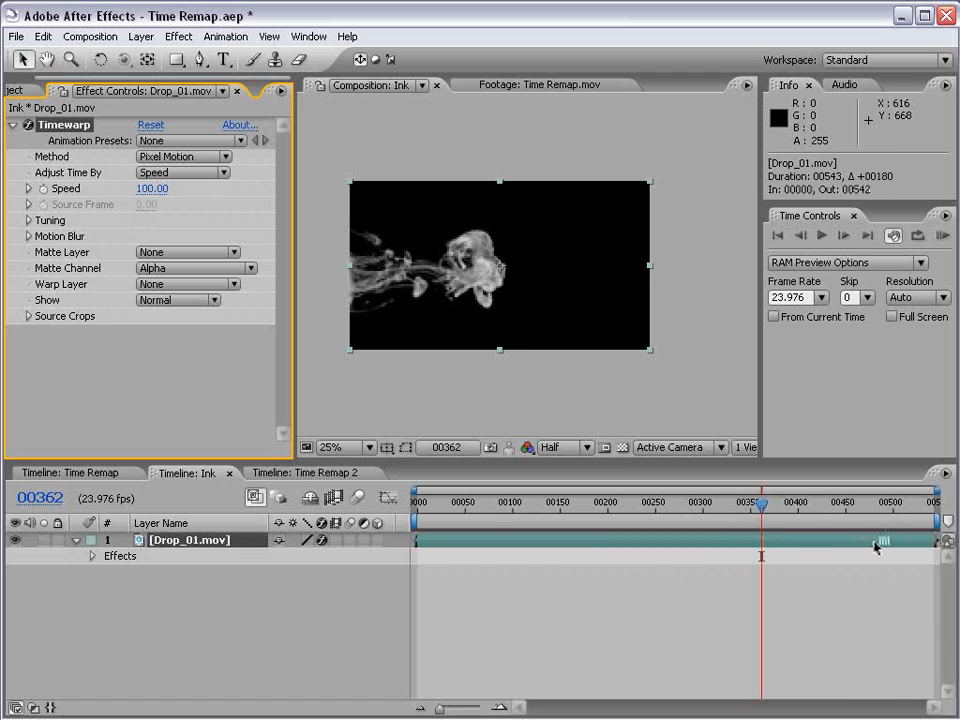
left_click(152, 189)
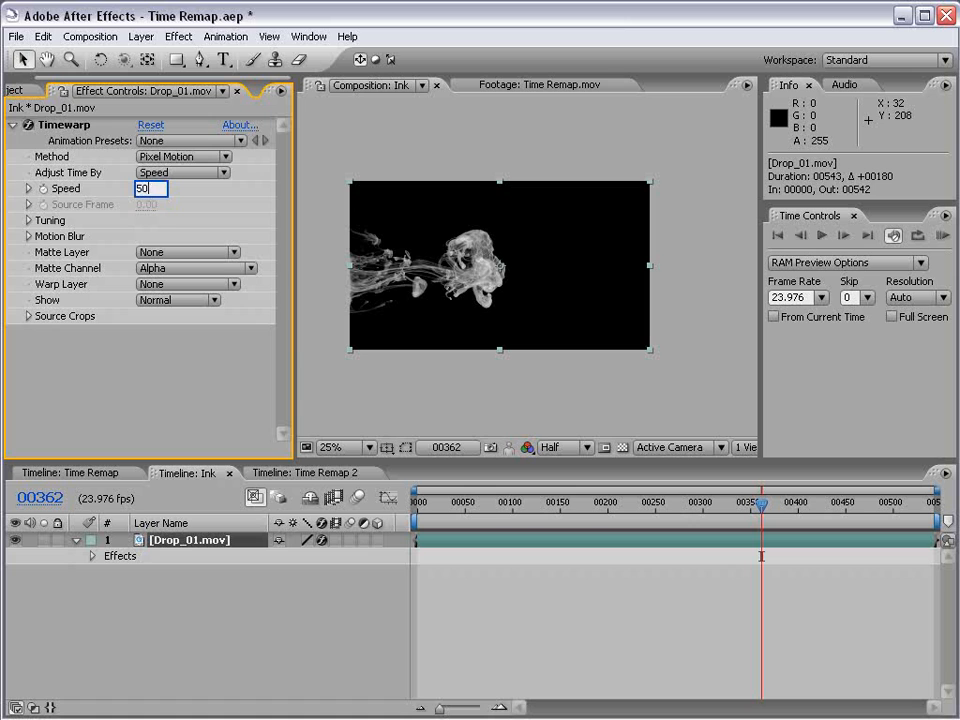
type("50")
key("Return")
Step: At frame 542, pre-compose the Drop_01.mov layer as Drop_01.mov Comp 1, leaving all attributes in Ink
left_click_drag(905, 503, 937, 505)
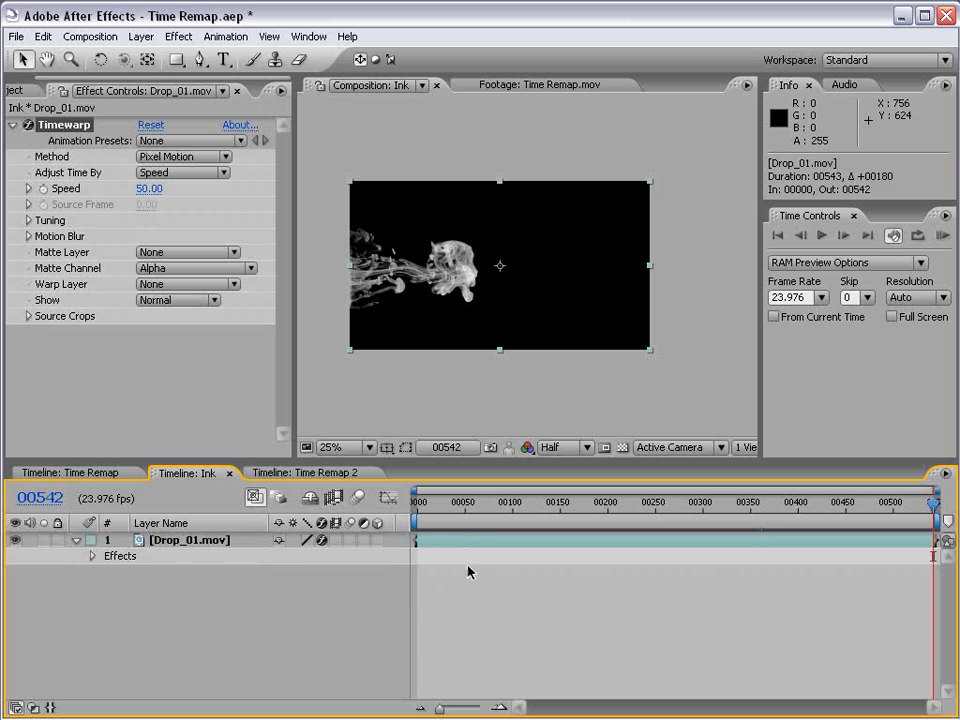
left_click(140, 37)
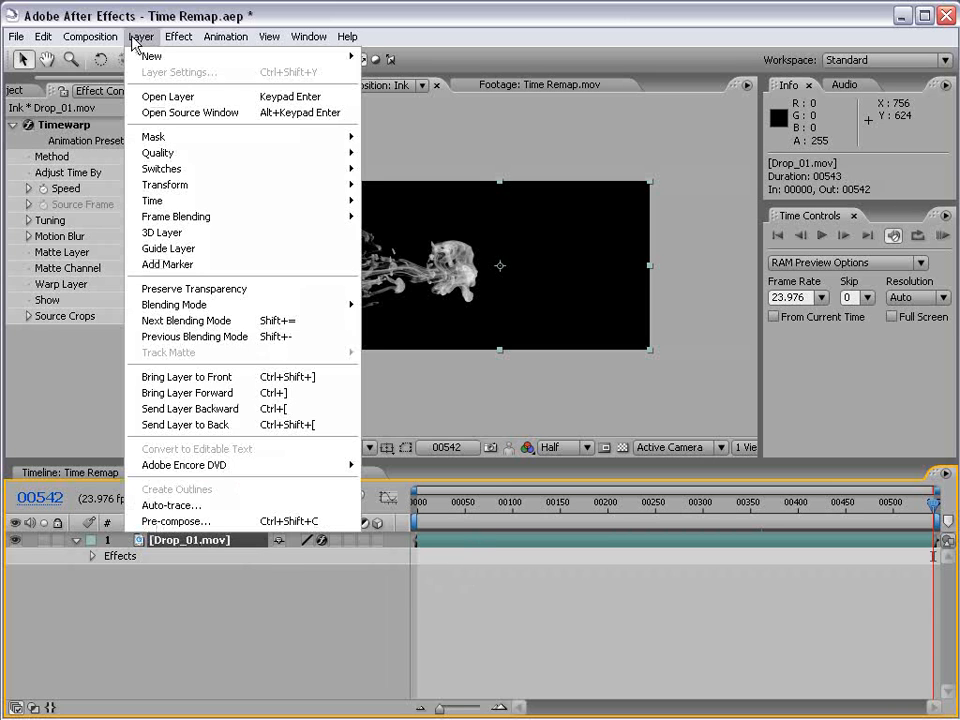
left_click(182, 523)
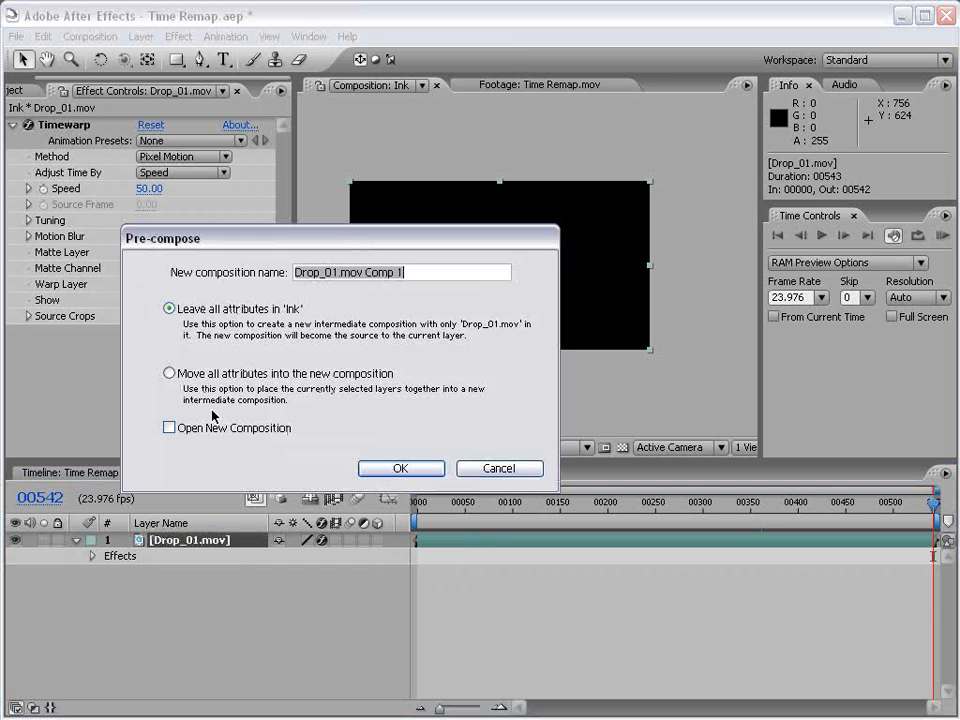
left_click(170, 310)
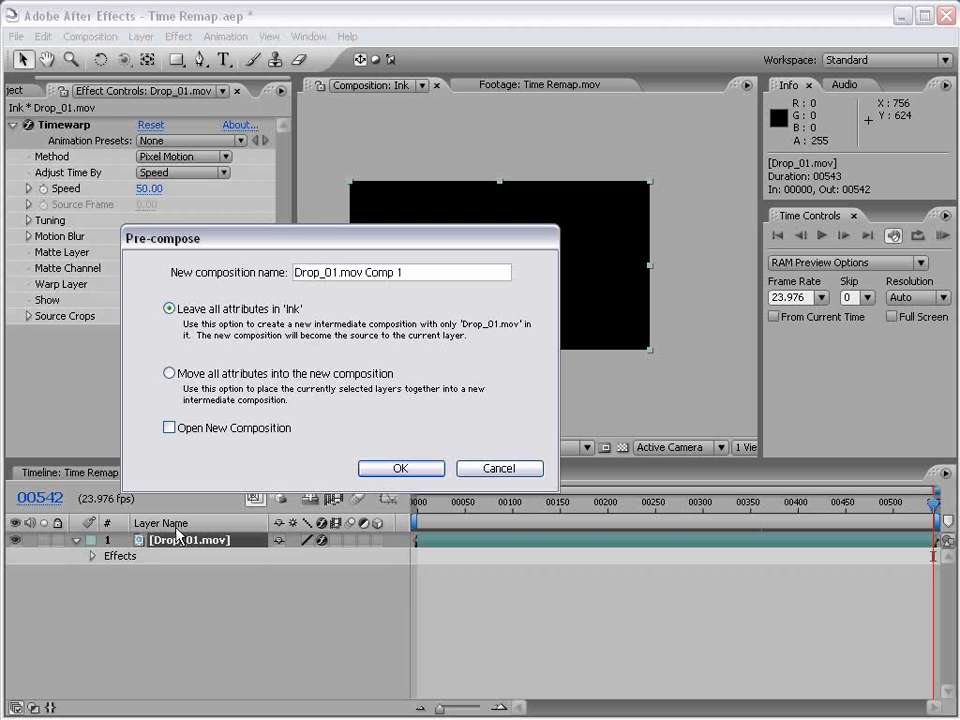
left_click(392, 470)
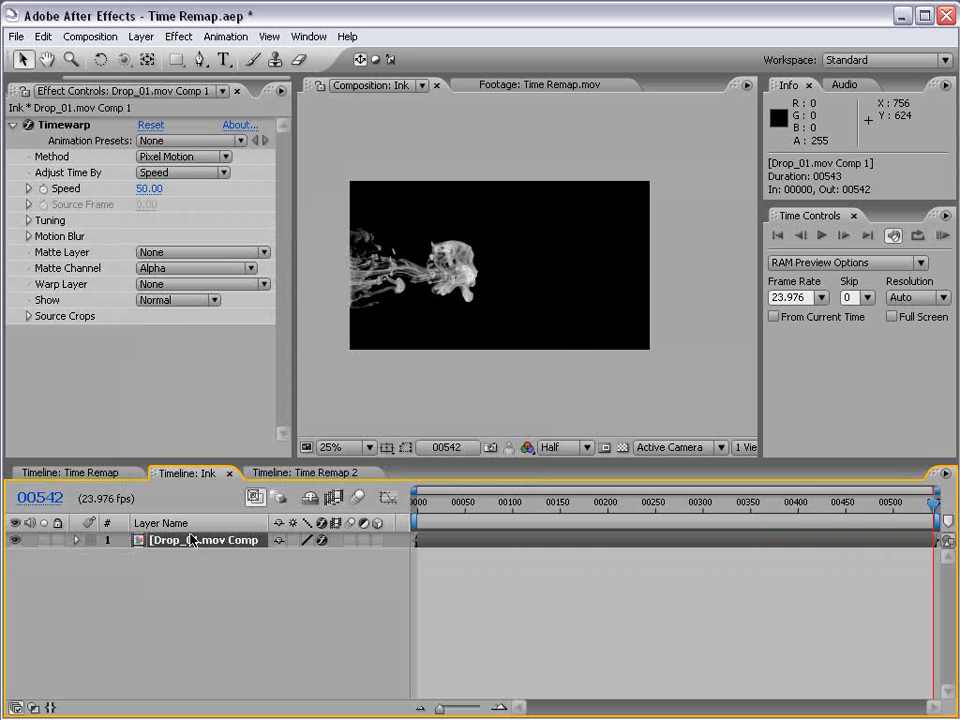
Step: Look inside the nested Drop_01.mov Comp 1 and return to the Ink composition
double_click(443, 543)
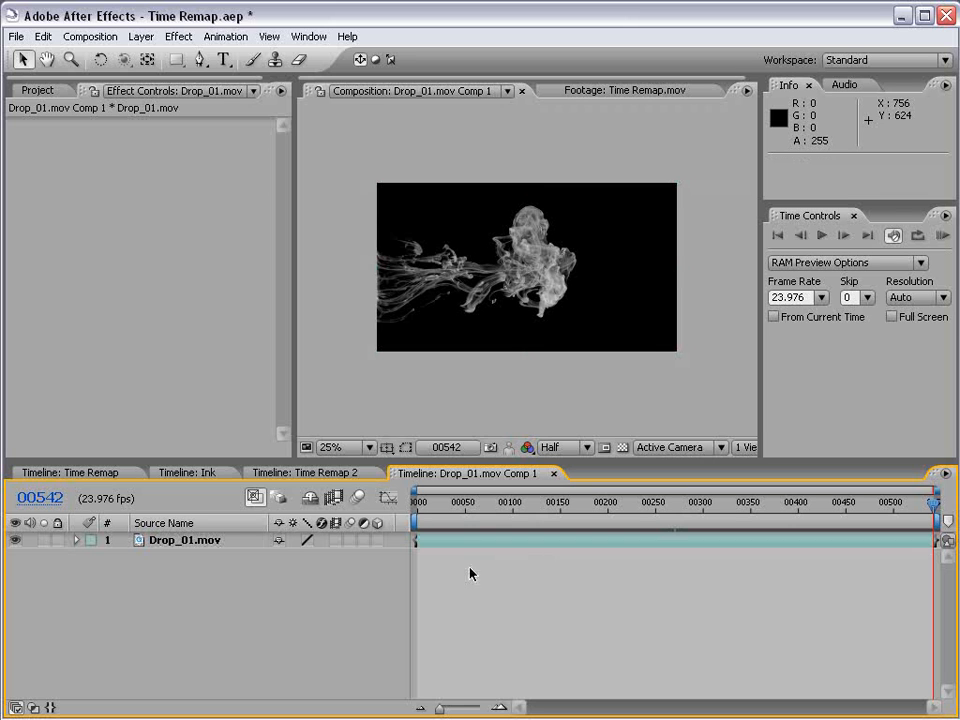
left_click(555, 473)
left_click(218, 473)
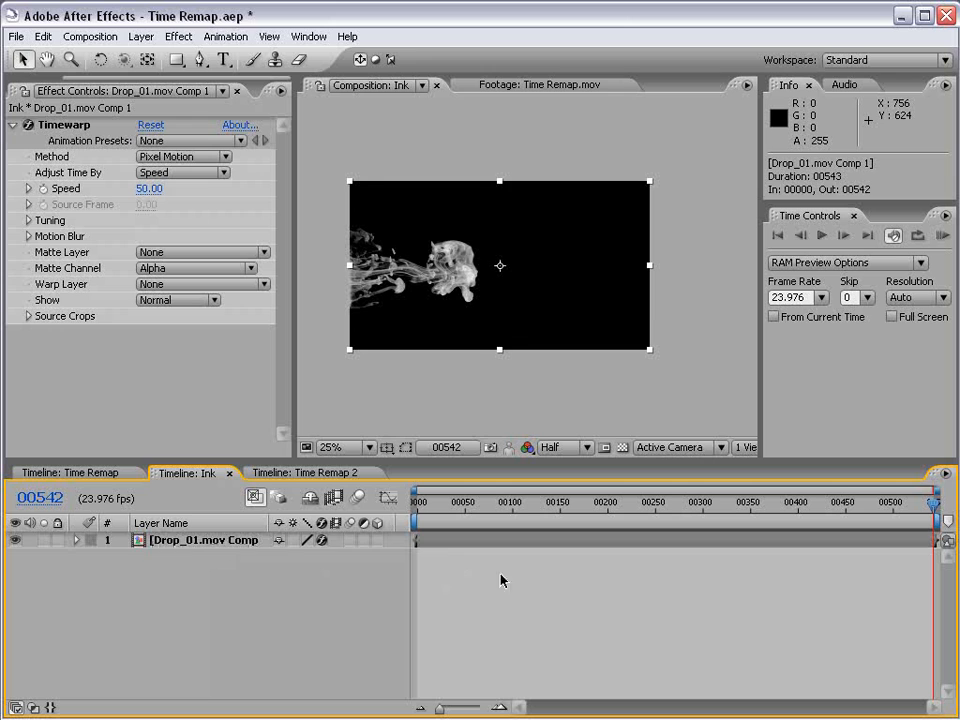
Step: Open Drop_01.mov Comp 1, set its duration to 1200 frames and show its full time range
double_click(452, 546)
left_click(463, 545)
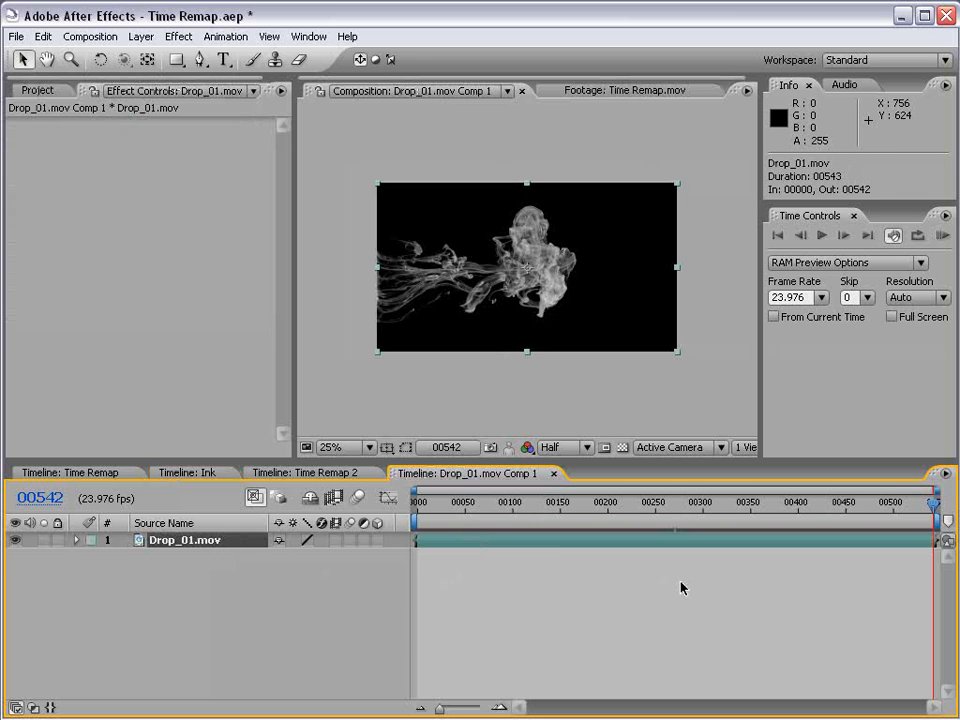
left_click(92, 36)
left_click(107, 81)
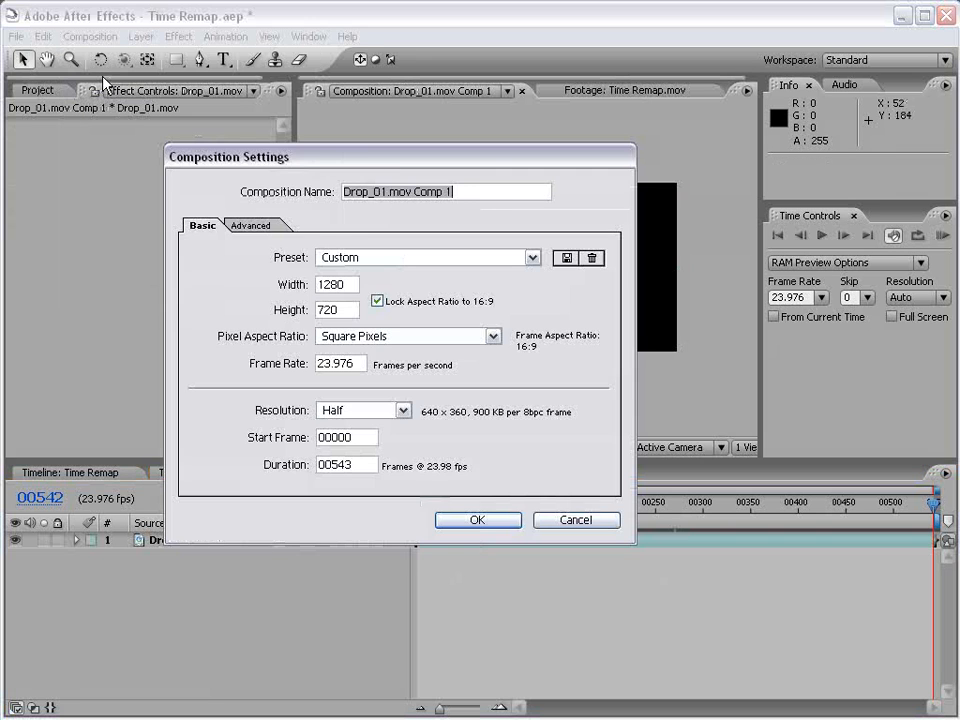
left_click_drag(349, 161, 323, 178)
left_click(336, 477)
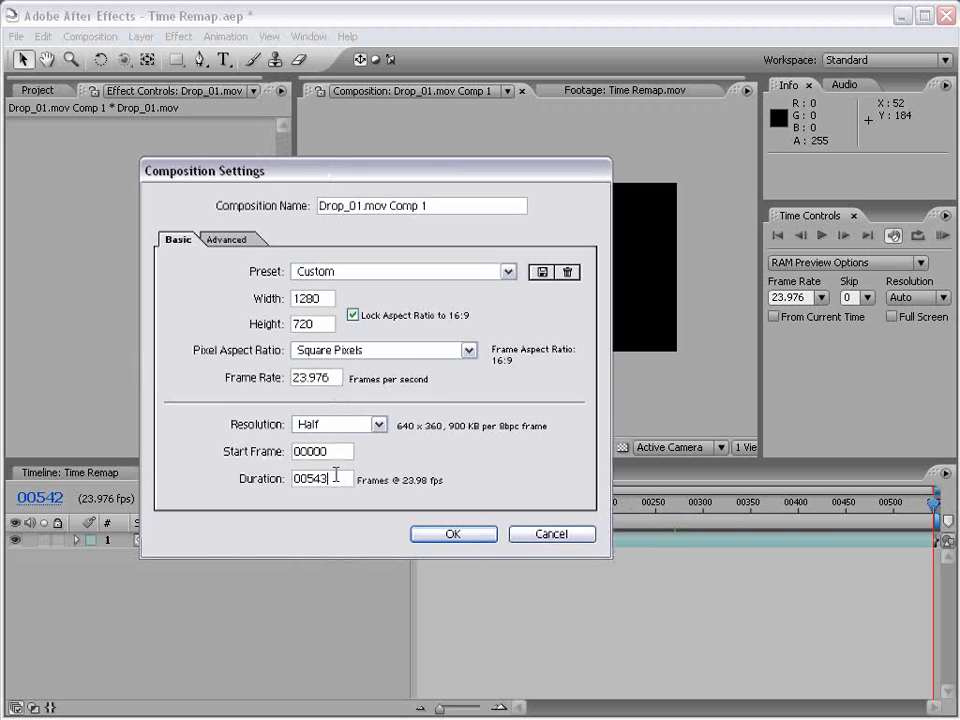
double_click(308, 478)
type("001200")
left_click(452, 534)
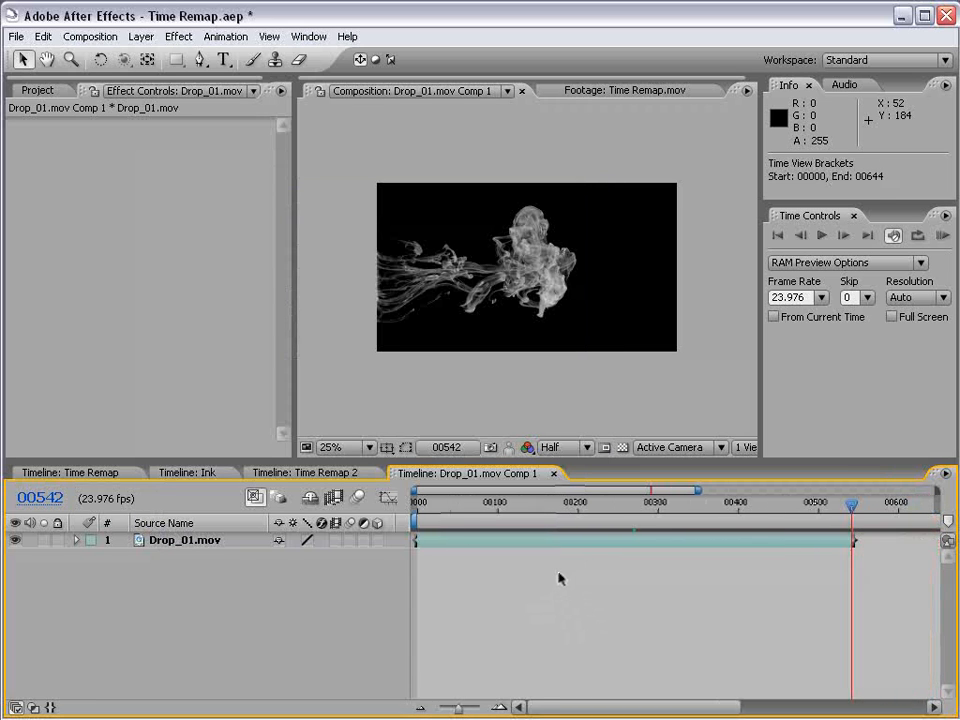
left_click_drag(651, 505, 795, 508)
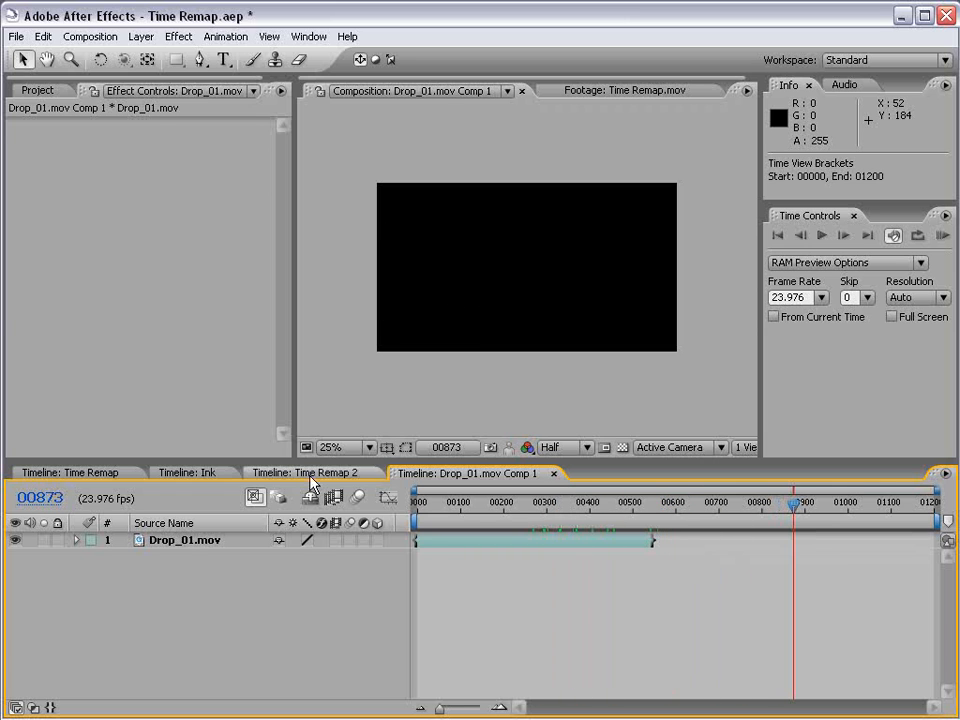
Step: Set the Ink composition's duration to 1200 frames and extend its Drop_01.mov Comp 1 layer to the composition's end
left_click(187, 472)
left_click(523, 505)
left_click_drag(523, 510, 728, 510)
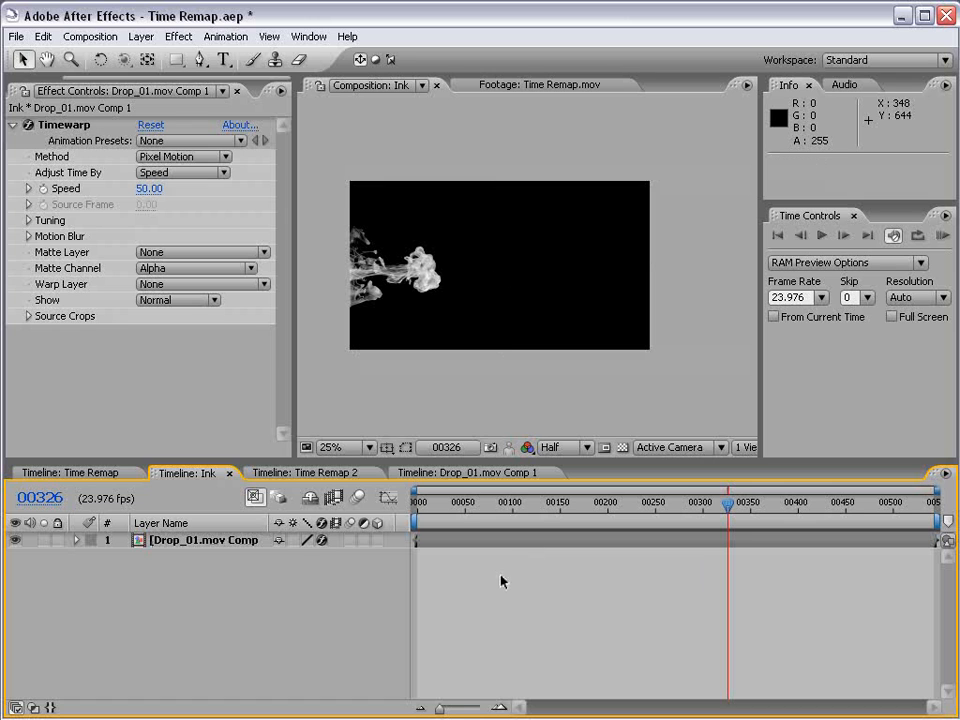
left_click(90, 36)
left_click(110, 78)
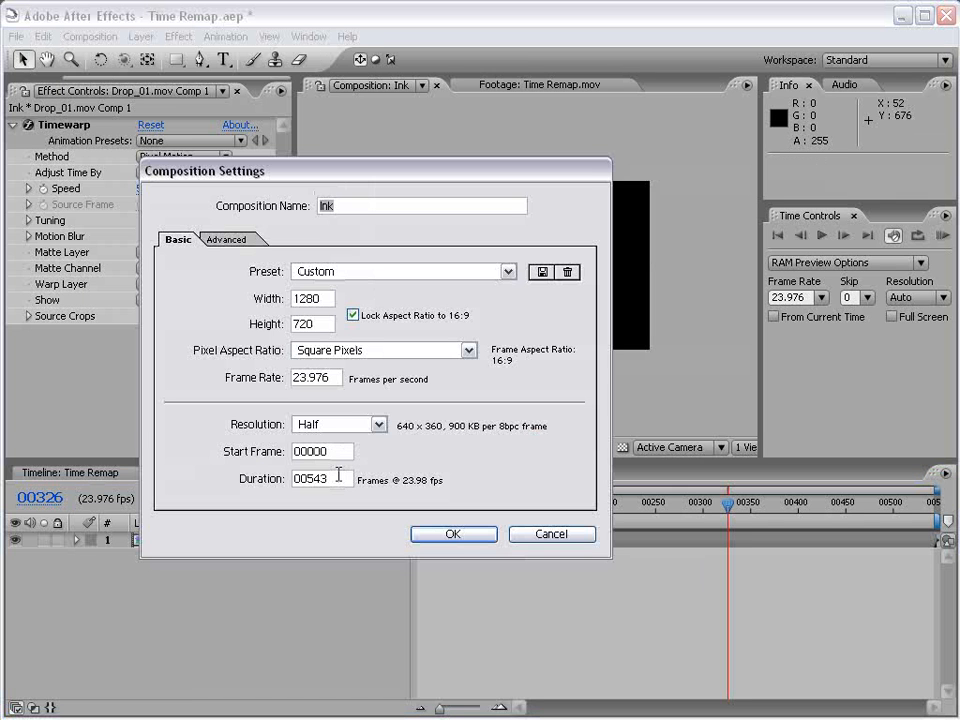
left_click_drag(338, 476, 310, 474)
type("12")
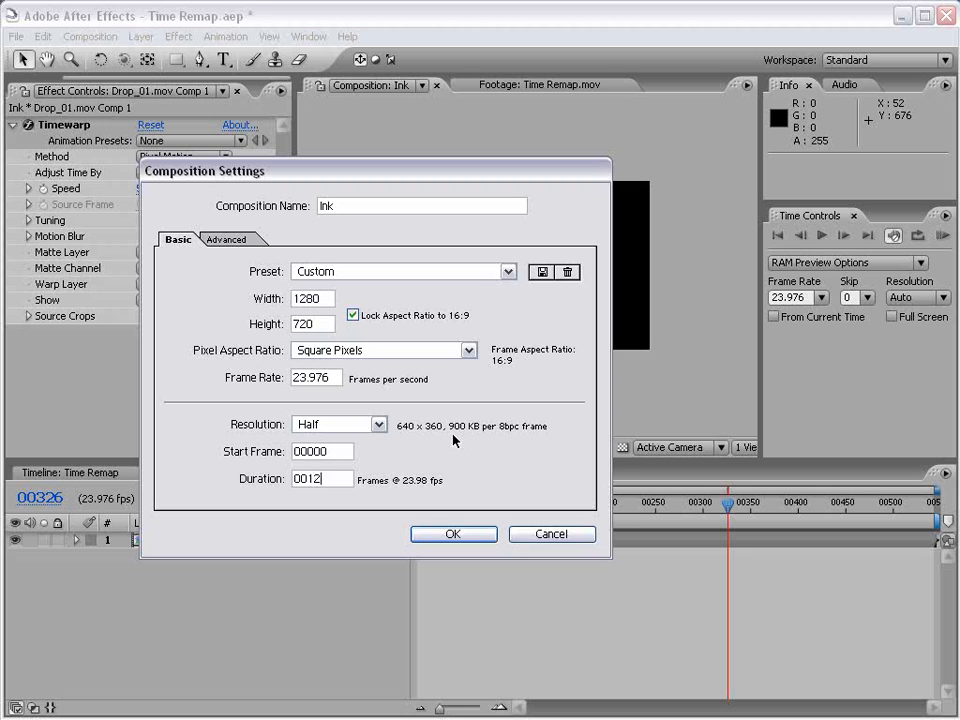
key("Return")
left_click_drag(655, 491, 938, 492)
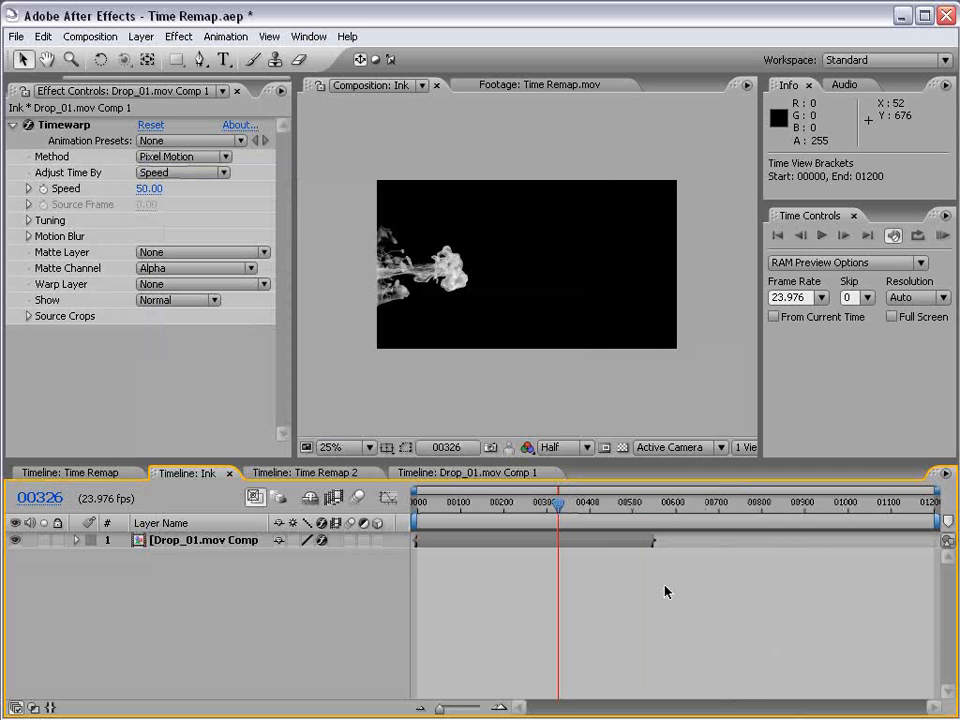
left_click_drag(560, 512, 620, 510)
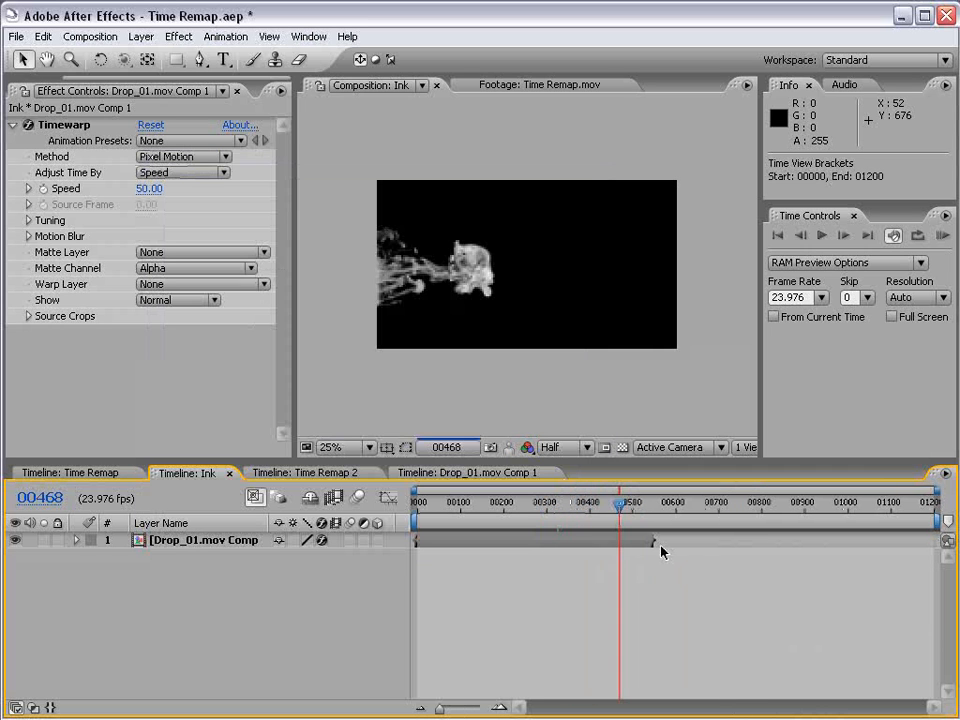
left_click_drag(658, 546, 938, 540)
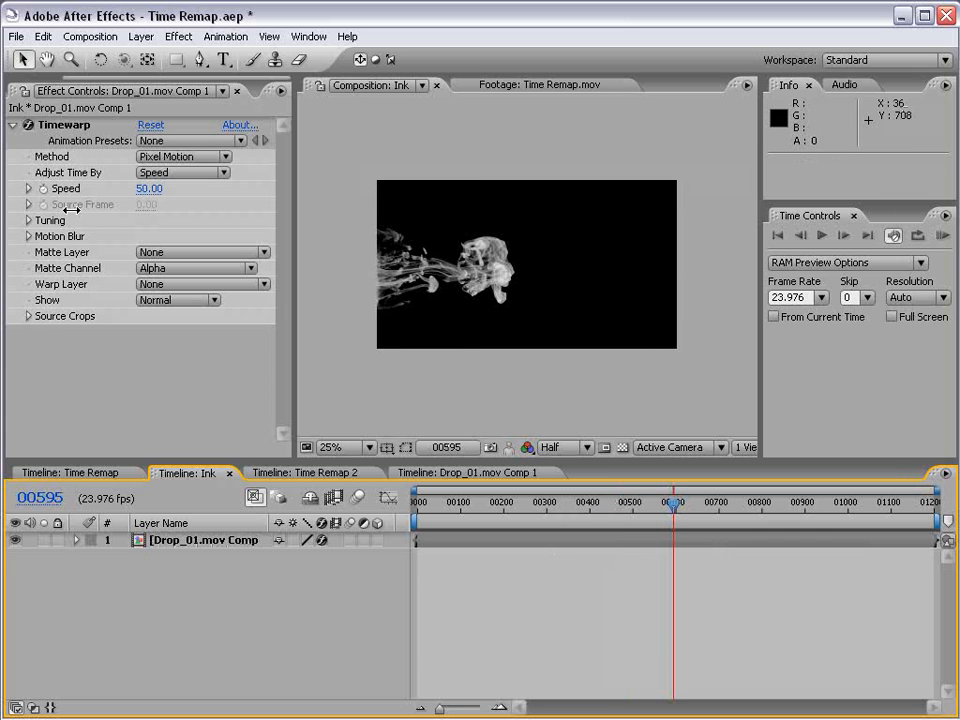
Step: Turn off the Timewarp effect to compare the original footage at frame 492, and turn it back on
left_click(30, 128)
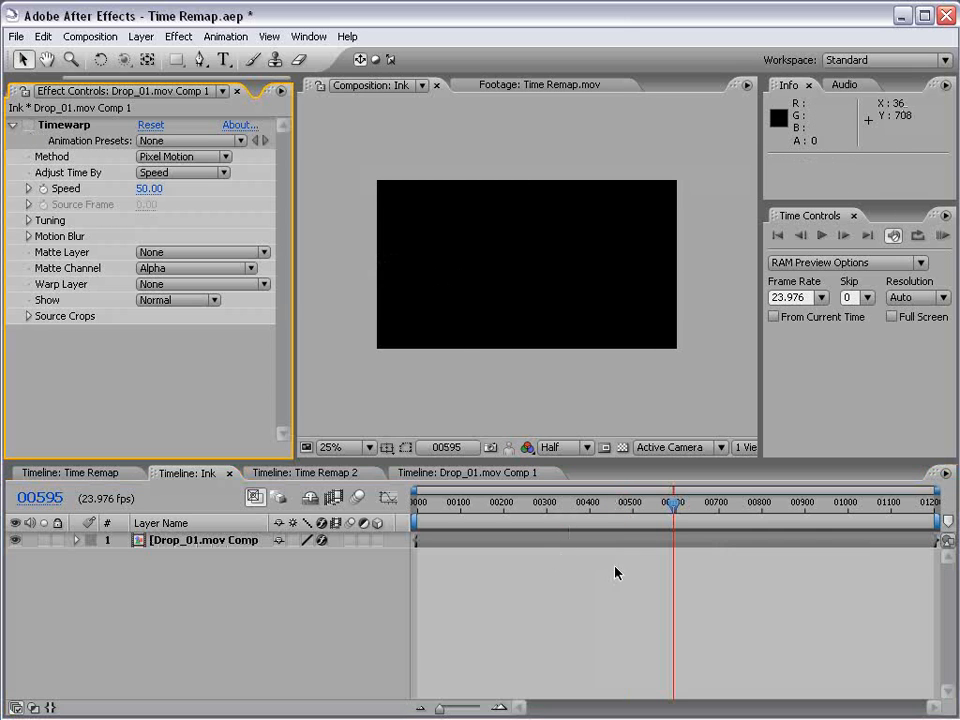
mouse_move(673, 508)
left_mouse_down()
mouse_move(606, 508)
mouse_move(901, 522)
mouse_move(675, 522)
mouse_move(806, 522)
left_mouse_up()
left_click_drag(594, 522, 626, 522)
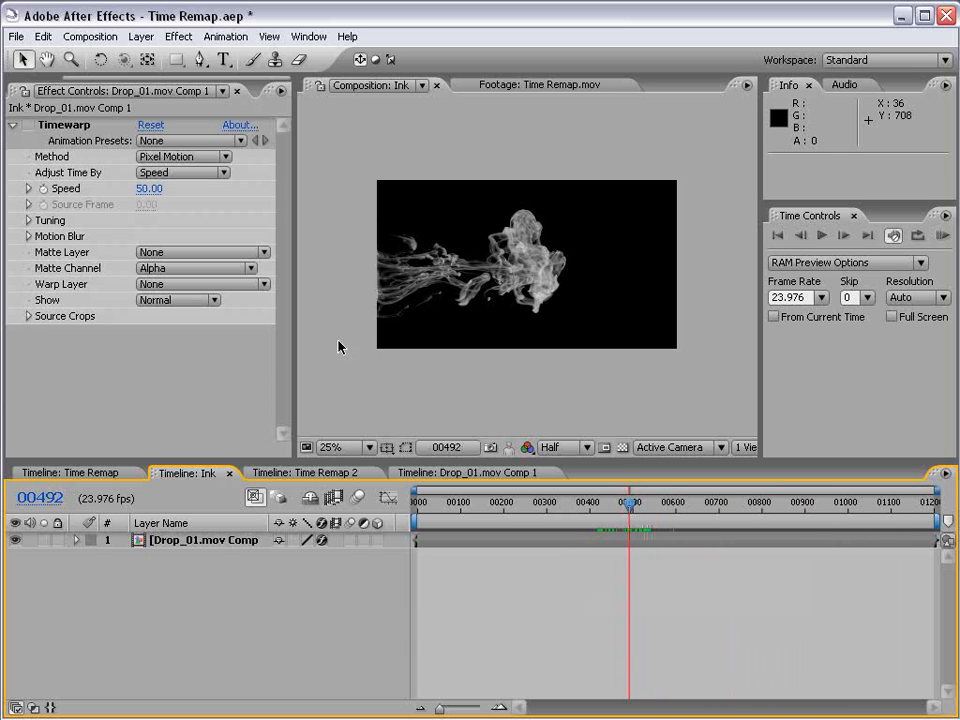
left_click(28, 125)
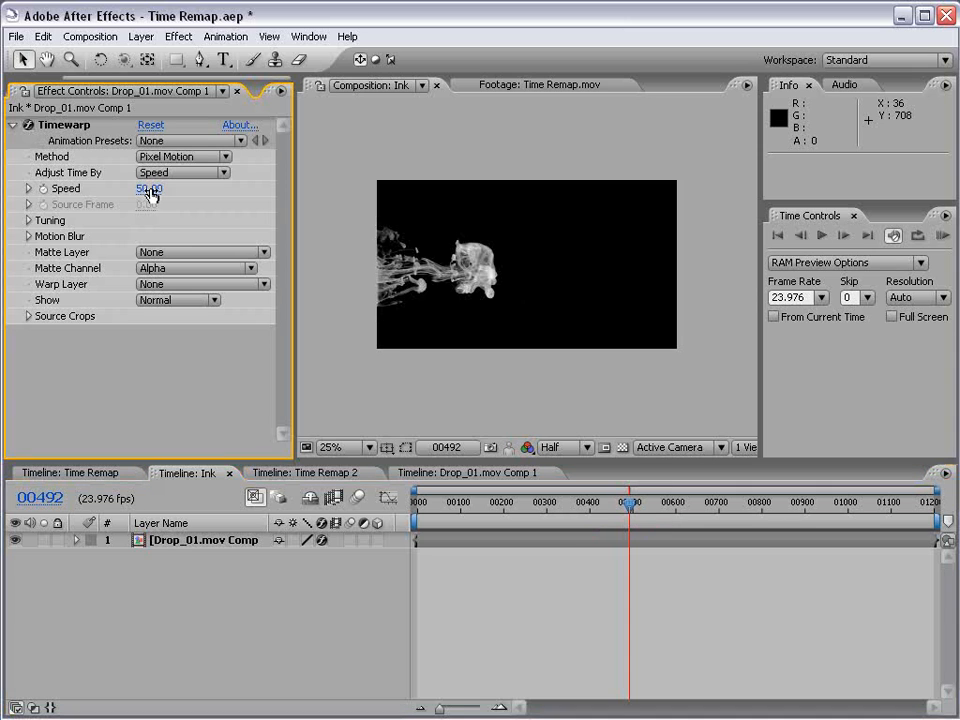
Step: Move to frame 1072 in the Ink composition and set the Timewarp Speed to 25
mouse_move(631, 513)
left_mouse_down()
mouse_move(915, 511)
mouse_move(879, 508)
left_mouse_up()
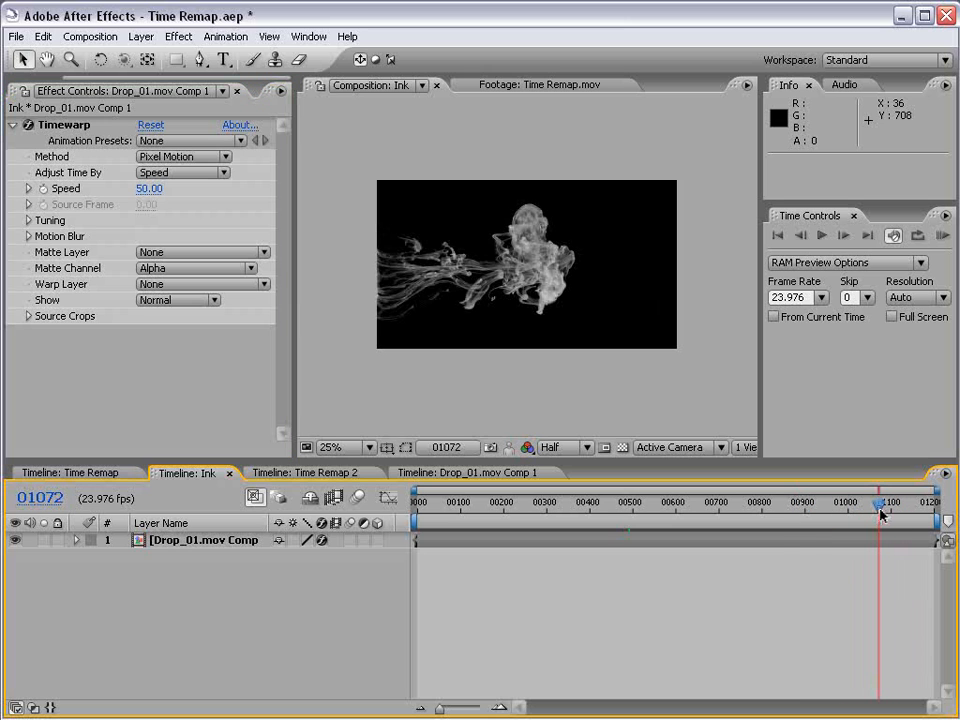
left_click(153, 190)
key("Return")
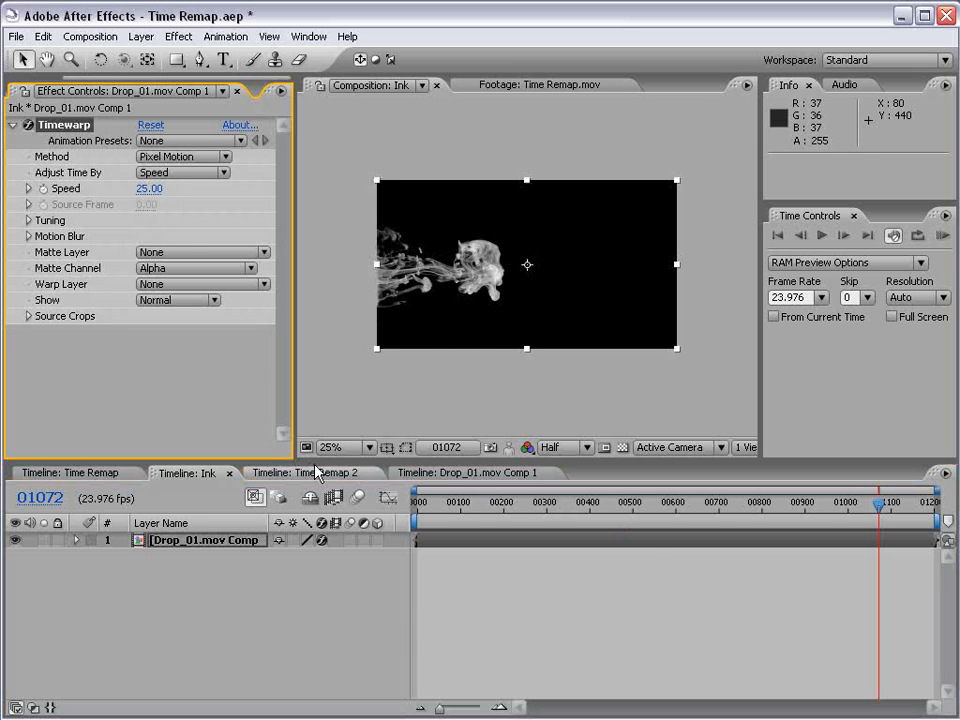
Step: Switch to Drop_01.mov Comp 1 and check its duration in the composition settings
left_click(465, 474)
left_click(495, 545)
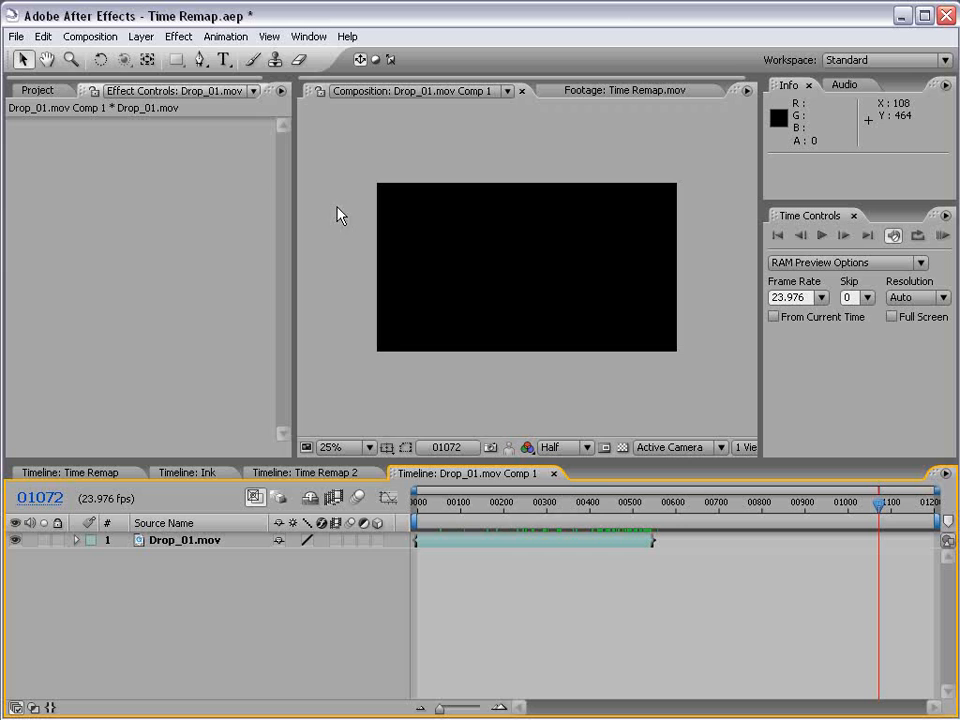
left_click(90, 36)
left_click(101, 79)
left_click(337, 478)
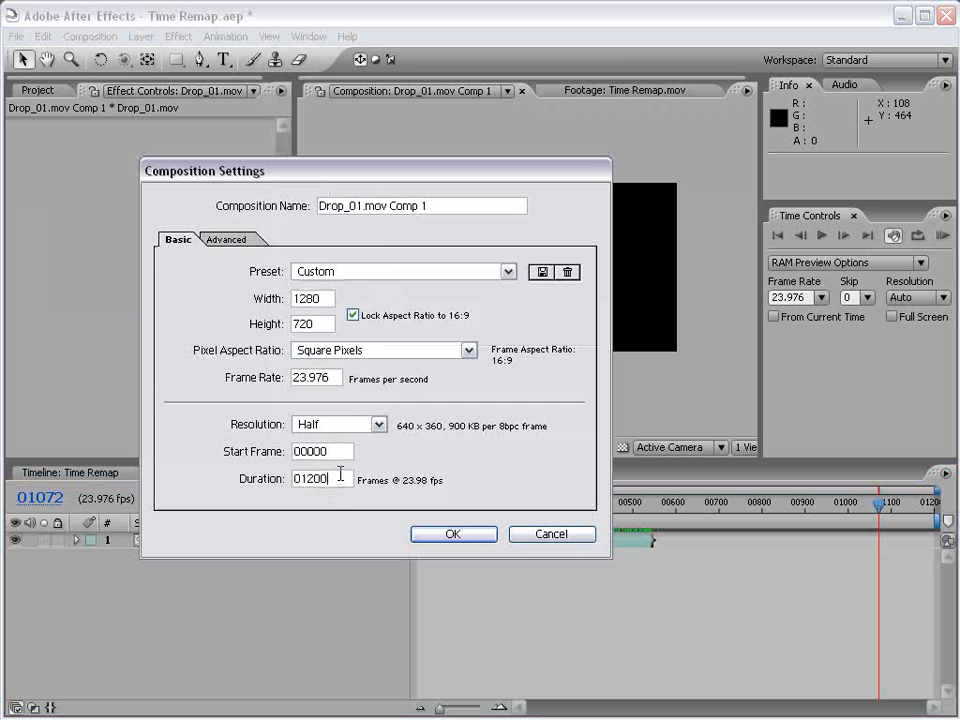
key("Return")
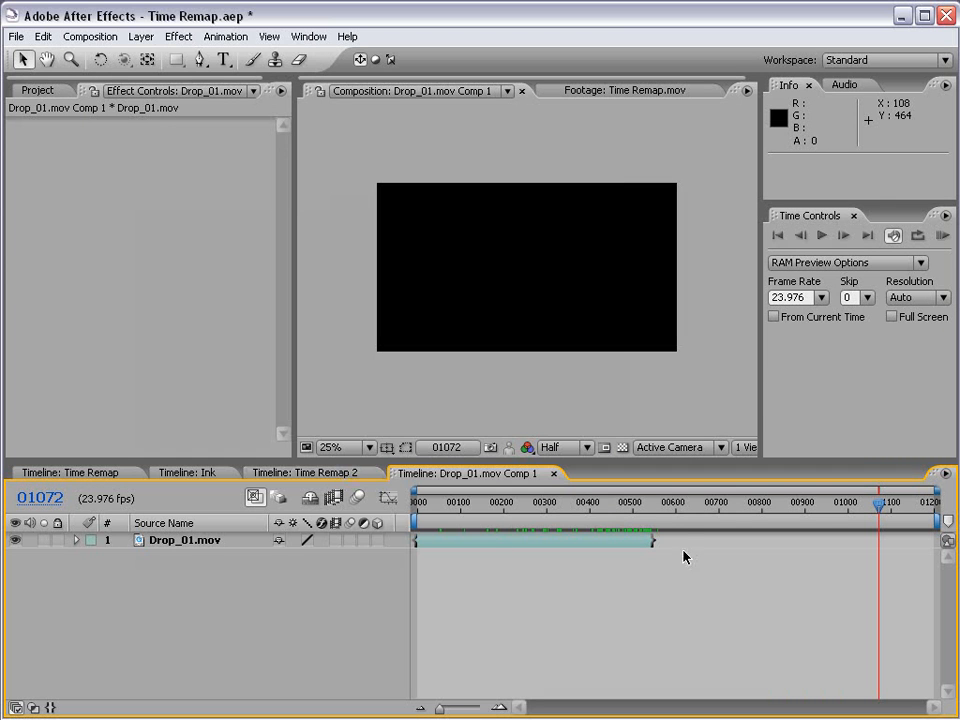
Step: Set the duration of Drop_01.mov Comp 1 to 2400 frames and show its full time range
left_click(90, 36)
left_click(115, 62)
double_click(345, 479)
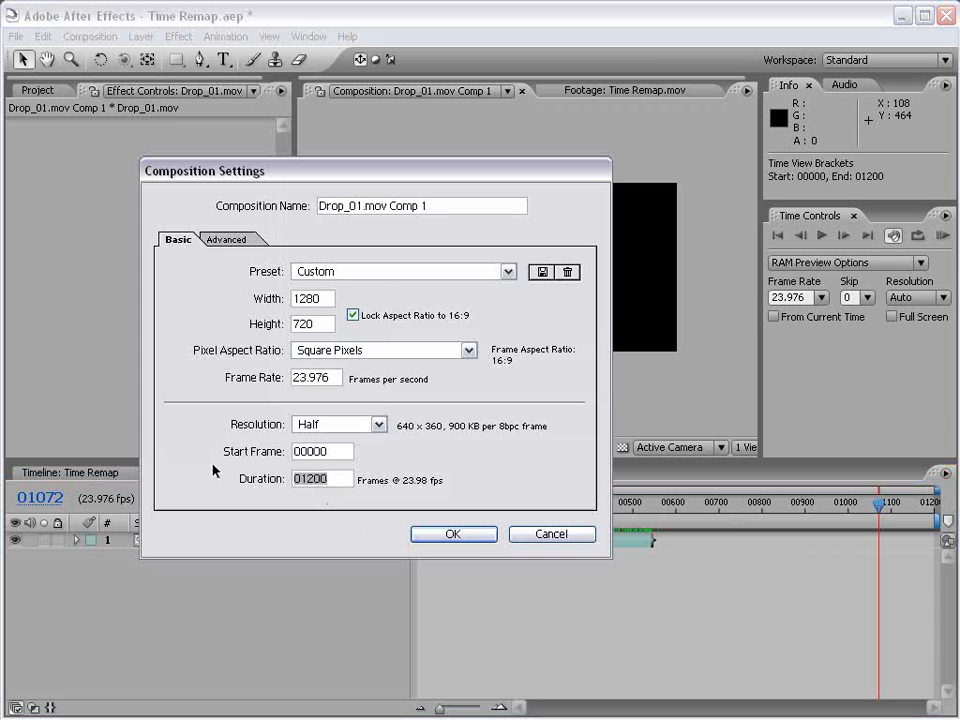
type("2400")
key("Return")
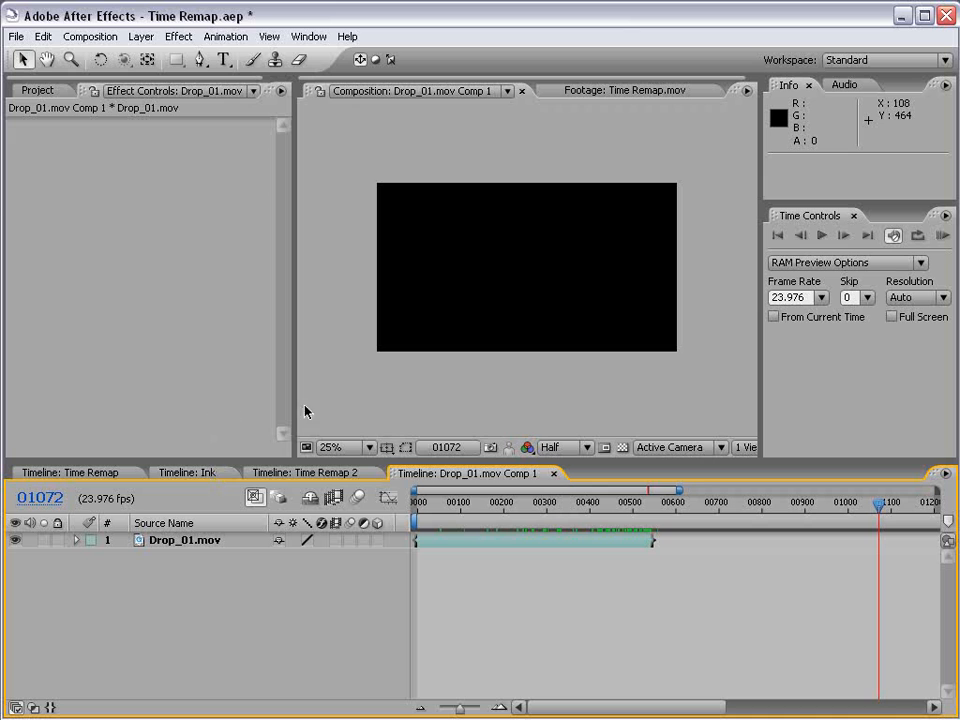
scroll(608, 591, "down", 8)
Step: Set the Ink composition's duration to 2400 frames and extend its layer to end at frame 2384
left_click(196, 472)
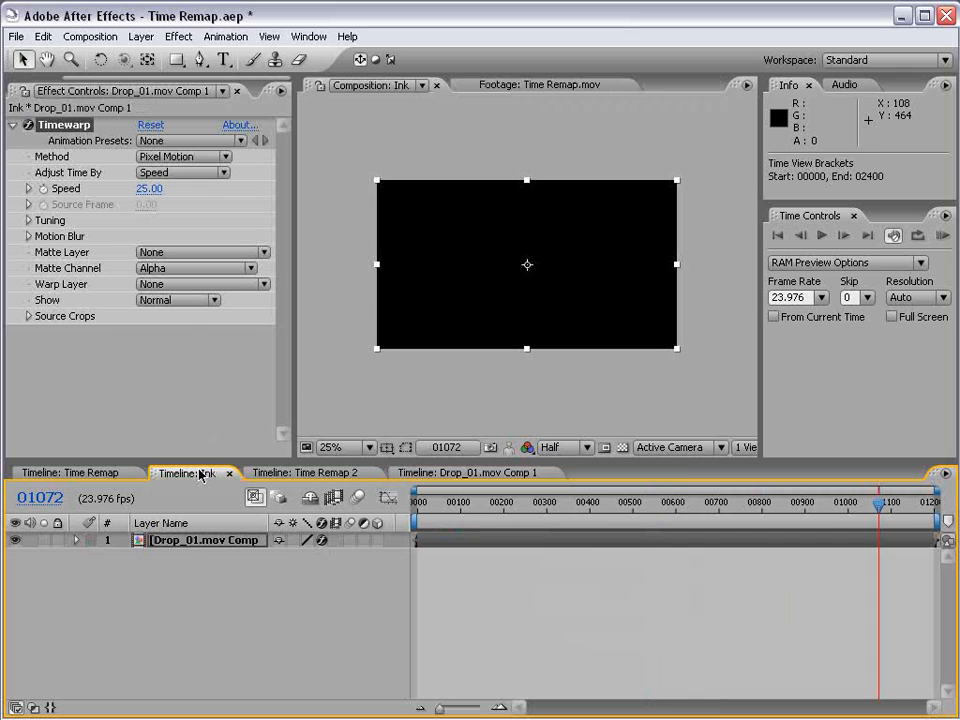
left_click(90, 36)
left_click(103, 80)
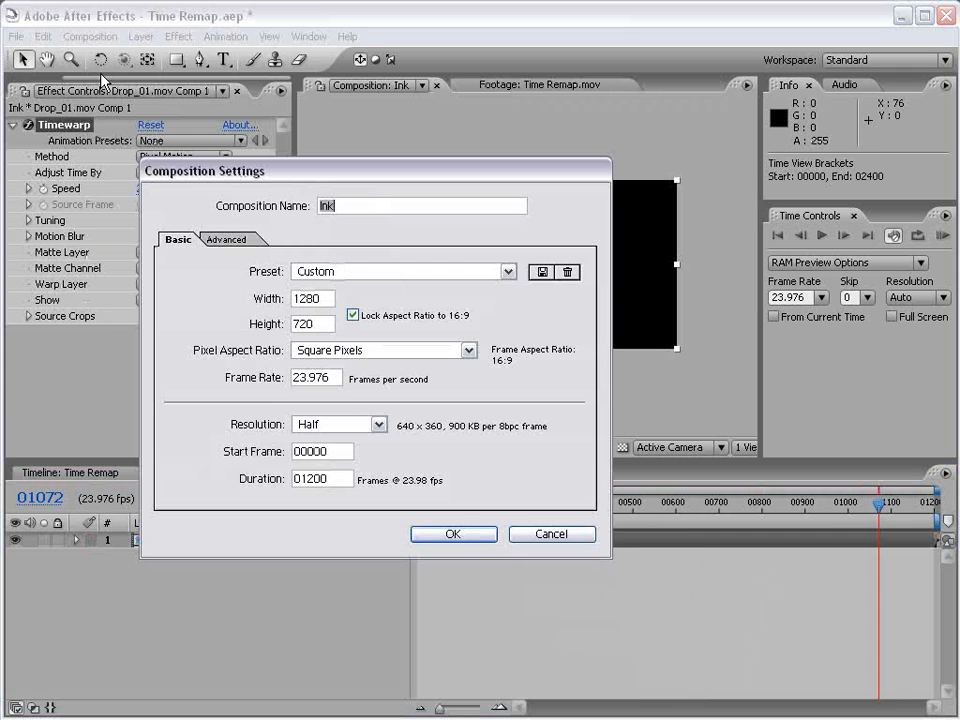
left_click(322, 478)
type("240")
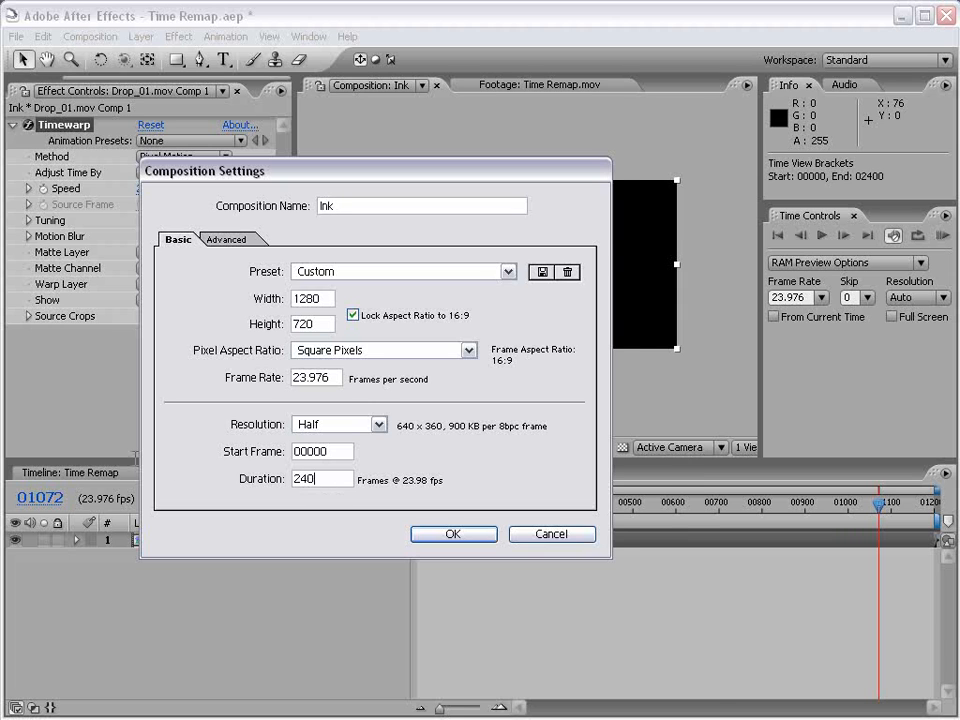
key("Return")
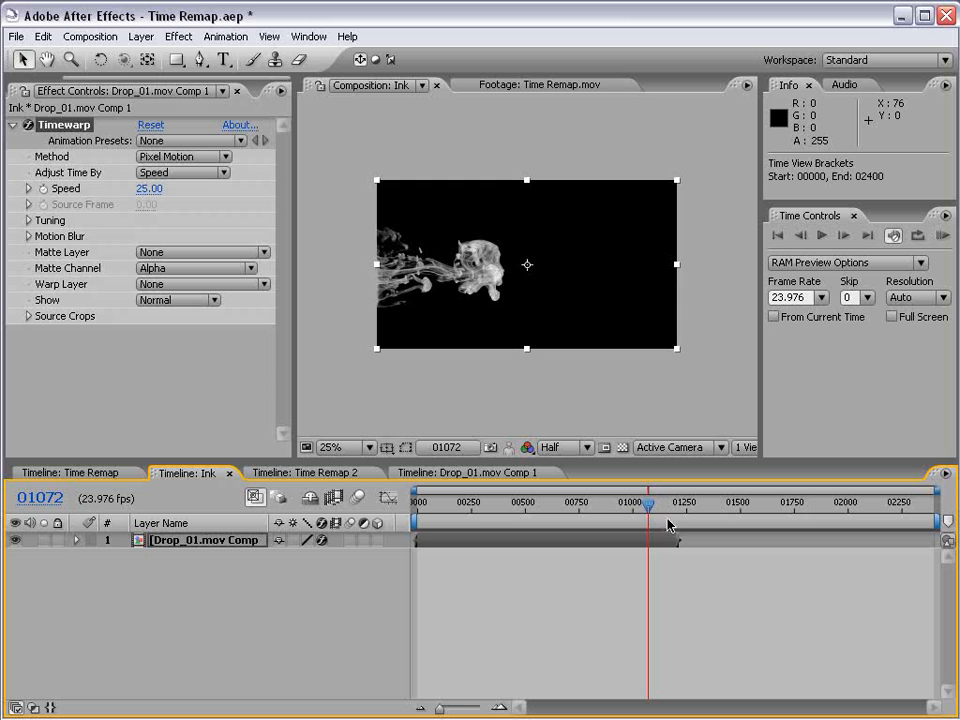
left_click_drag(656, 506, 857, 511)
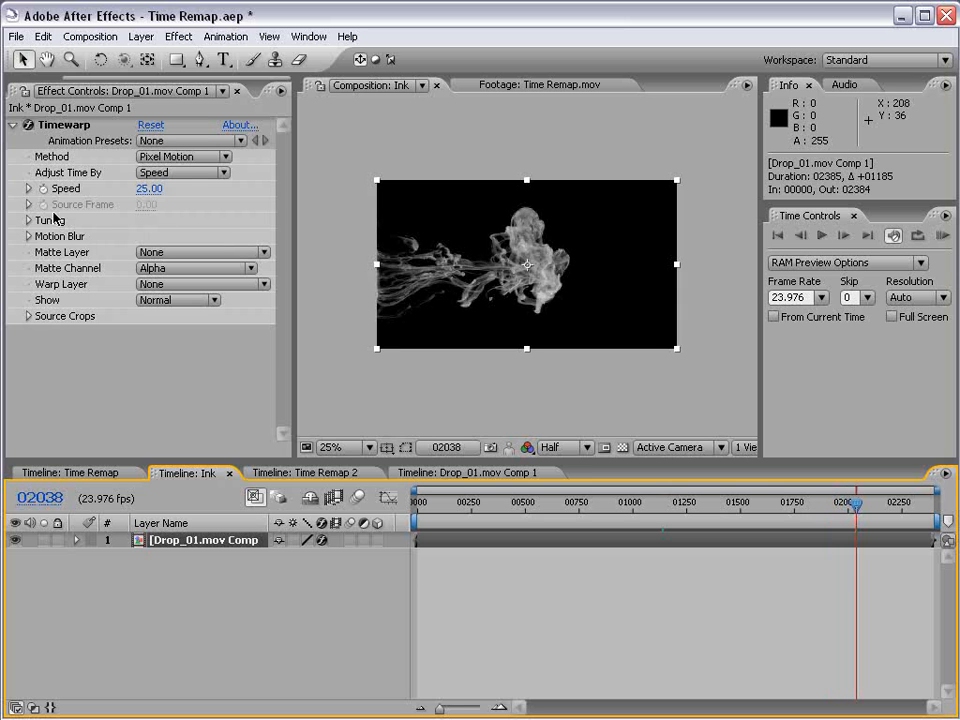
Step: Set the Timewarp Method to Frame Mix and check the blended result up close at frame 946
left_click(165, 157)
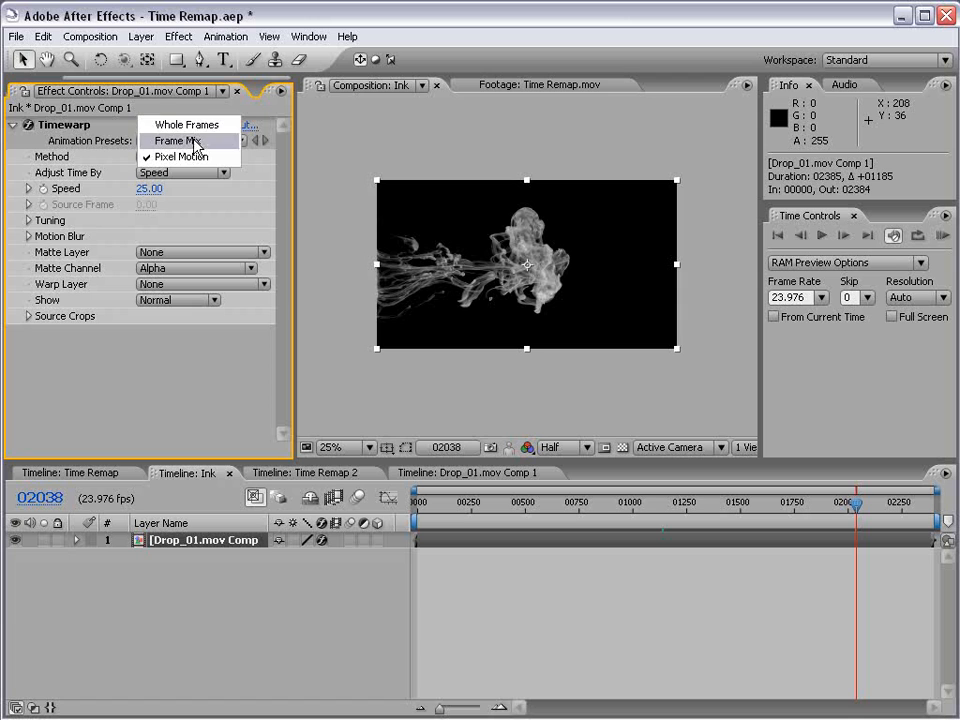
left_click(180, 142)
left_click_drag(737, 509, 617, 503)
scroll(500, 347, "up", 1)
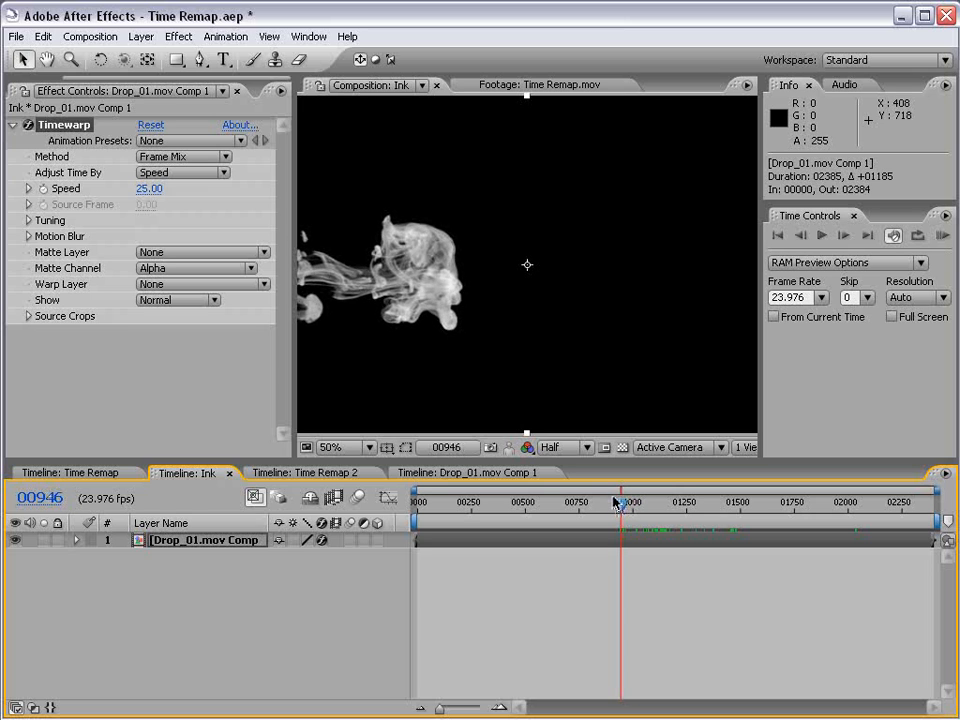
Step: Advance frame by frame to frame 950 and set the Timewarp Method to Pixel Motion
key("Page_Down")
key("Page_Down")
key("Page_Down")
key("Page_Down")
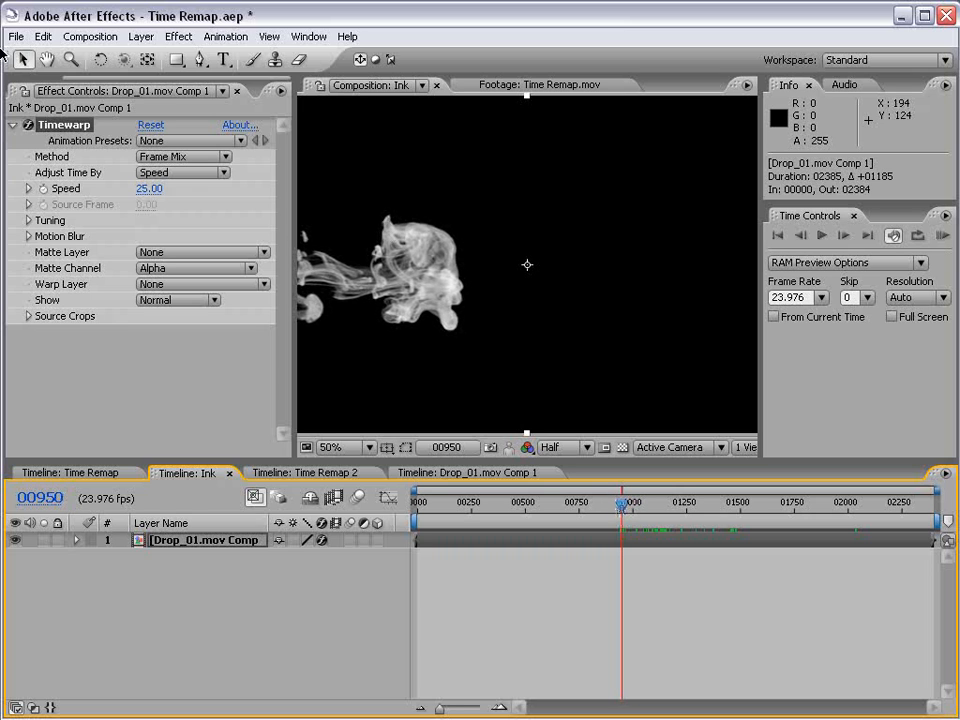
left_click(160, 157)
left_click(170, 177)
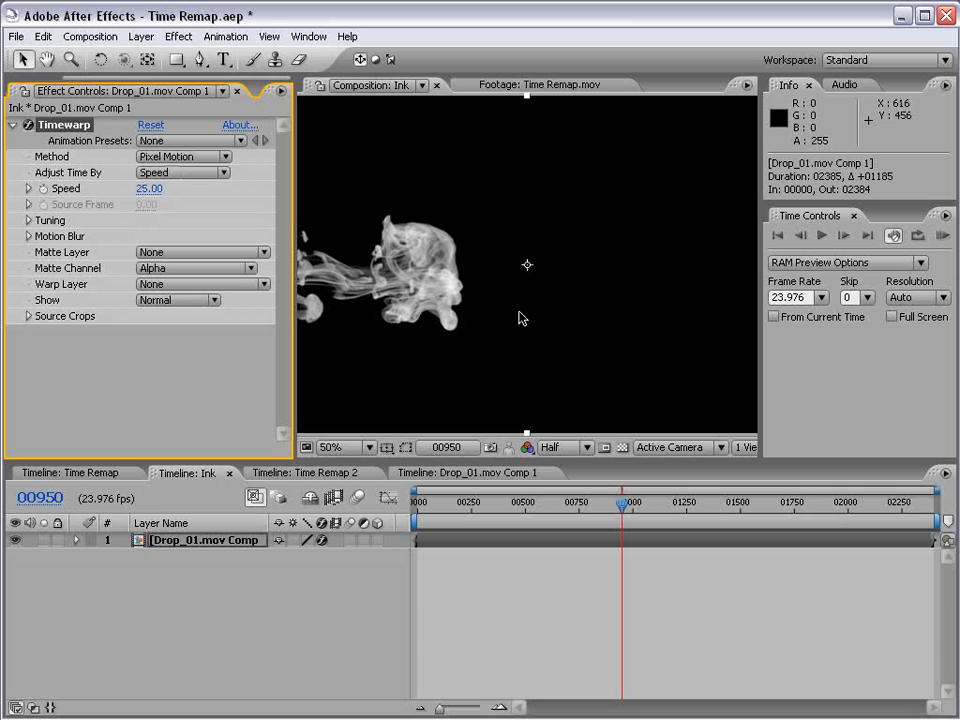
Step: Set the Timewarp Speed to 100 and start keyframing it at frame 331
left_click(150, 188)
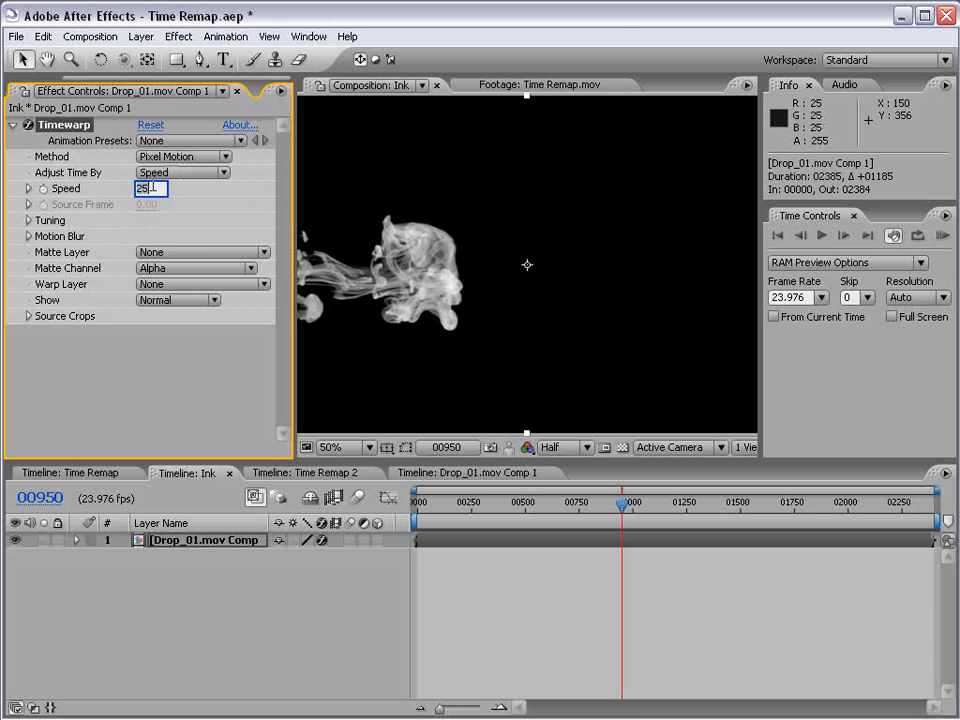
type("100")
key("Return")
left_click_drag(465, 514, 488, 513)
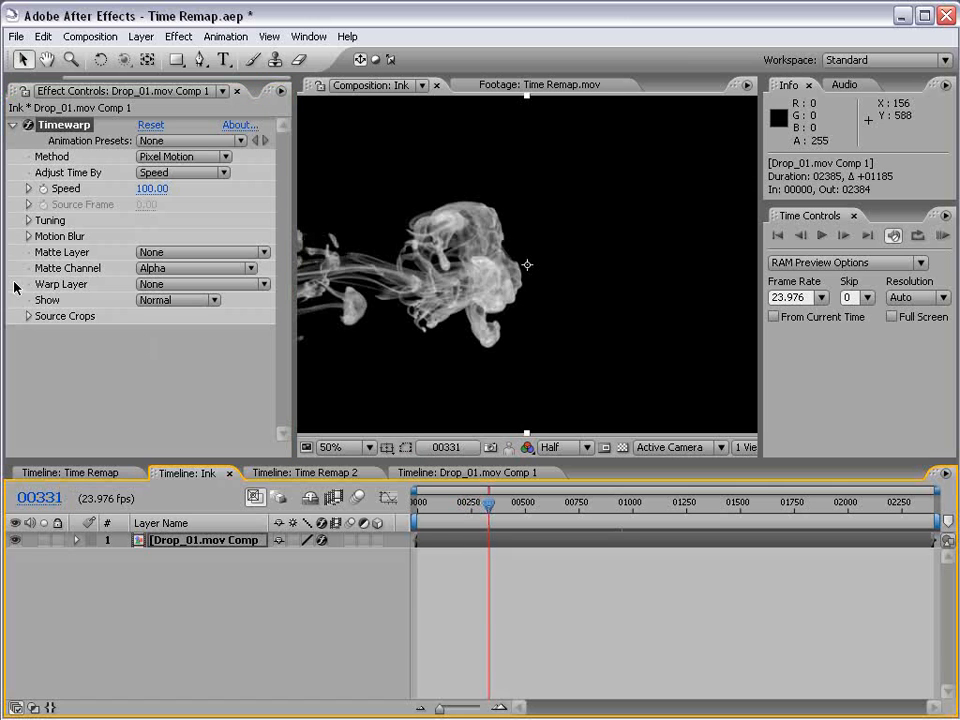
left_click(43, 190)
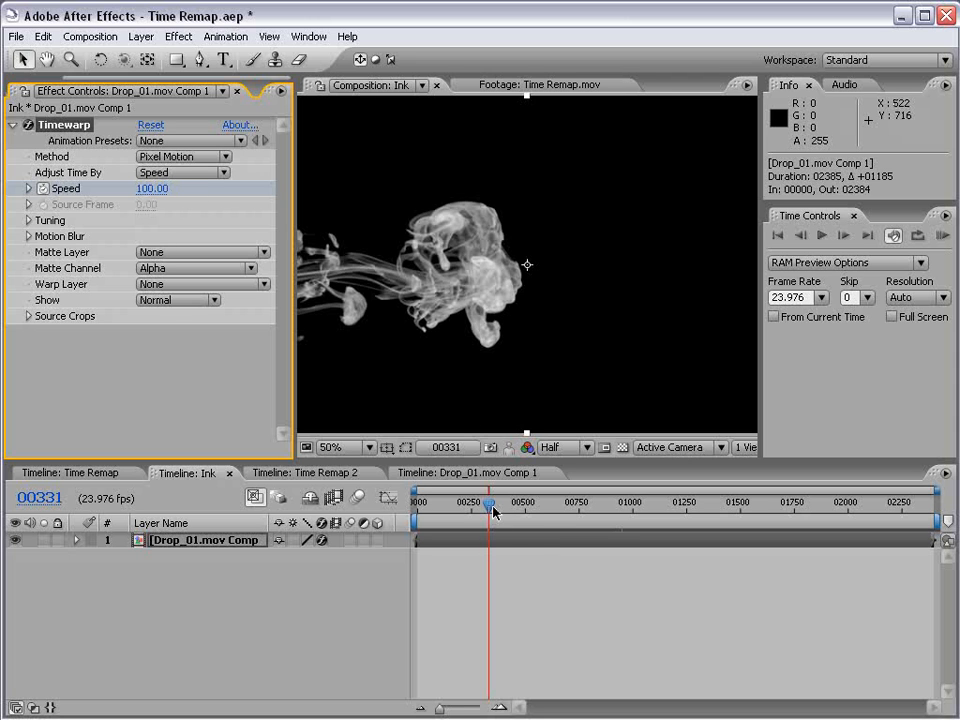
Step: Keyframe the Timewarp Speed at 0 on frame 396 and reveal the layer's keyframes in the timeline
mouse_move(493, 510)
left_mouse_down()
mouse_move(536, 510)
mouse_move(493, 513)
mouse_move(503, 512)
left_mouse_up()
key("ctrl+z")
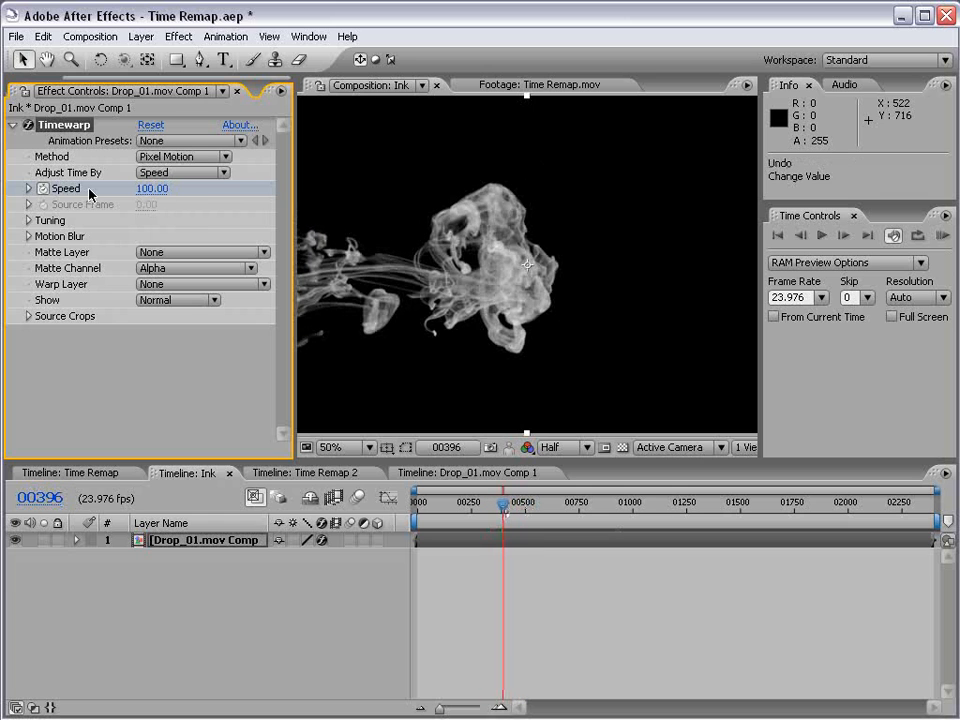
left_click(152, 188)
type("0")
key("Return")
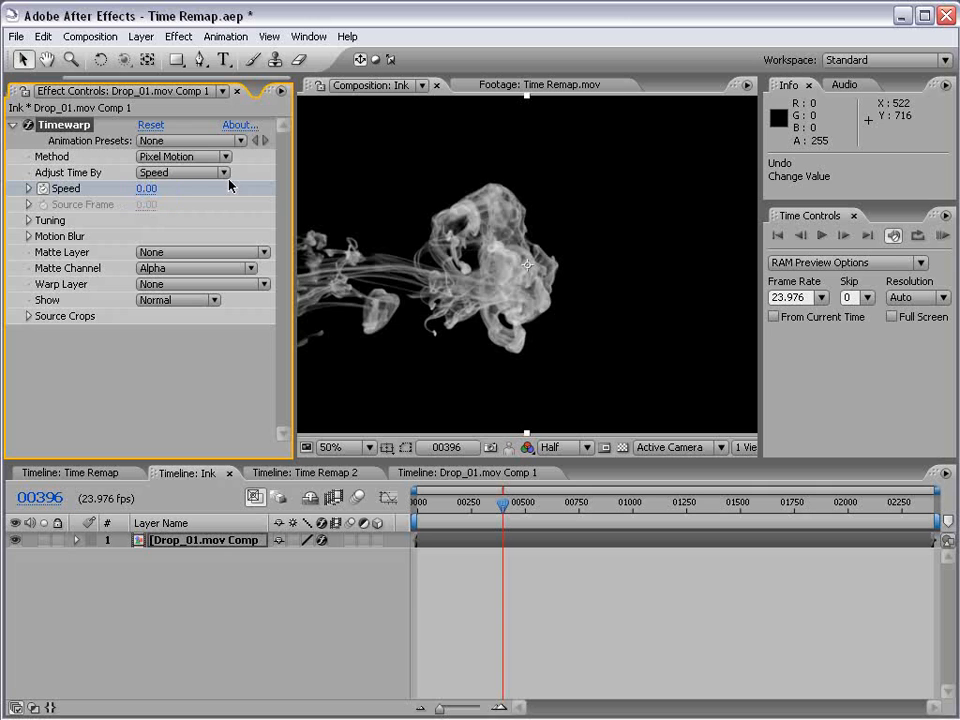
key("u")
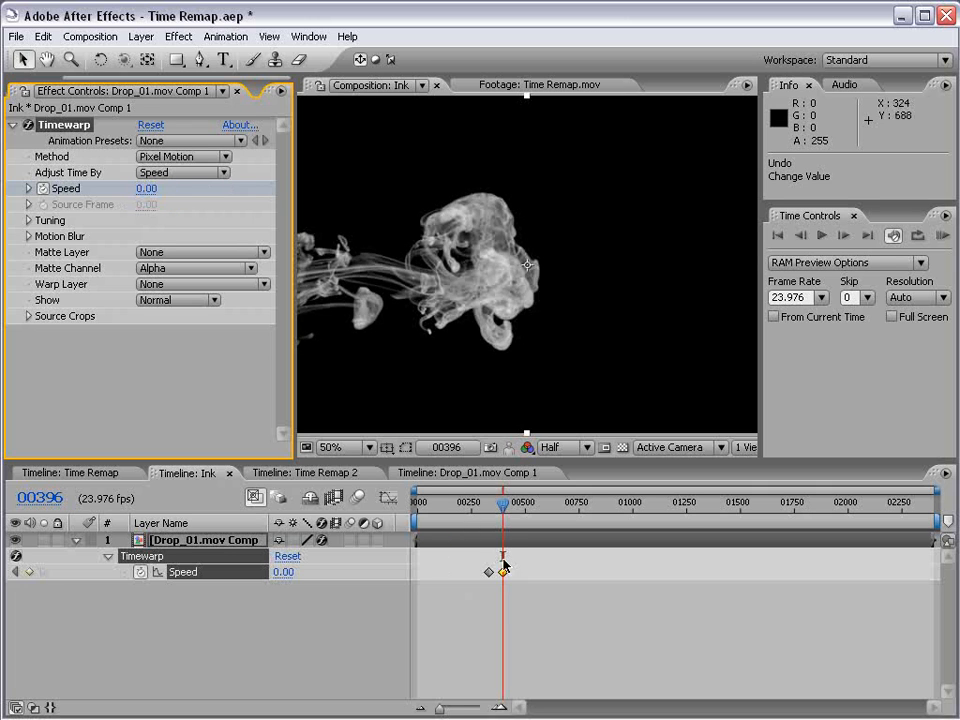
Step: Preview the slowdown across the two Speed keyframes and return to frame 396
left_click(485, 504)
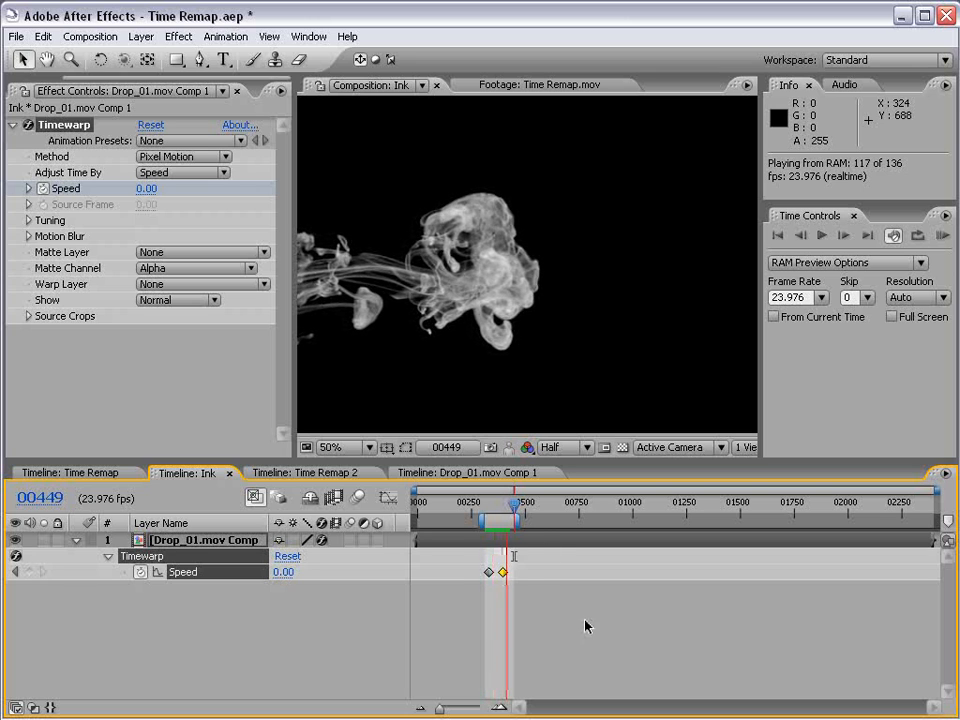
key("space")
mouse_move(499, 505)
left_mouse_down()
mouse_move(491, 505)
mouse_move(500, 505)
left_mouse_up()
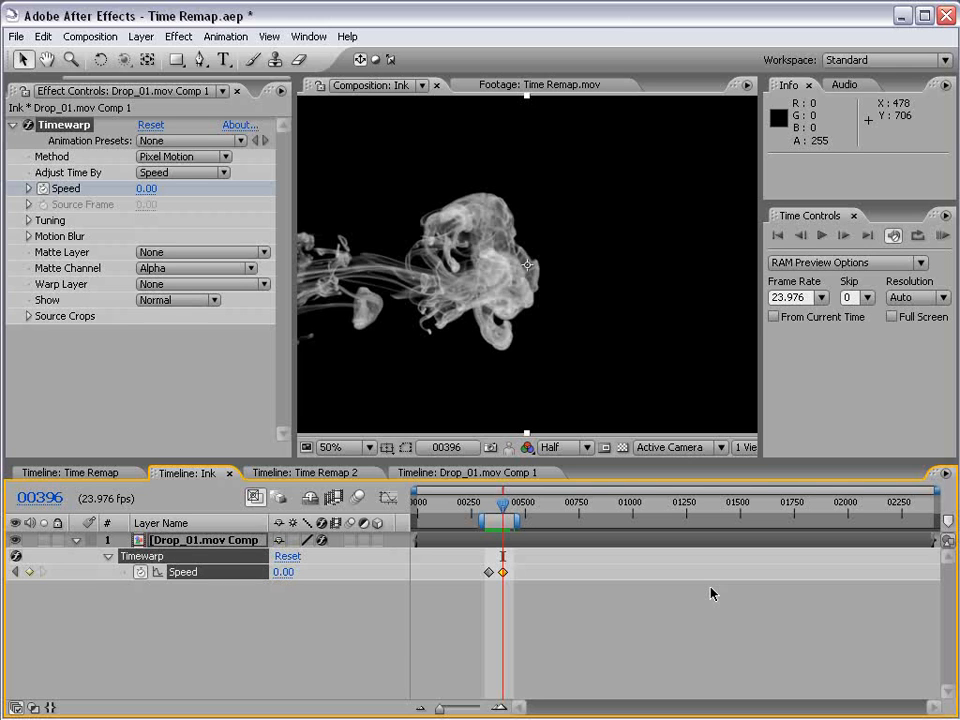
Step: Remove the Timewarp effect from the Drop_01.mov Comp 1 layer and enable time remapping on it
left_click(62, 126)
key("Delete")
left_click(545, 651)
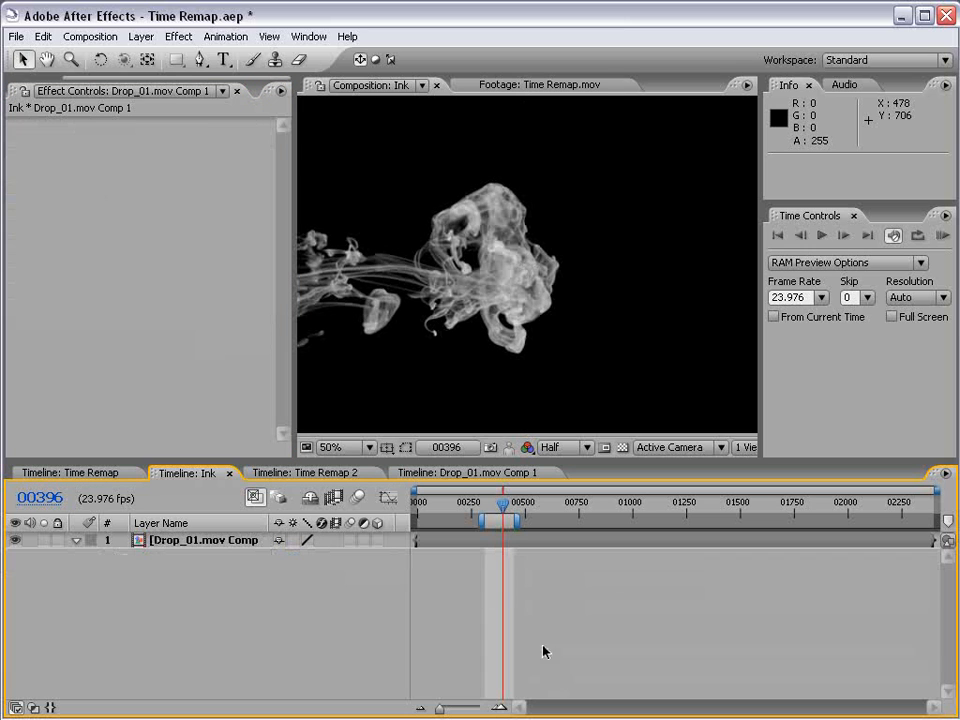
right_click(491, 548)
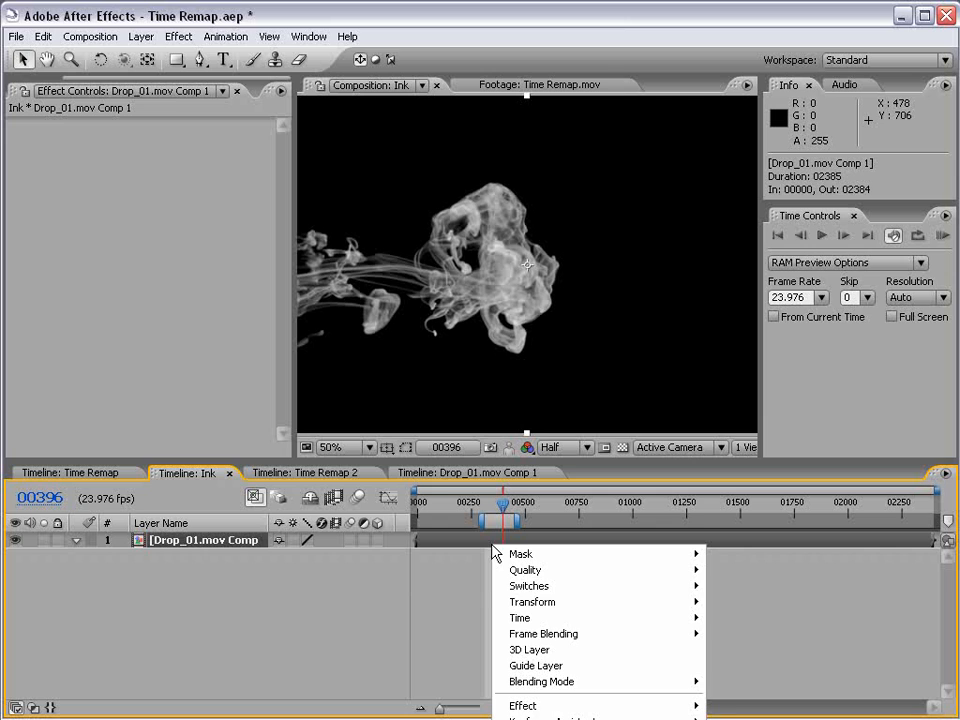
right_click(449, 545)
mouse_move(474, 611)
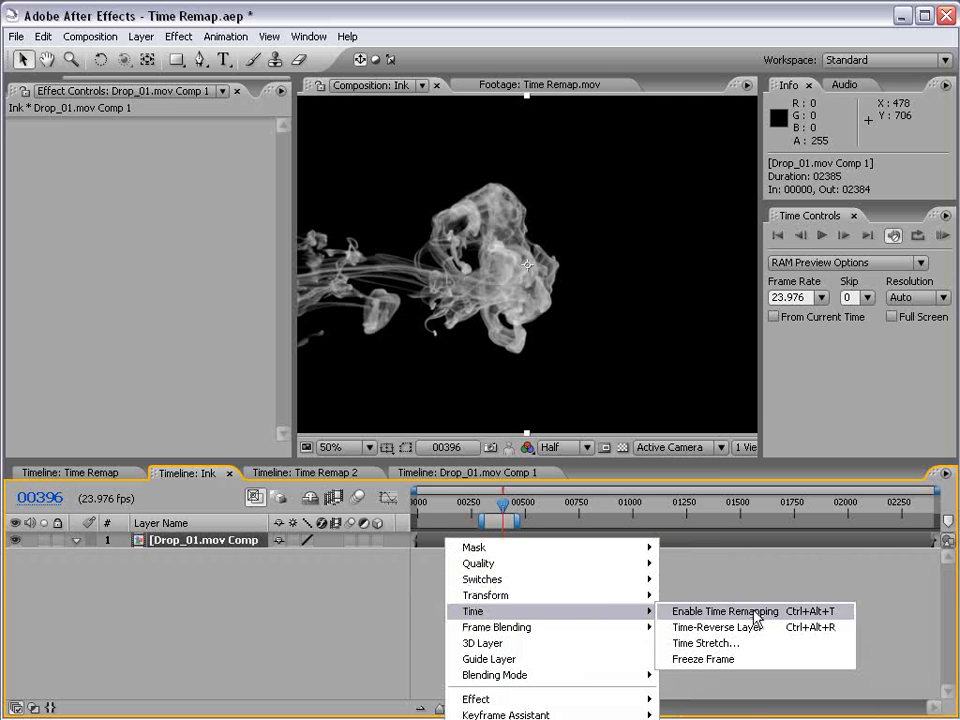
left_click(699, 617)
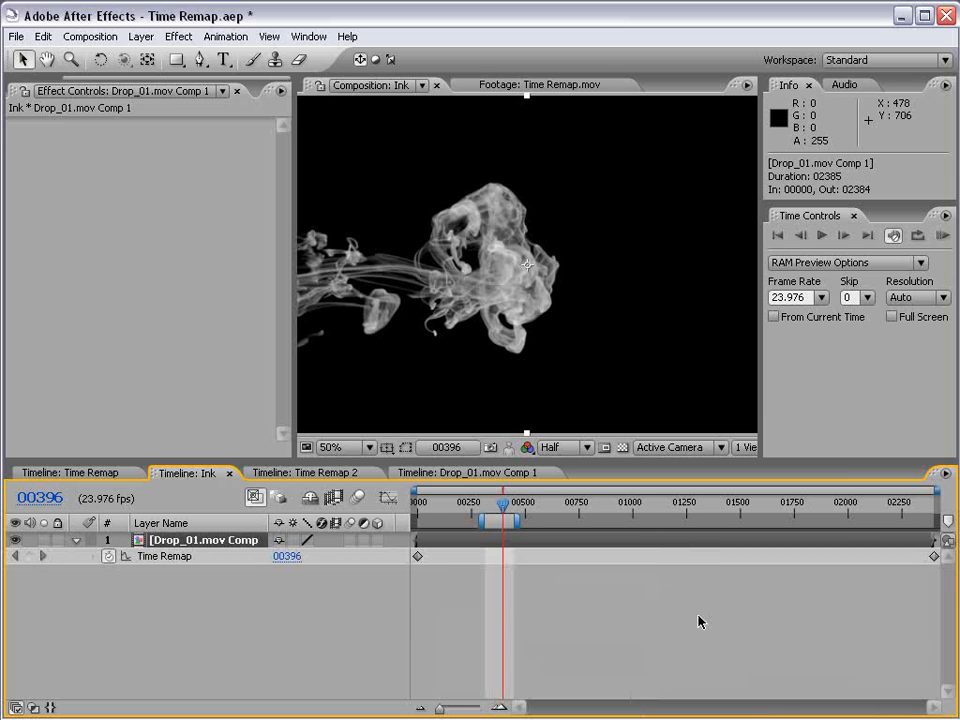
Step: Add a Time Remap keyframe at frame 200
left_click(30, 556)
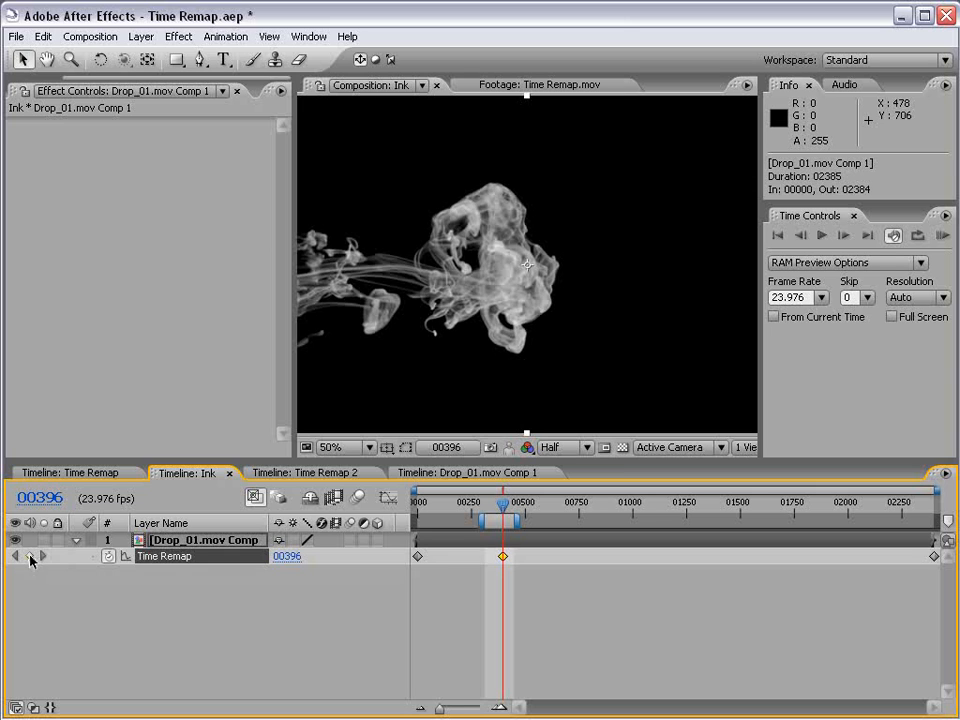
key("ctrl+z")
left_click(612, 514)
left_click_drag(612, 514, 459, 514)
scroll(471, 364, "down", 2)
left_click(30, 556)
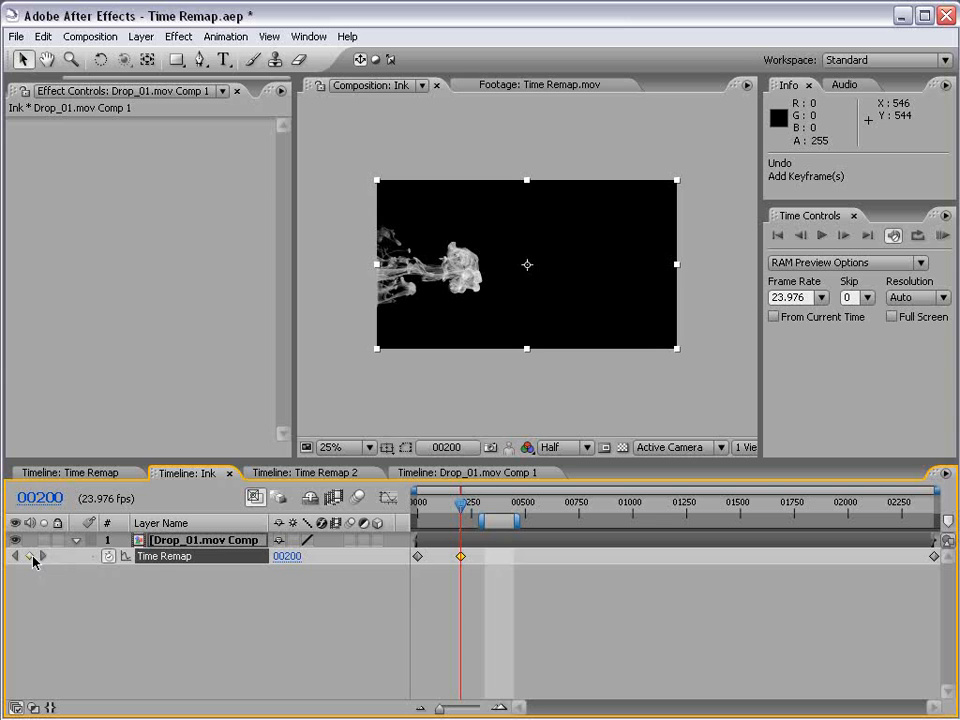
Step: Delete the Time Remap keyframes at the layer's start and end and scrub the timeline to check the held frame
left_click(482, 586)
left_click(417, 556)
key("Delete")
left_click(932, 556)
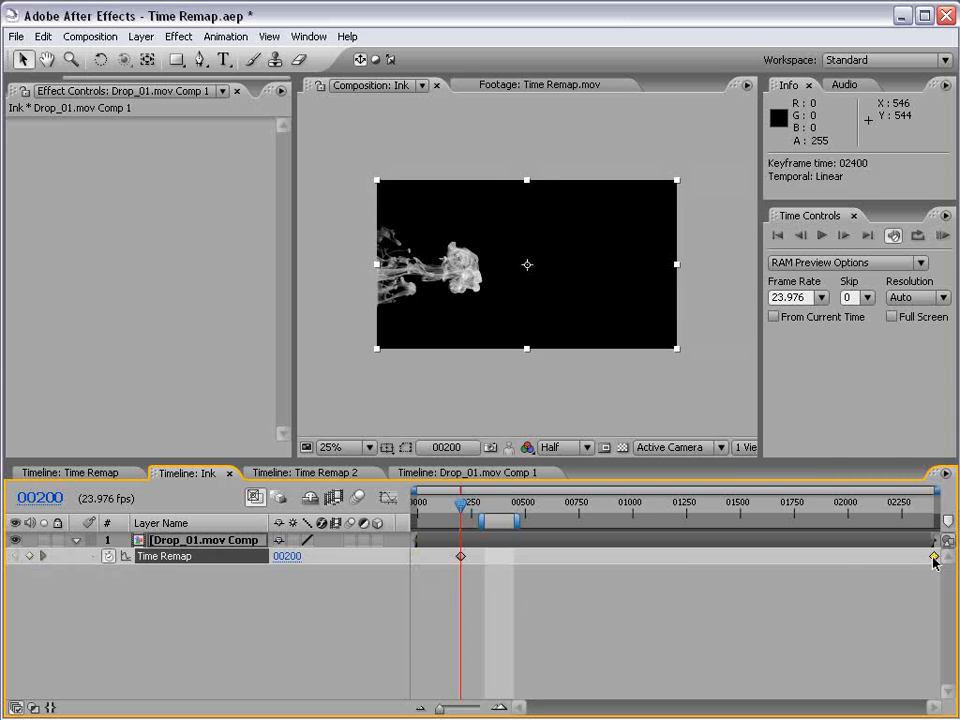
key("Delete")
left_click(659, 510)
left_click_drag(659, 510, 468, 556)
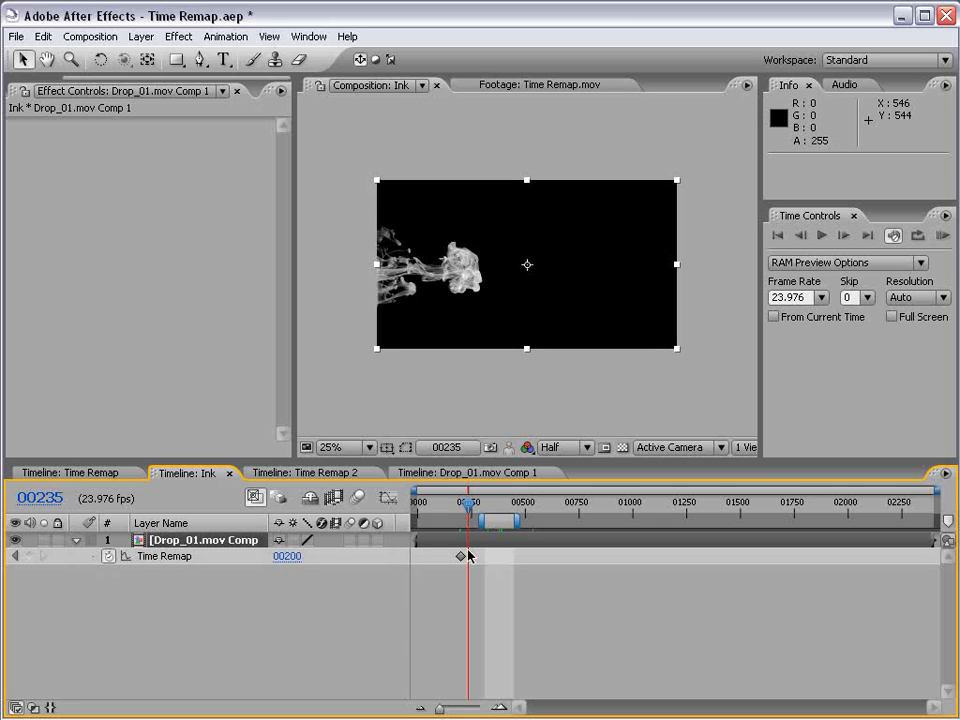